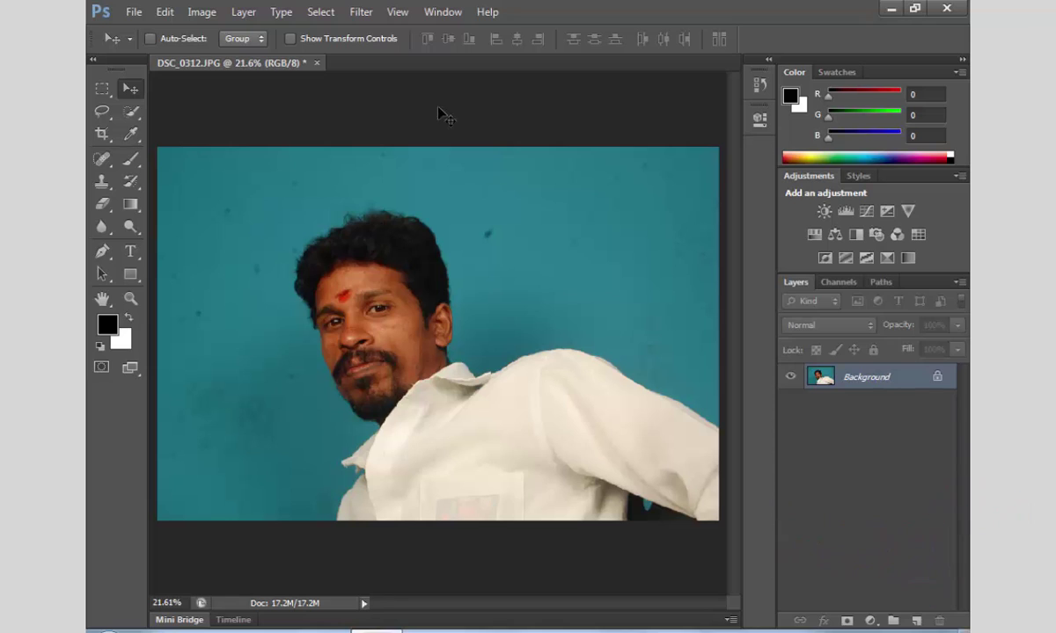
# Step: Select the Pen tool and show its Pen, Freeform Pen, Add/Delete Anchor and Convert Point variants
pyautogui.click(99, 258)
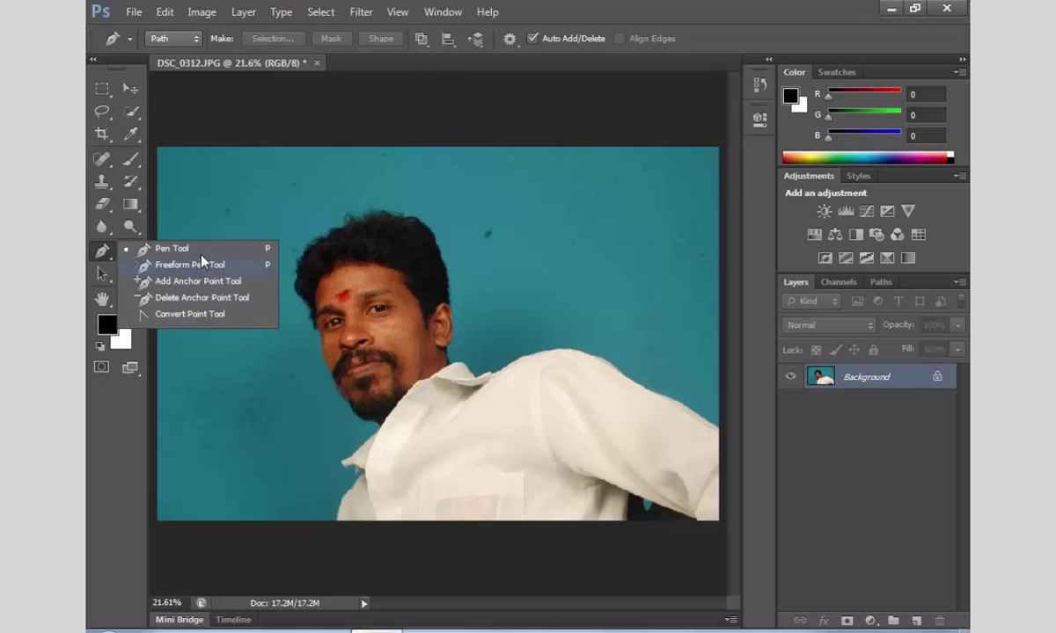
# Step: Keep the standard Pen and review the path arrangement, alignment and operations dropdowns
pyautogui.click(102, 251)
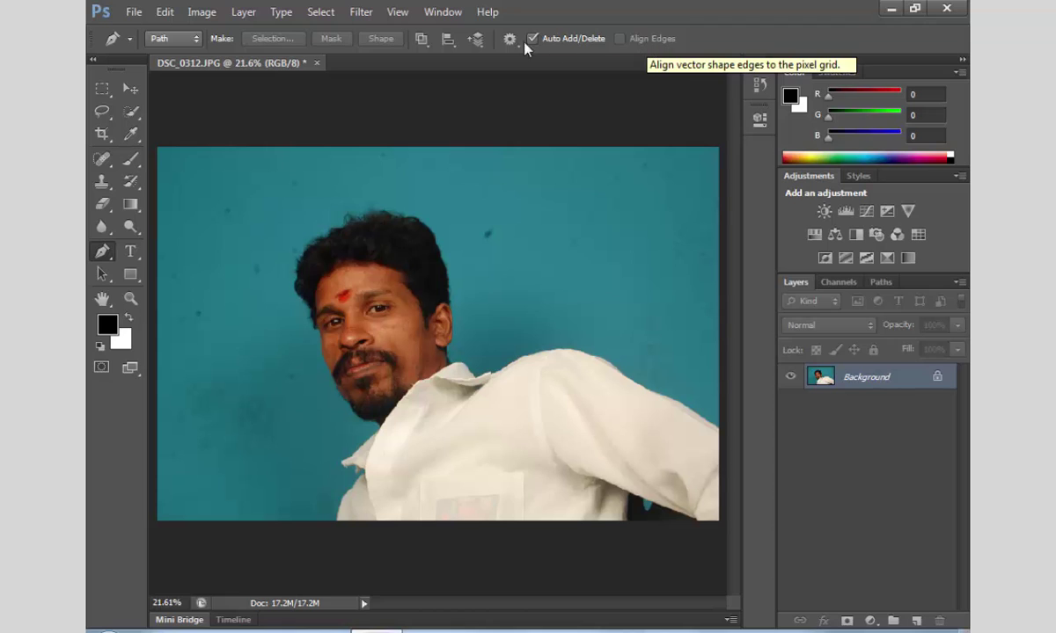
pyautogui.click(475, 41)
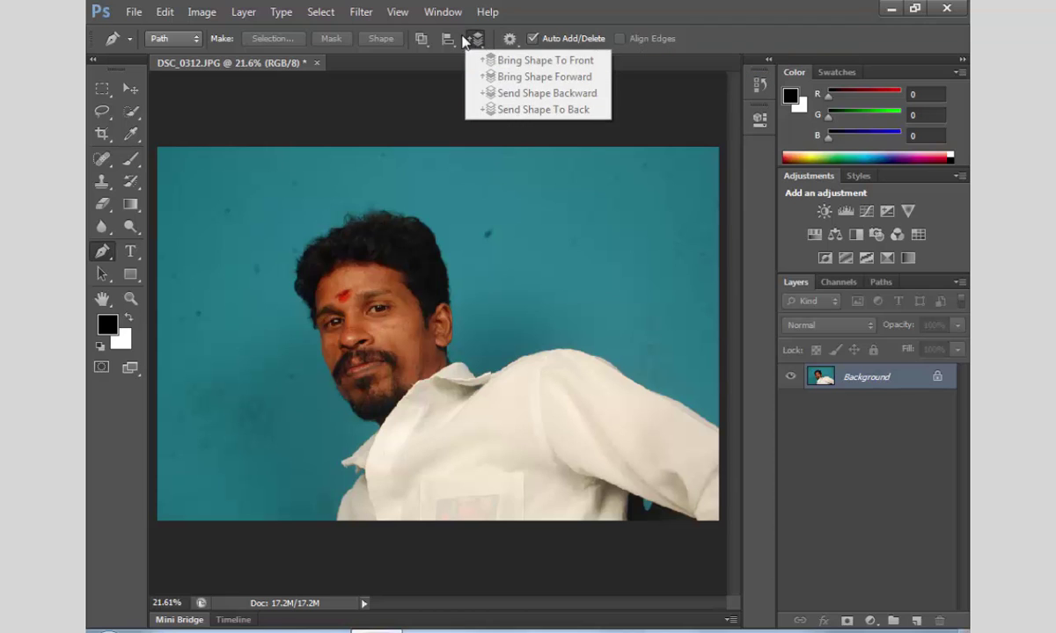
pyautogui.click(456, 46)
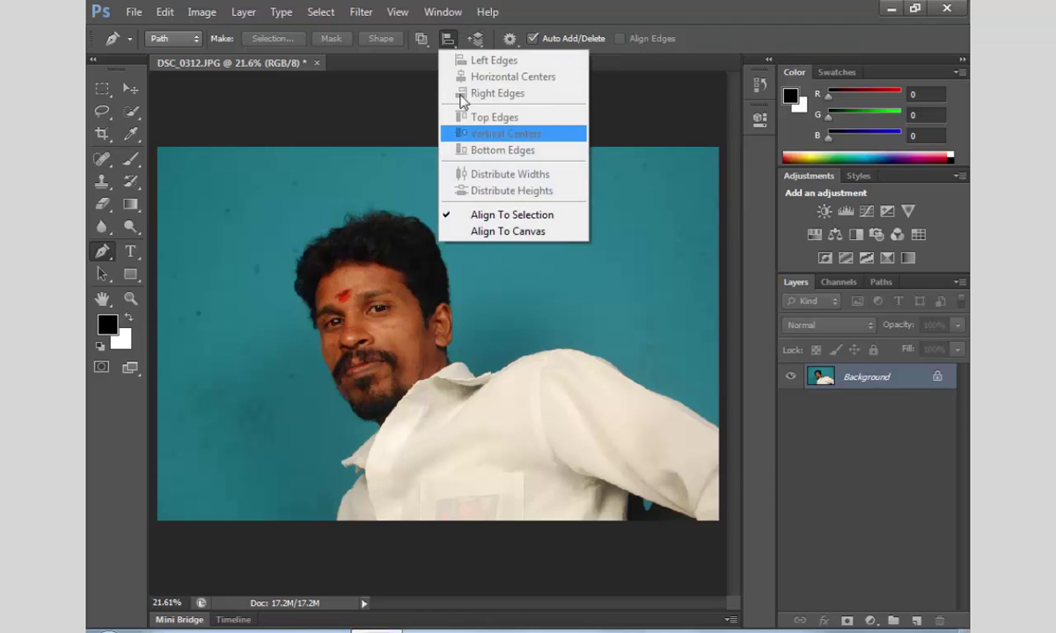
pyautogui.click(424, 50)
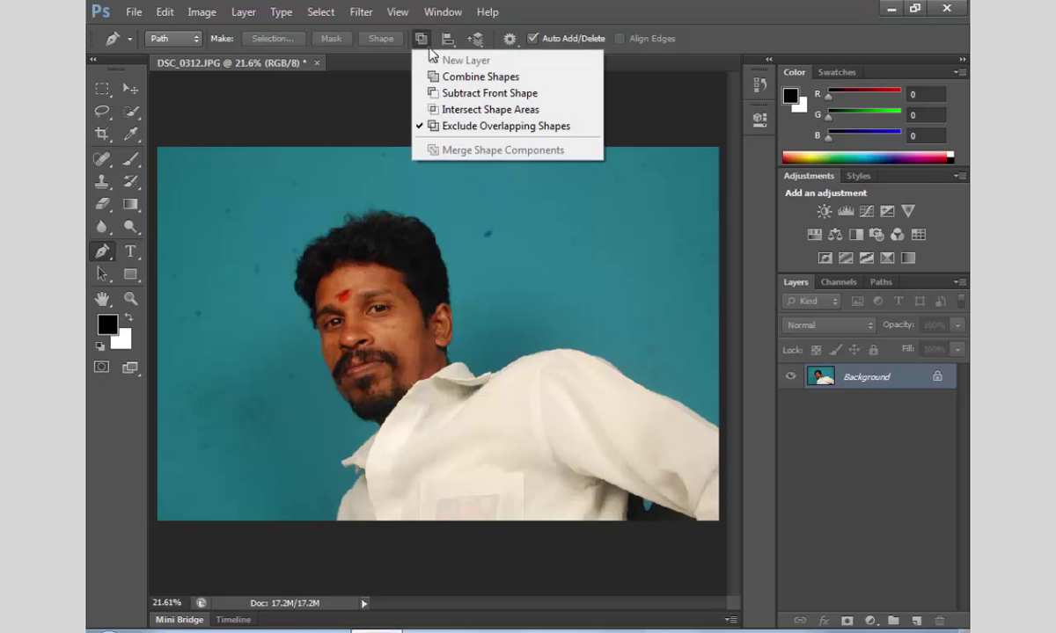
pyautogui.click(428, 146)
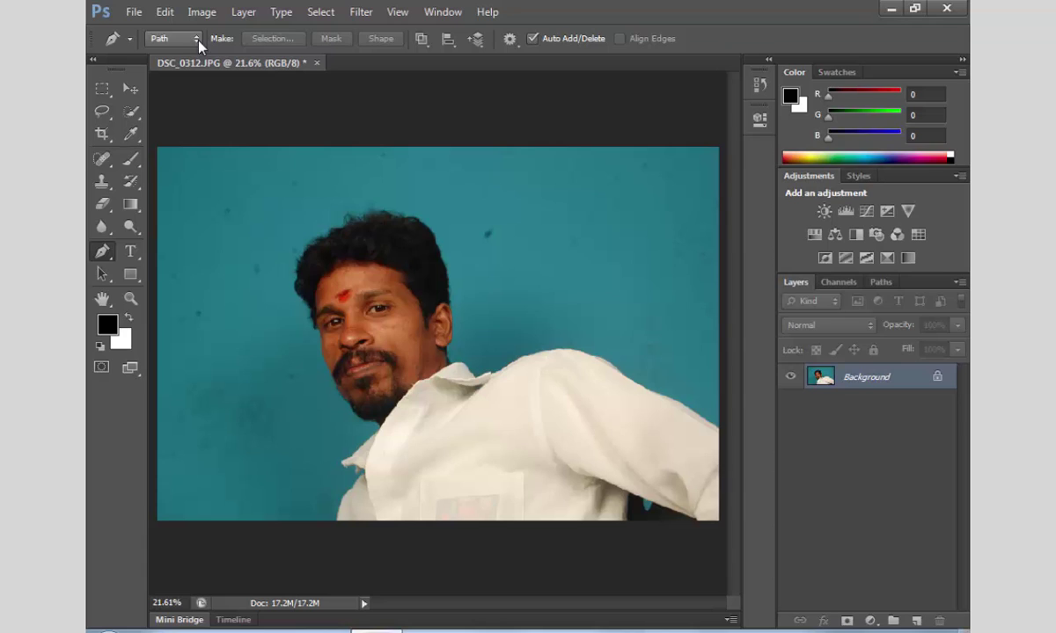
# Step: Check the saved pen presets, undo a stray anchor, and view the Shape/Path/Pixels modes
pyautogui.click(128, 40)
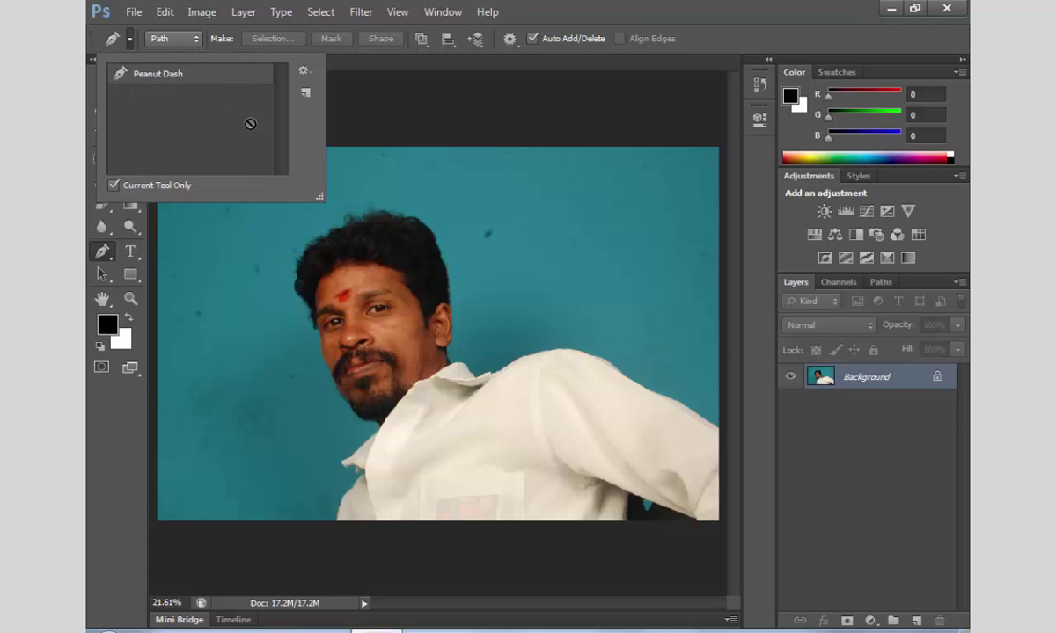
pyautogui.click(440, 174)
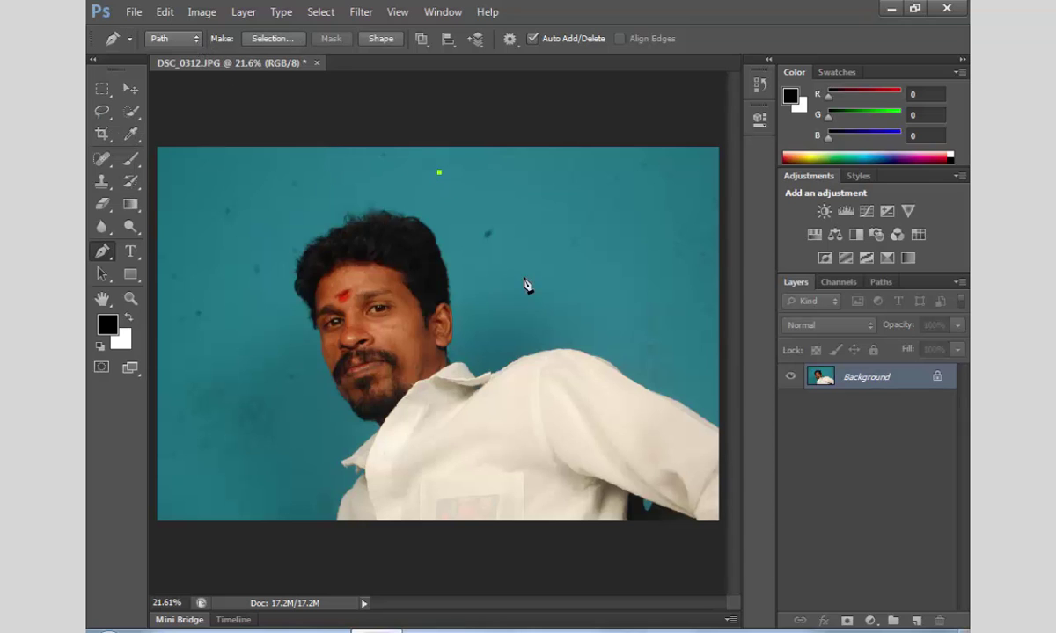
pyautogui.hotkey('ctrl', 'z')
pyautogui.click(197, 44)
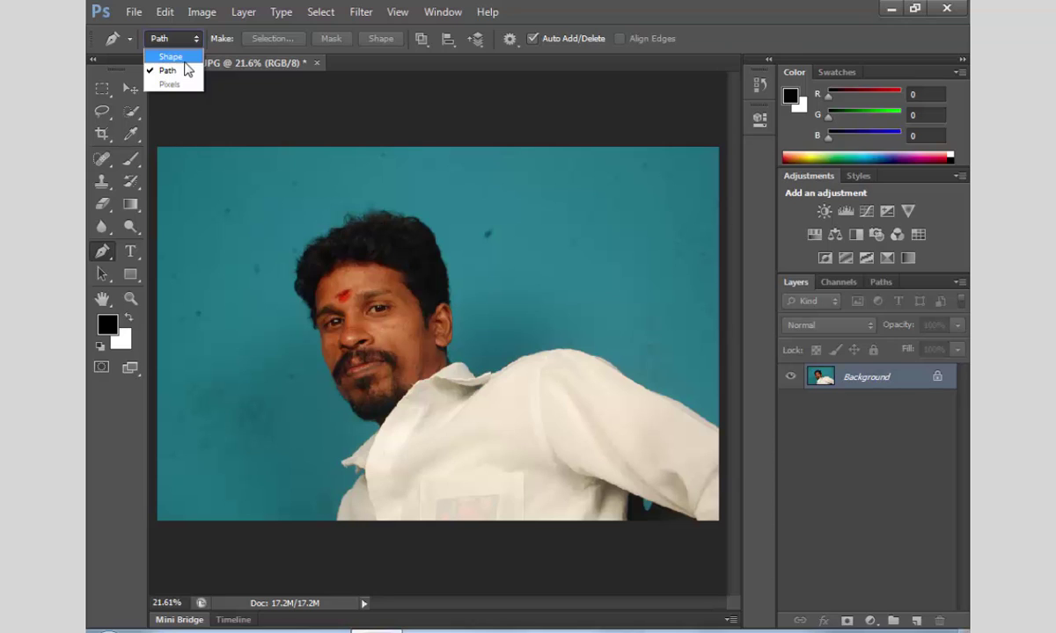
# Step: Set the pen to Shape mode and draw a closed curved black shape around the head
pyautogui.click(185, 60)
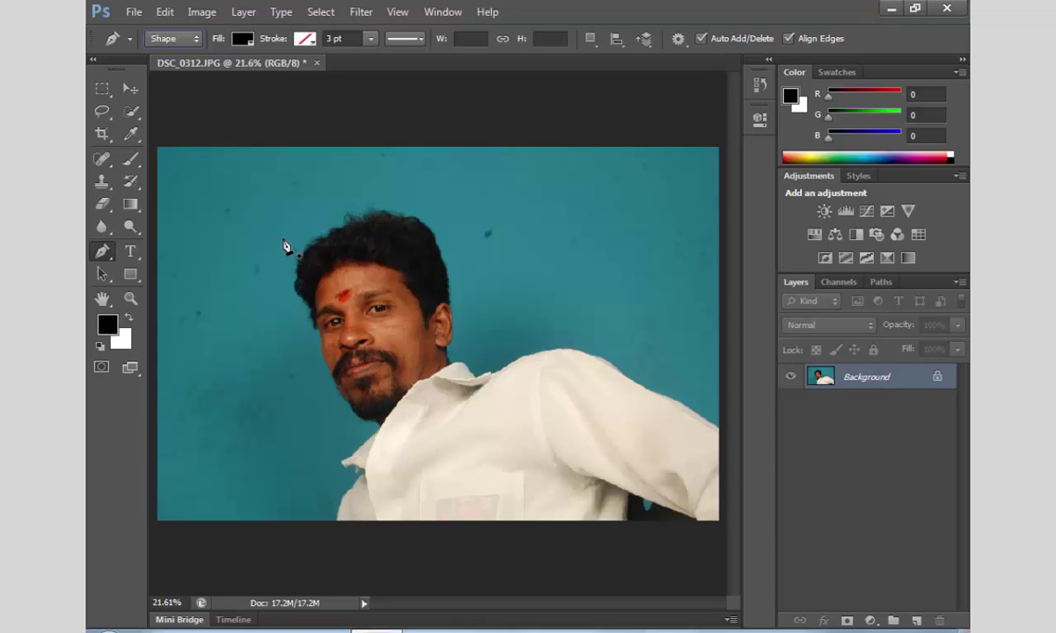
pyautogui.moveTo(299, 219); pyautogui.dragTo(396, 199)
pyautogui.moveTo(447, 216); pyautogui.dragTo(470, 238)
pyautogui.moveTo(501, 282); pyautogui.dragTo(501, 378)
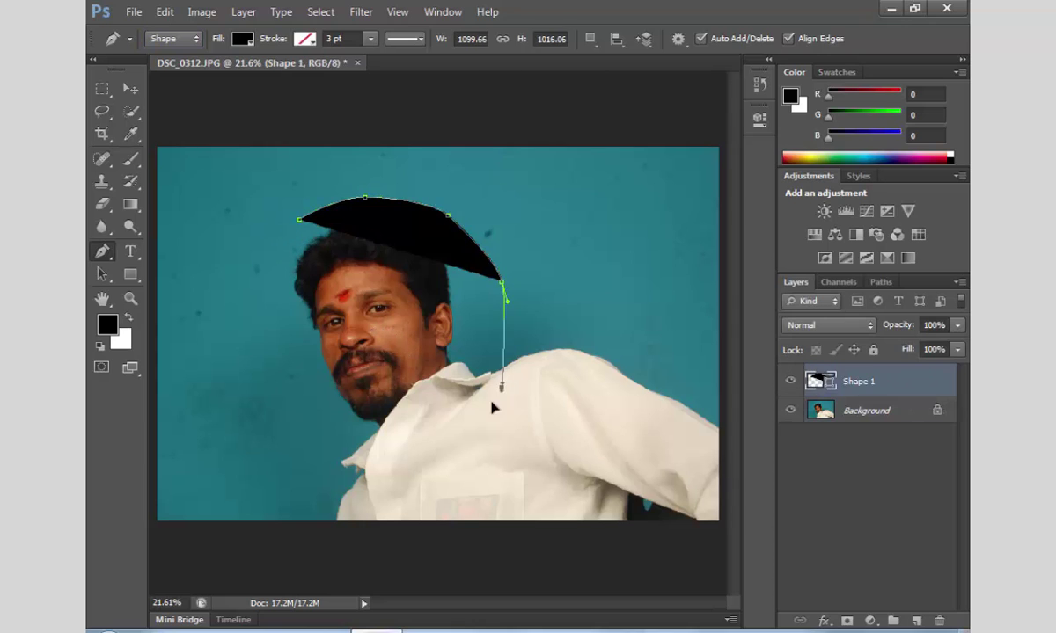
pyautogui.click(458, 435)
pyautogui.click(328, 437)
pyautogui.moveTo(257, 369); pyautogui.dragTo(255, 337)
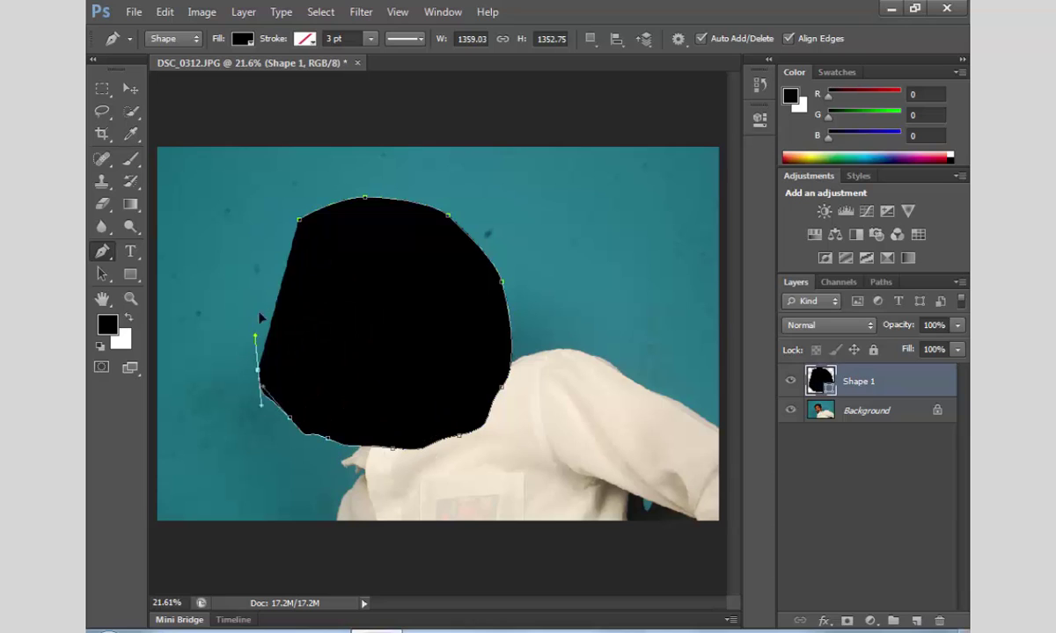
pyautogui.click(300, 219)
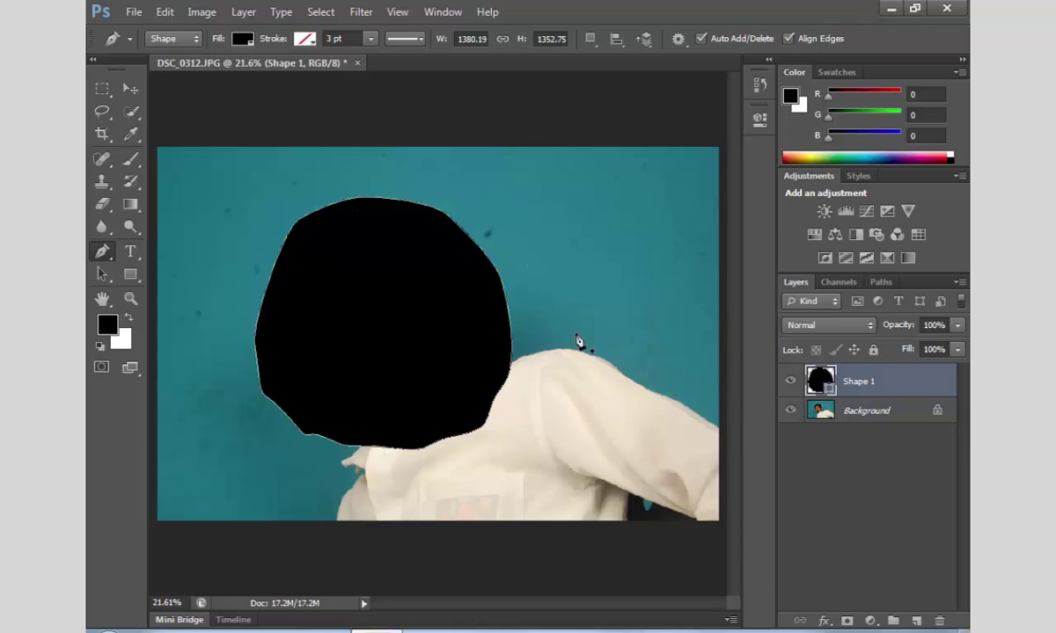
# Step: Delete the Shape 1 and Shape 2 layers, leaving only the Background layer
pyautogui.click(154, 473)
pyautogui.click(167, 452)
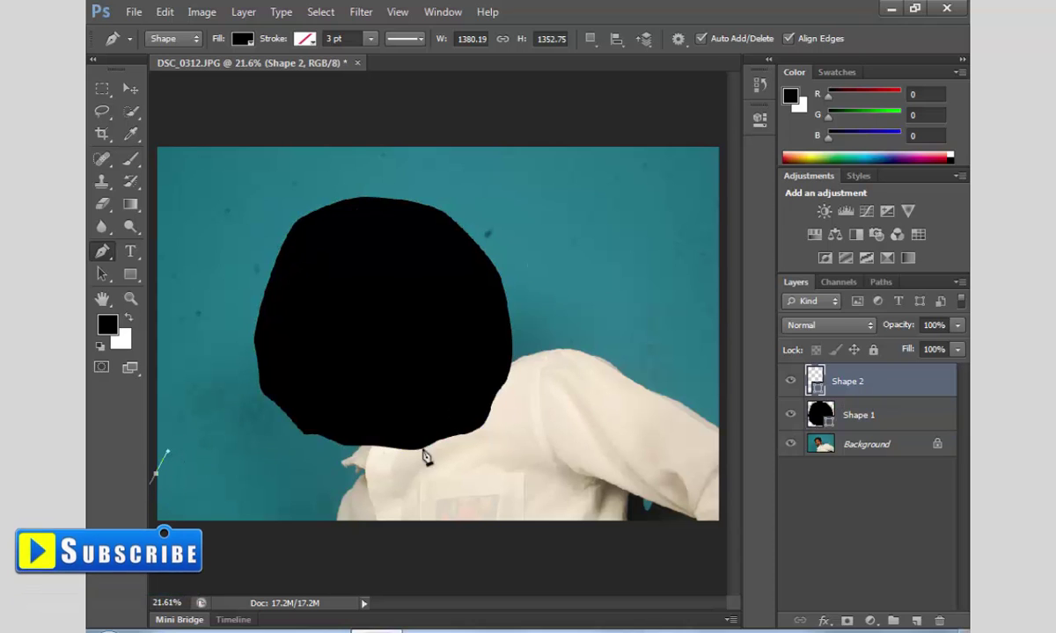
pyautogui.click(877, 417)
pyautogui.click(939, 621)
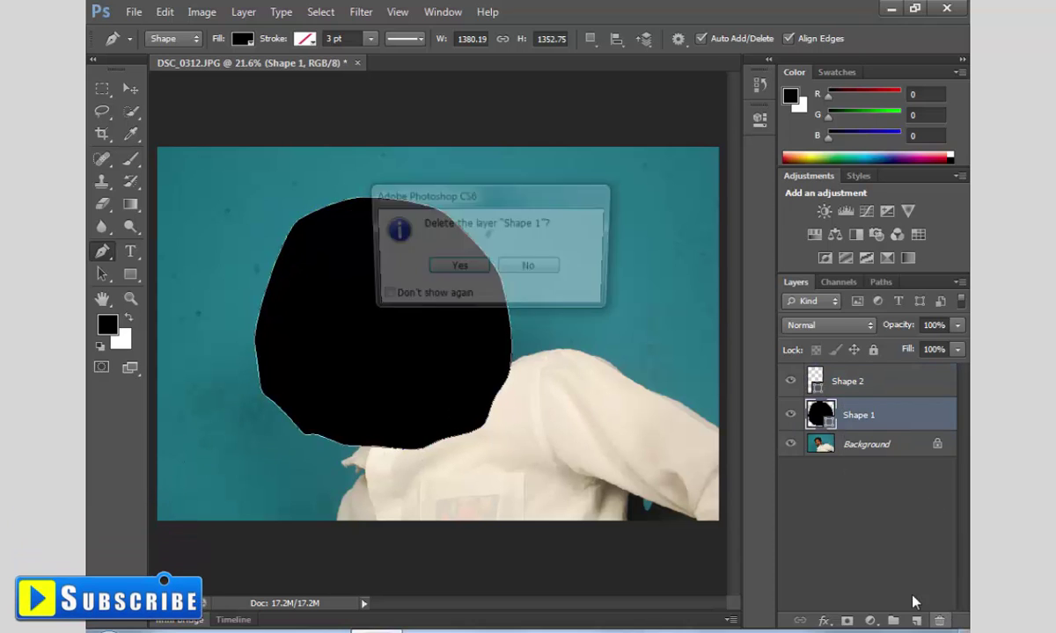
pyautogui.press('Return')
pyautogui.click(933, 387)
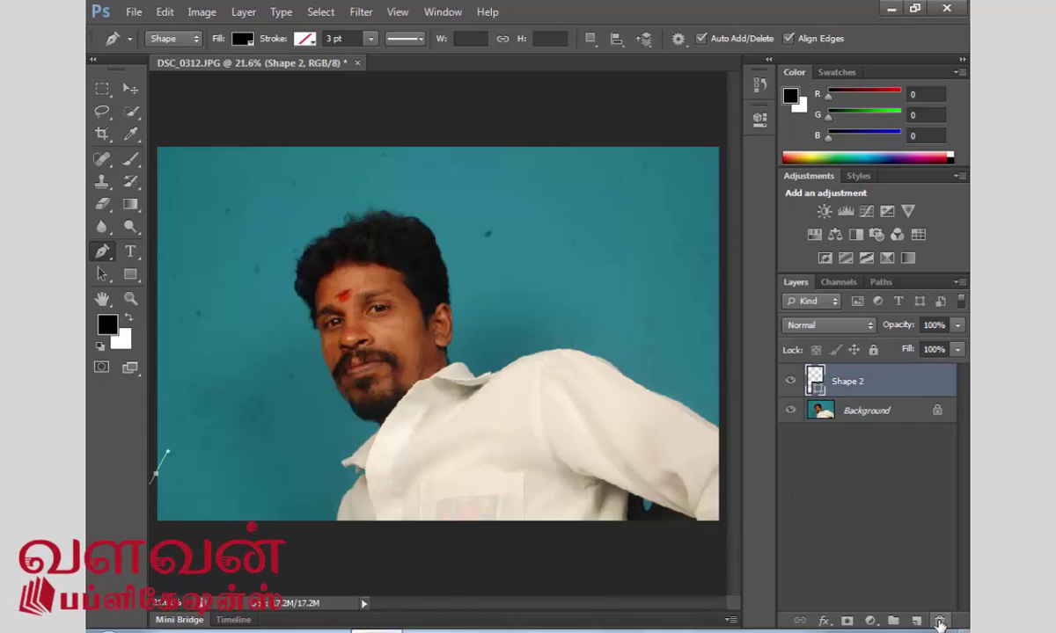
pyautogui.click(938, 621)
pyautogui.press('Return')
# Step: Zoom out and draw a closed black wave shape across the lower photo
pyautogui.hotkey('ctrl', '-')
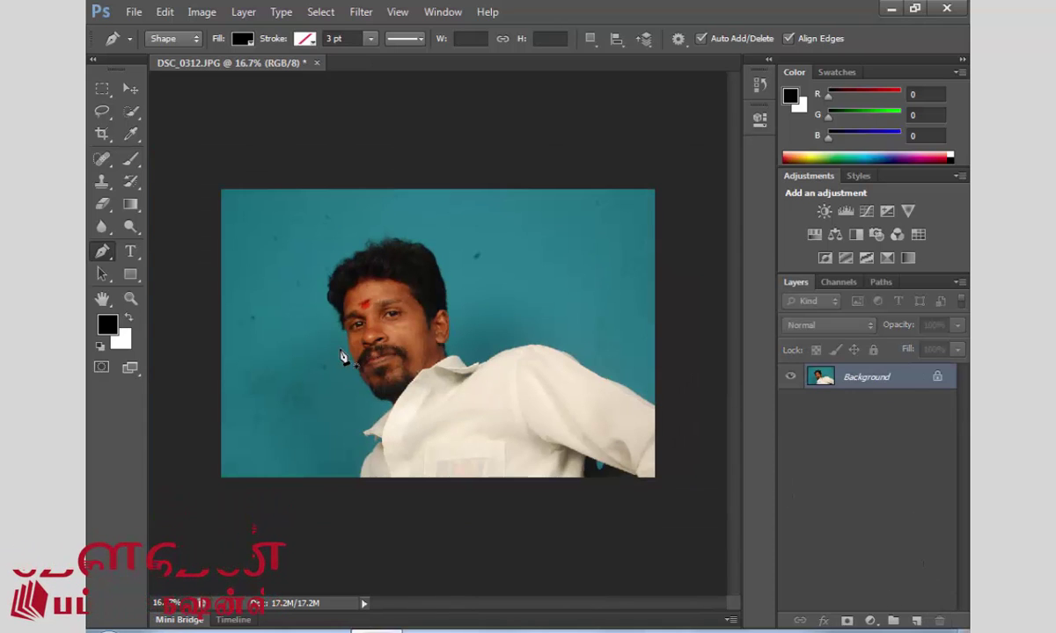
pyautogui.click(207, 406)
pyautogui.moveTo(399, 337); pyautogui.dragTo(493, 355)
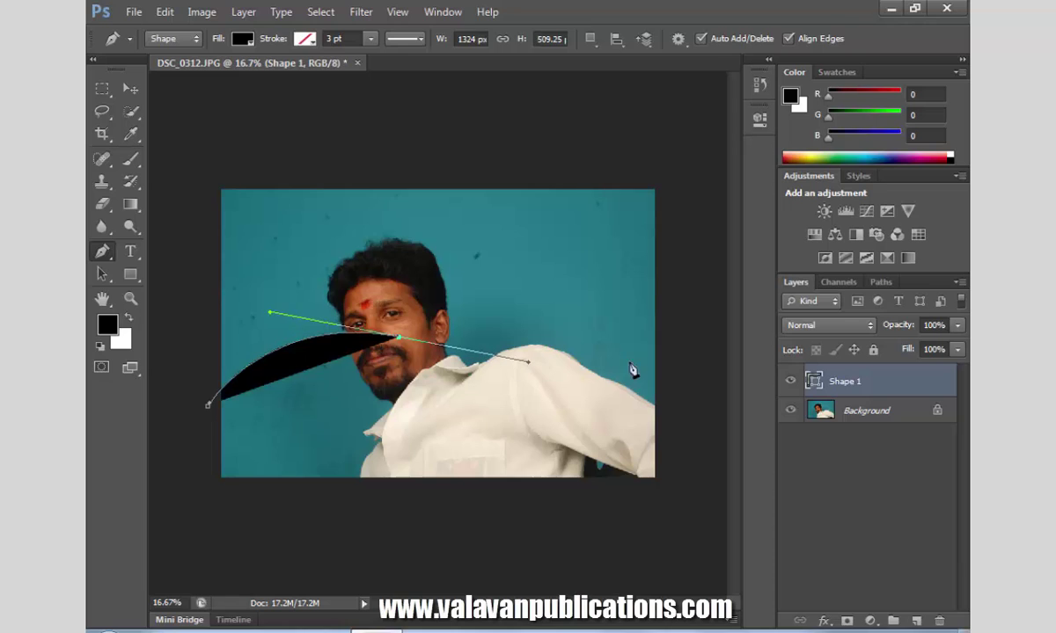
pyautogui.moveTo(668, 355); pyautogui.dragTo(702, 339)
pyautogui.moveTo(701, 525); pyautogui.dragTo(689, 535)
pyautogui.moveTo(201, 515); pyautogui.dragTo(207, 440)
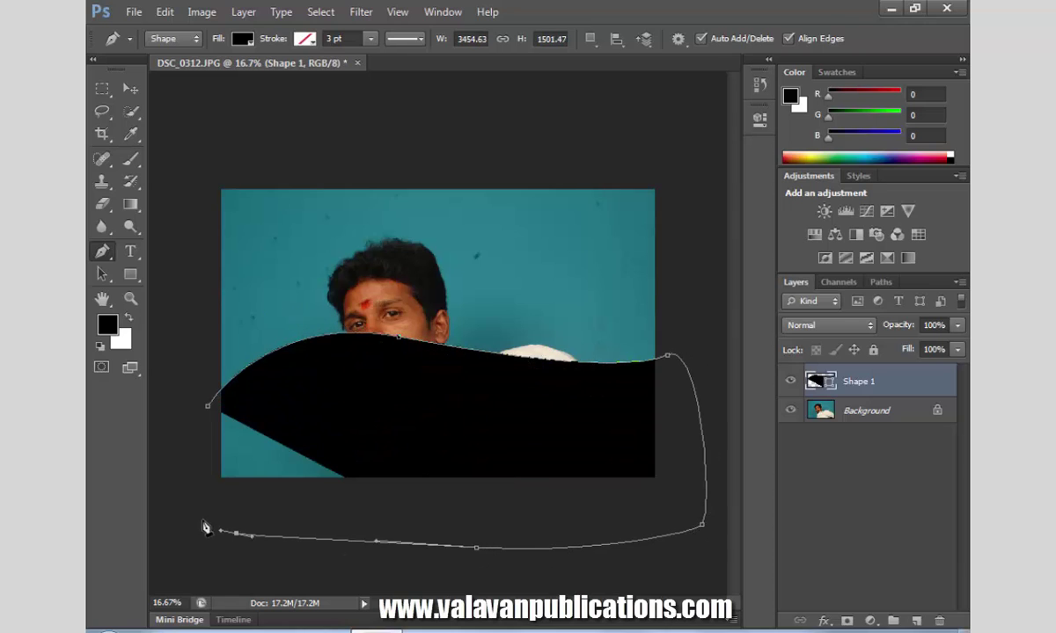
pyautogui.click(208, 406)
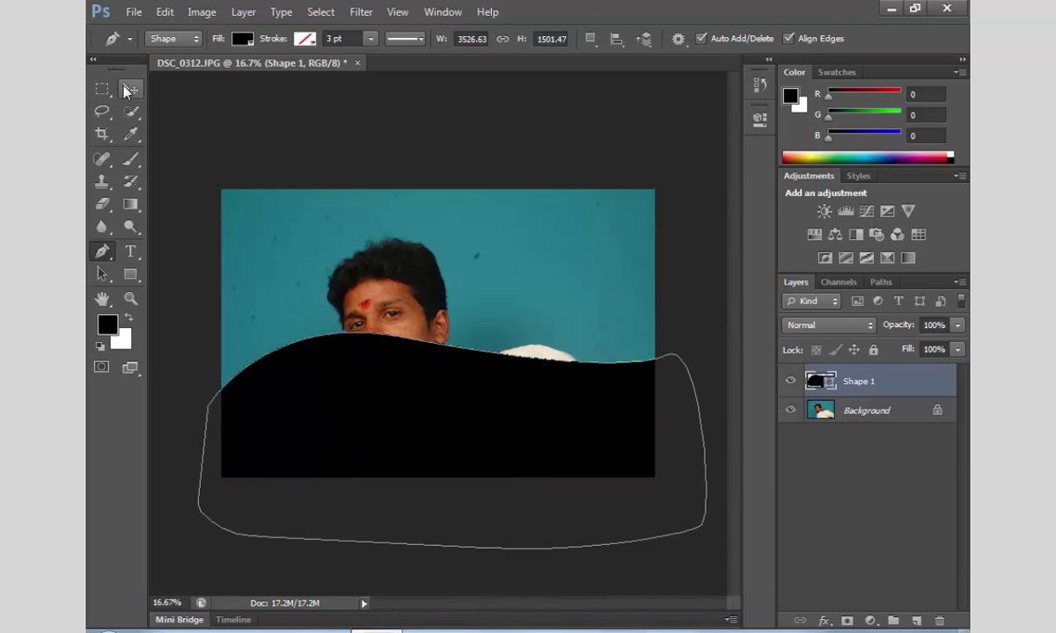
# Step: Move the wave shape lower with the Move tool, then delete the Shape 1 layer
pyautogui.click(130, 88)
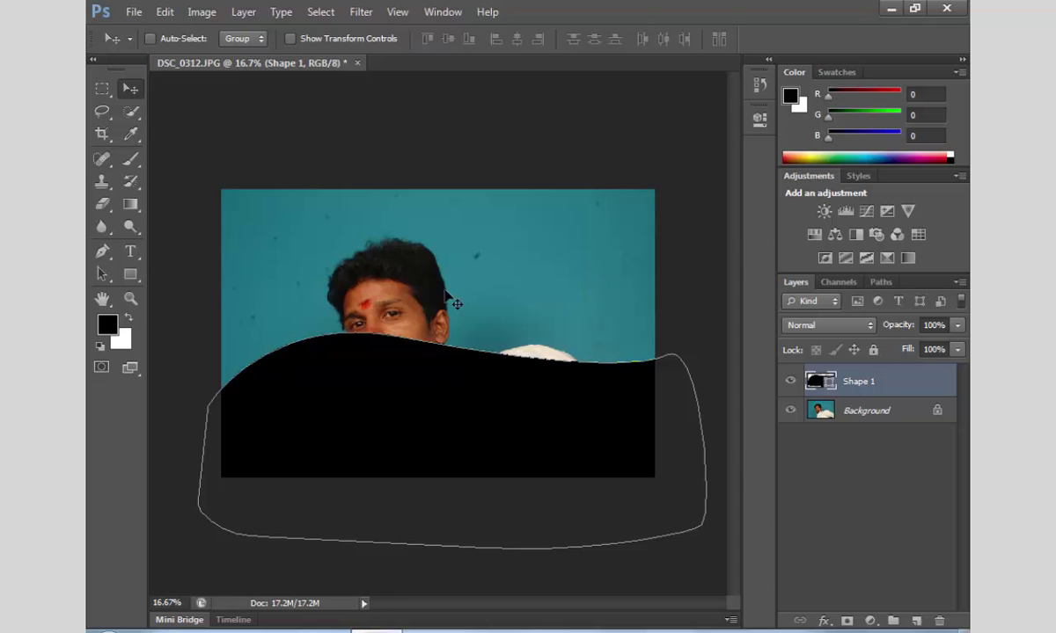
pyautogui.click(866, 412)
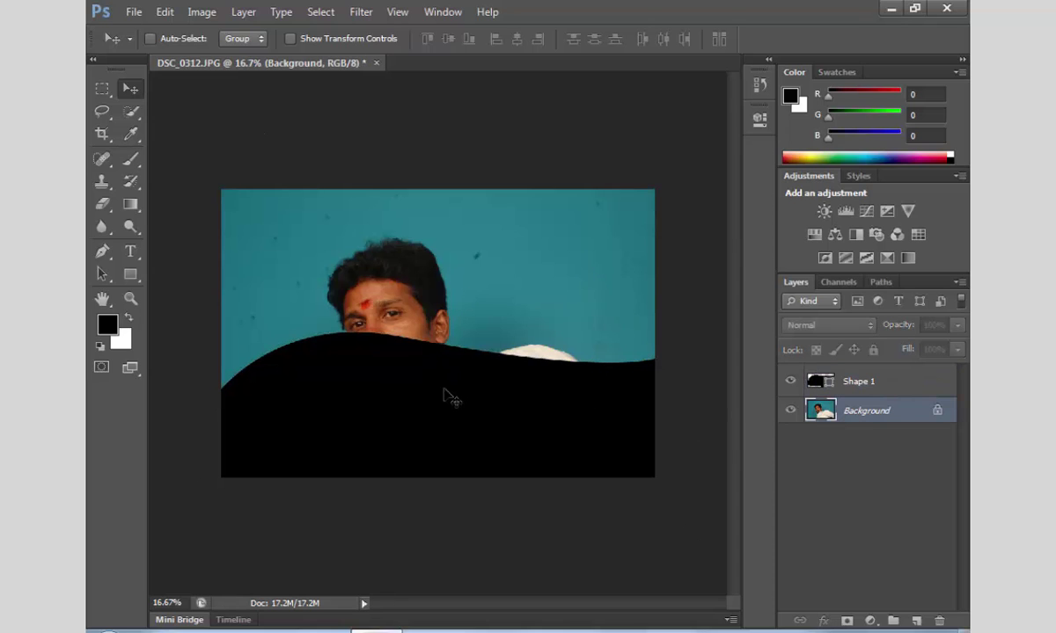
pyautogui.click(813, 383)
pyautogui.moveTo(472, 412)
pyautogui.mouseDown()
pyautogui.moveTo(469, 487)
pyautogui.moveTo(502, 469)
pyautogui.mouseUp()
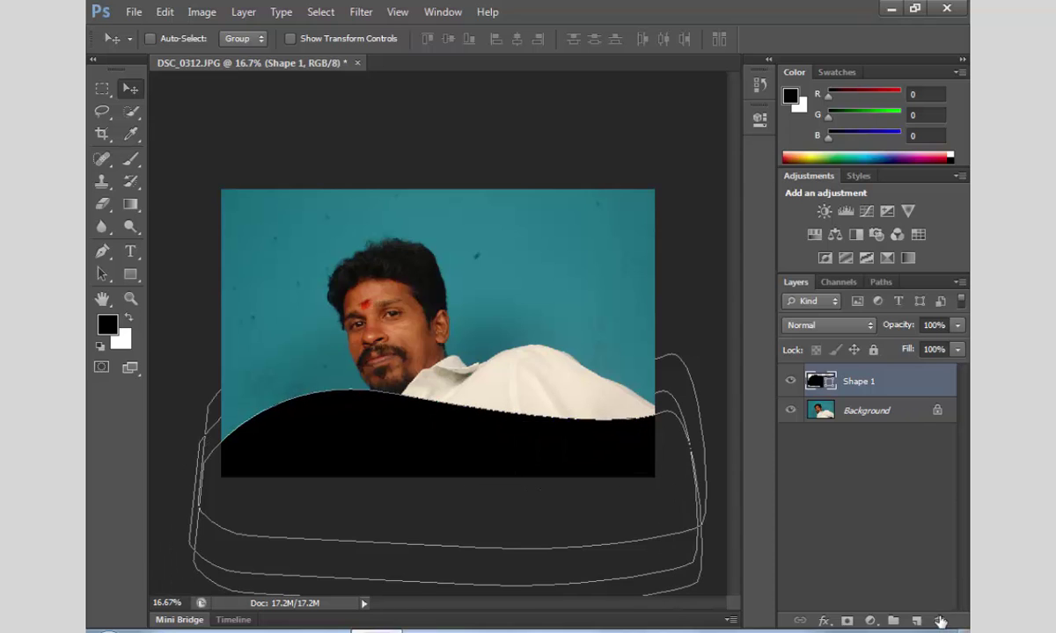
pyautogui.press('Delete')
pyautogui.press('Return')
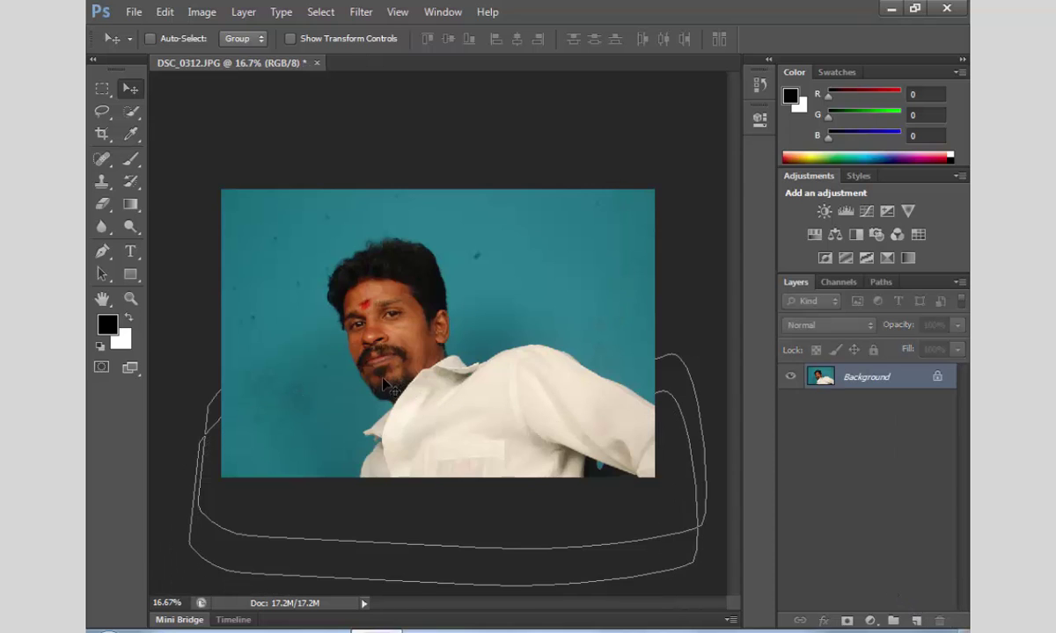
# Step: Zoom the photo to fill the window, set the Pen to Path mode, and show the Paths panel
pyautogui.press('z')
pyautogui.click(440, 349)
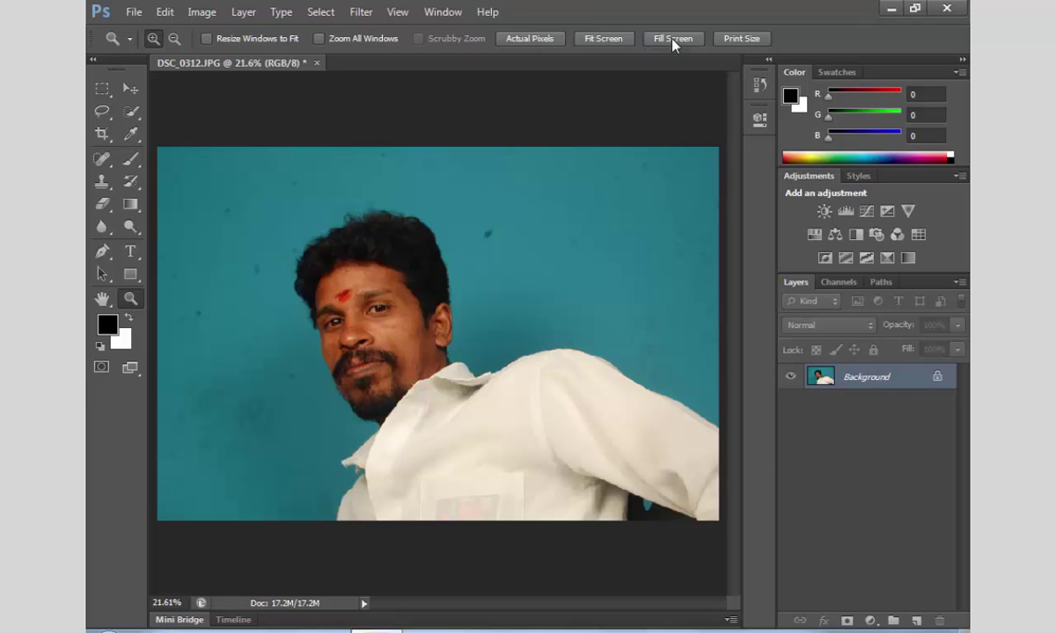
pyautogui.click(102, 251)
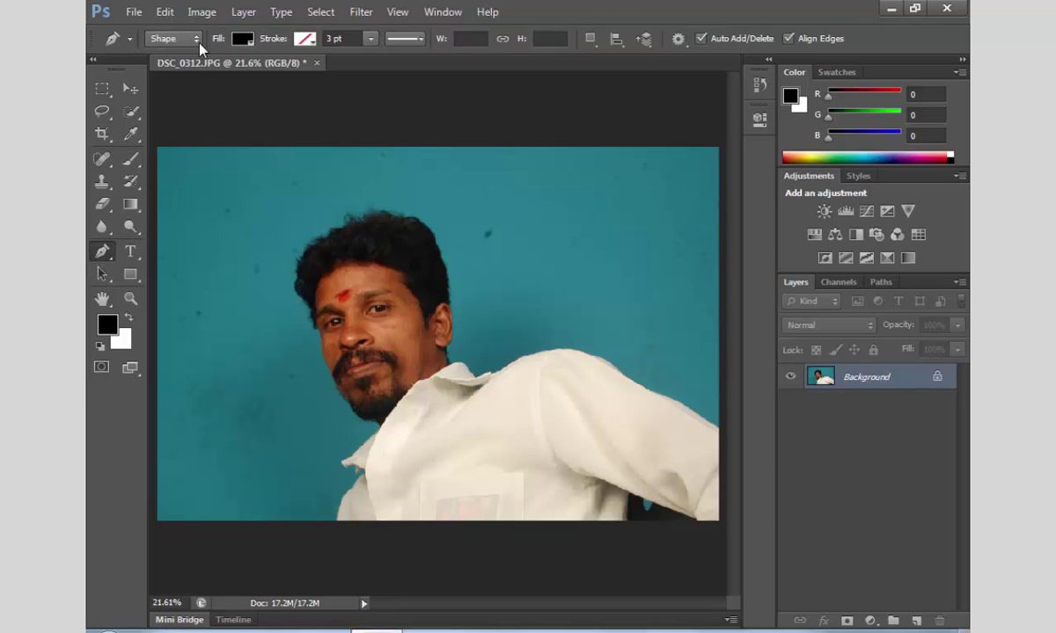
pyautogui.click(186, 38)
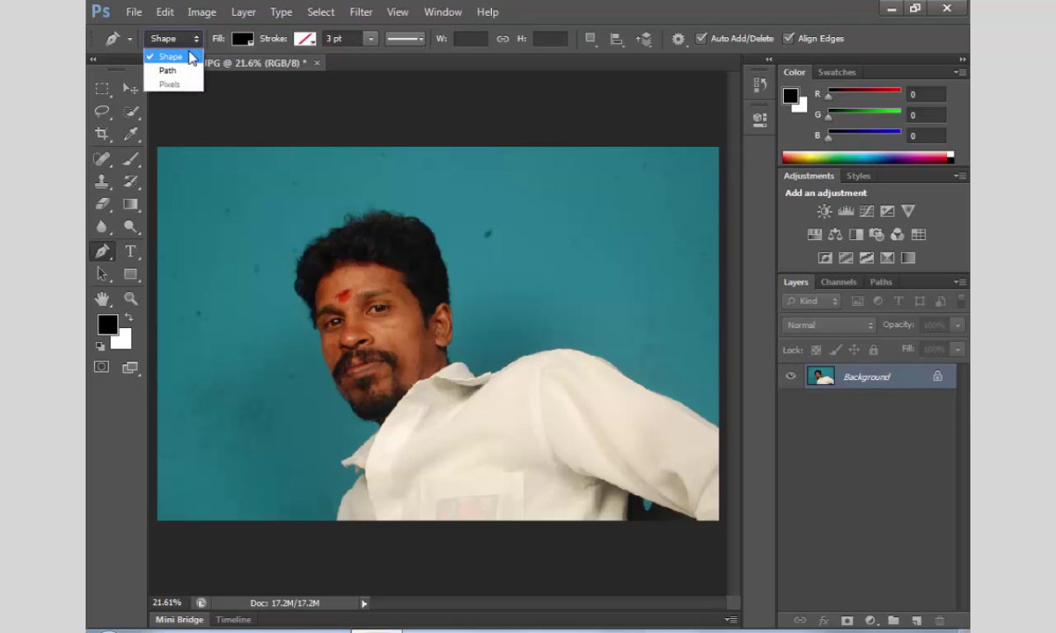
pyautogui.click(190, 71)
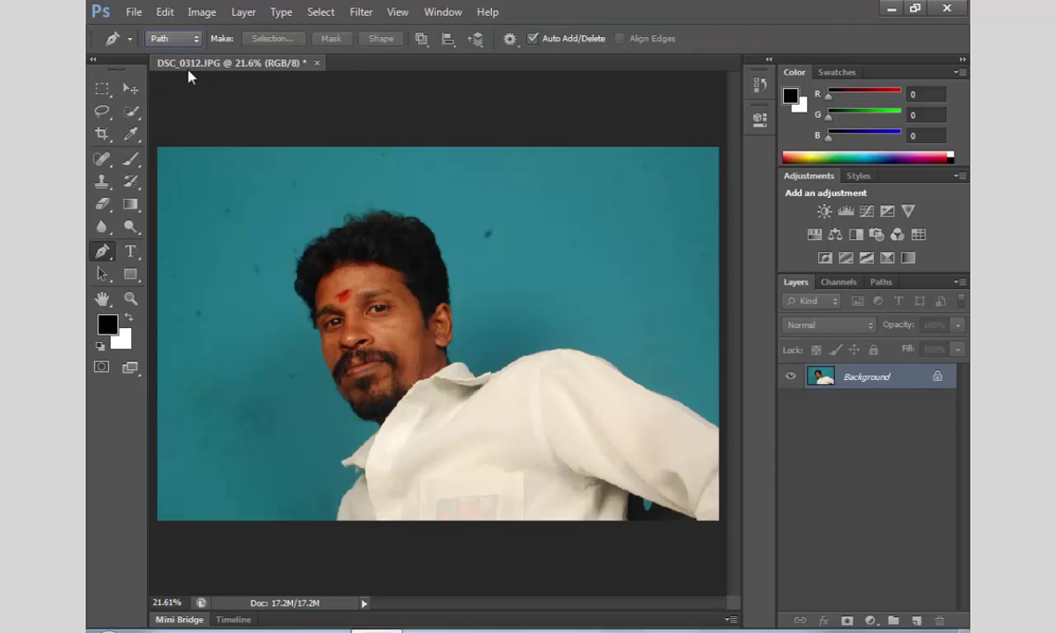
pyautogui.click(181, 39)
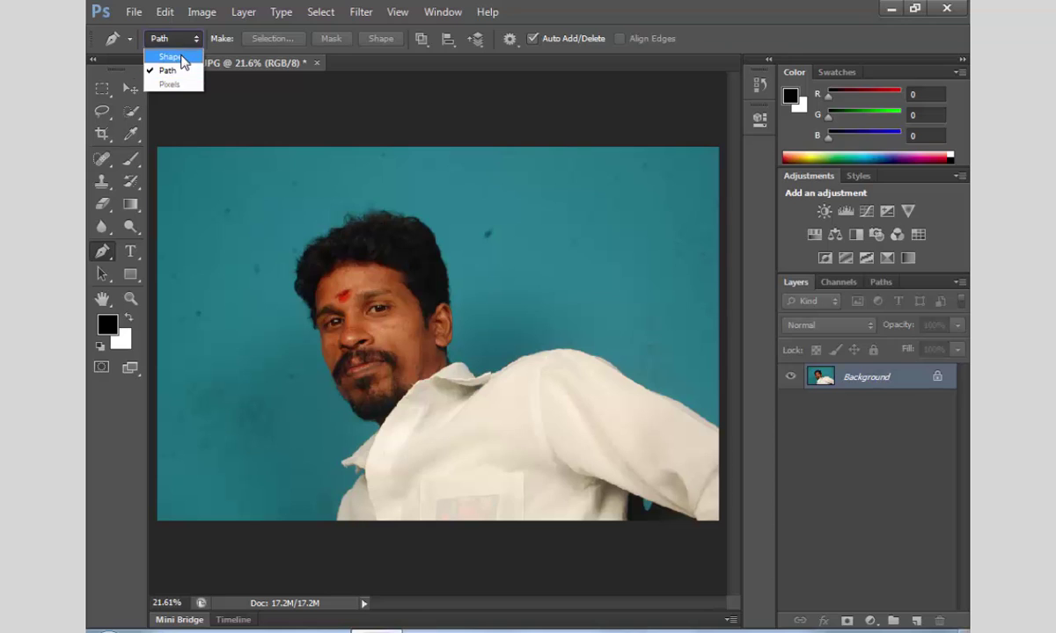
pyautogui.click(182, 57)
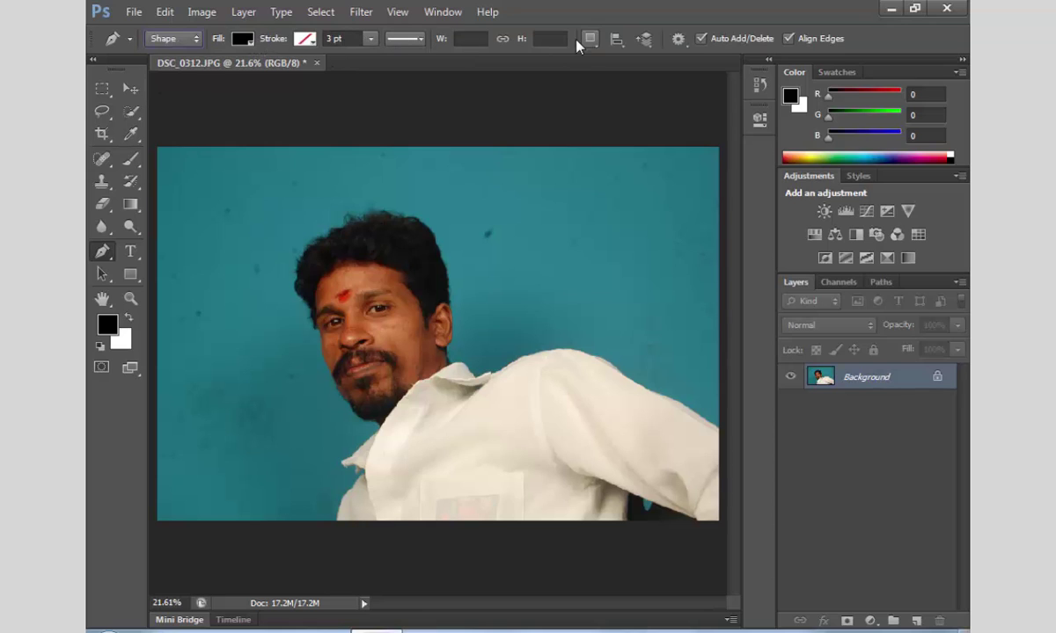
pyautogui.click(181, 39)
pyautogui.click(182, 71)
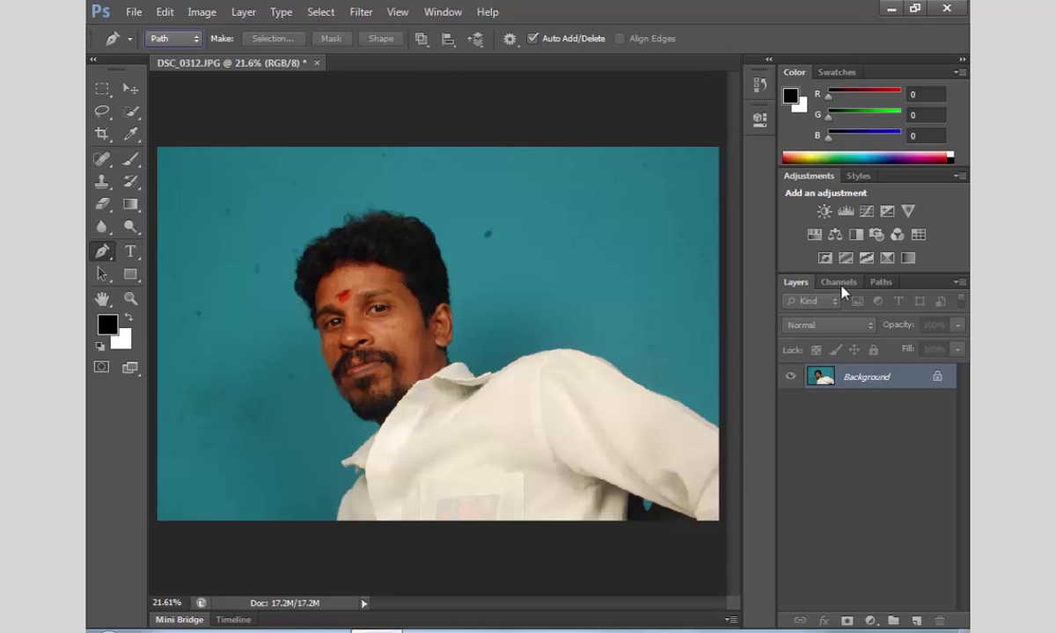
pyautogui.click(883, 283)
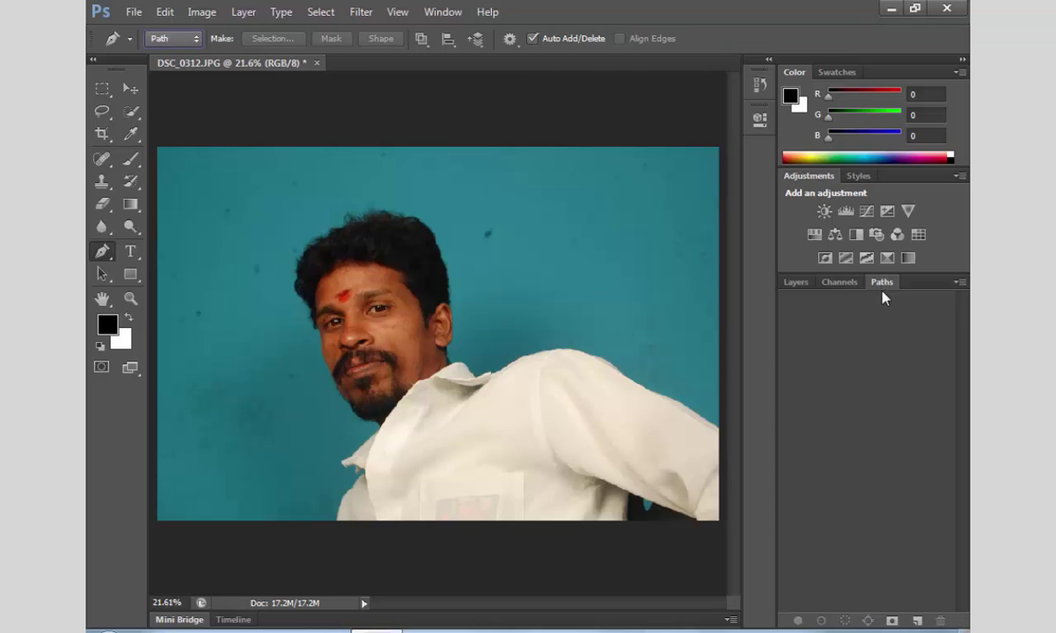
pyautogui.click(838, 283)
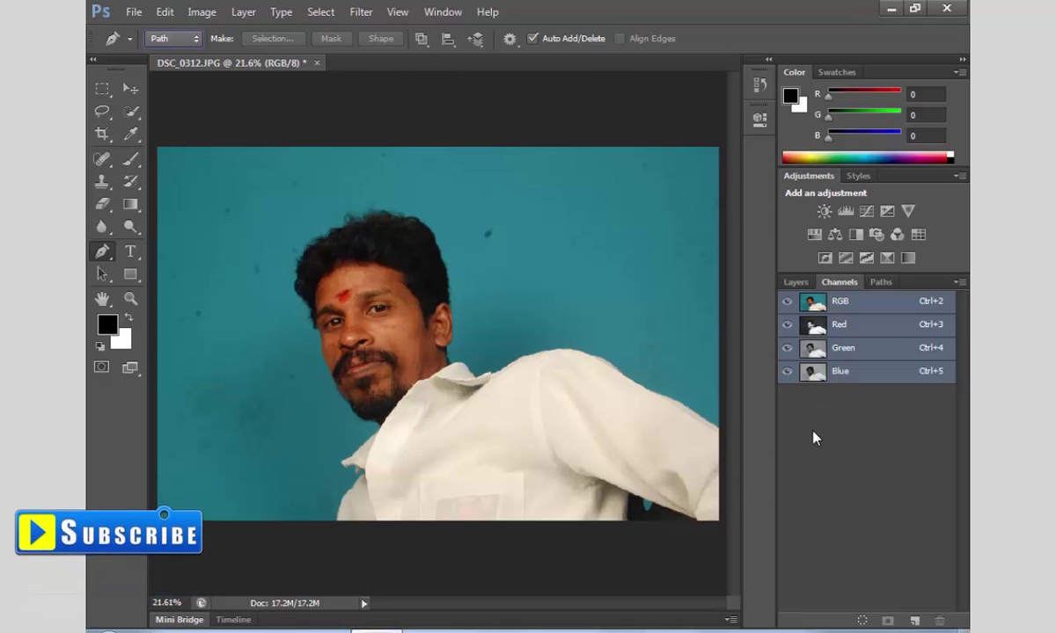
pyautogui.click(881, 282)
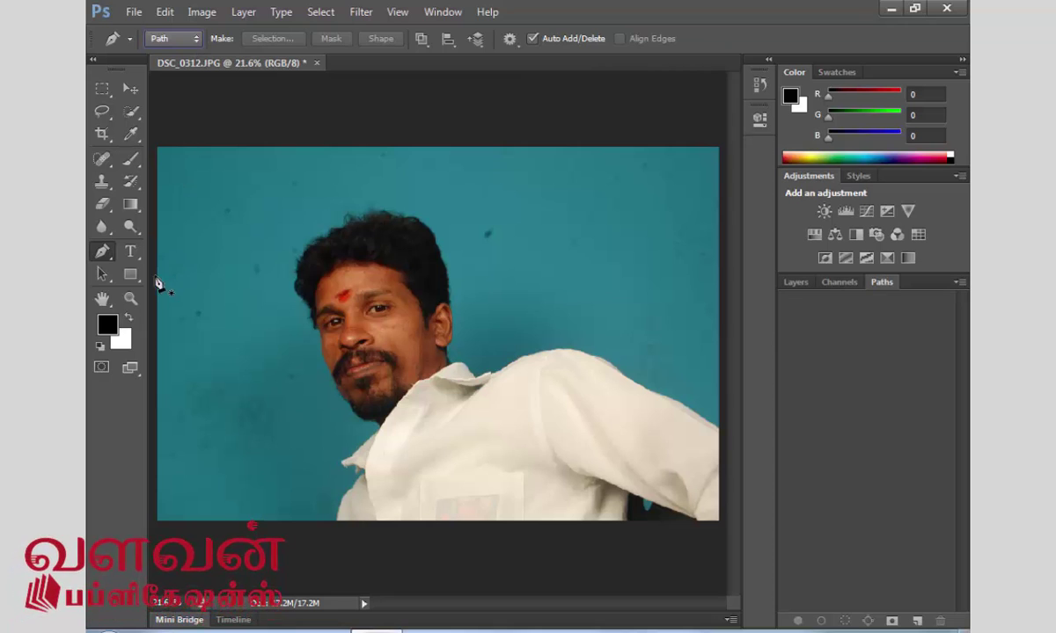
pyautogui.click(131, 299)
pyautogui.moveTo(288, 407); pyautogui.dragTo(438, 546)
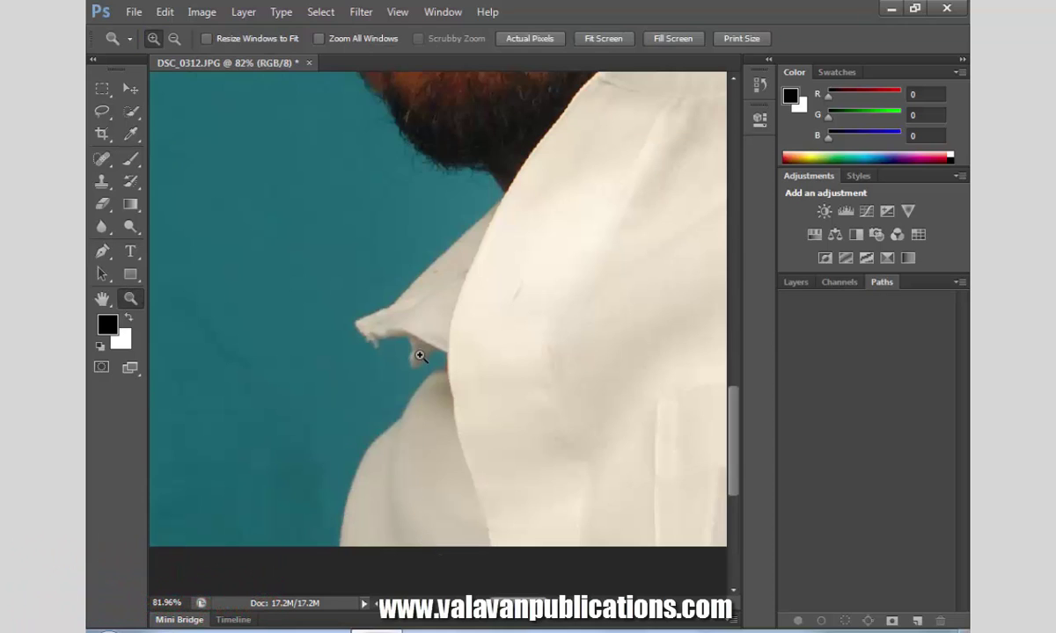
pyautogui.rightClick(417, 354)
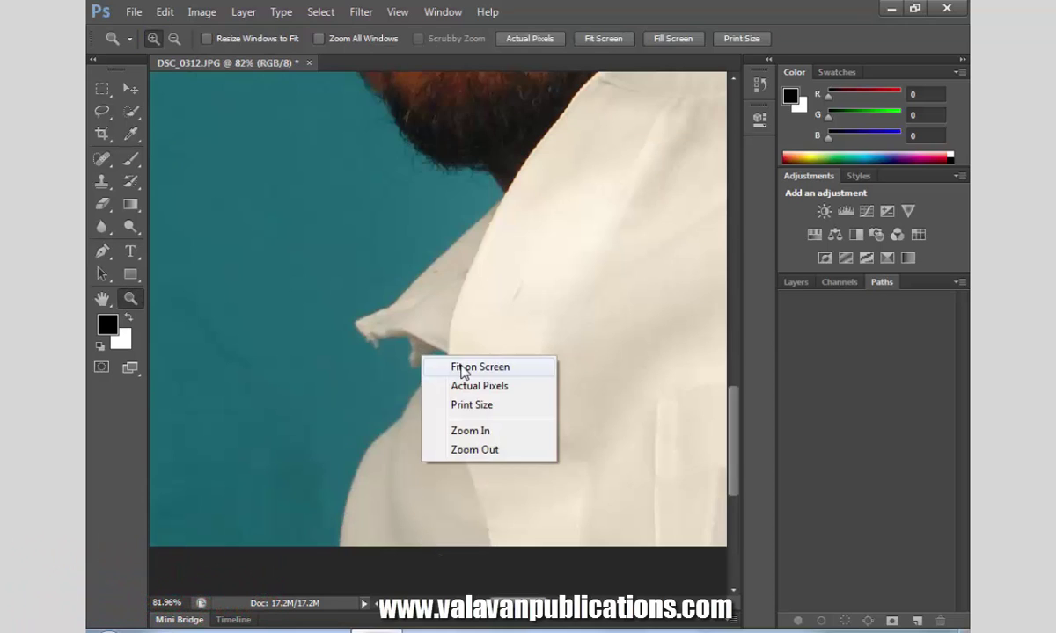
pyautogui.click(433, 366)
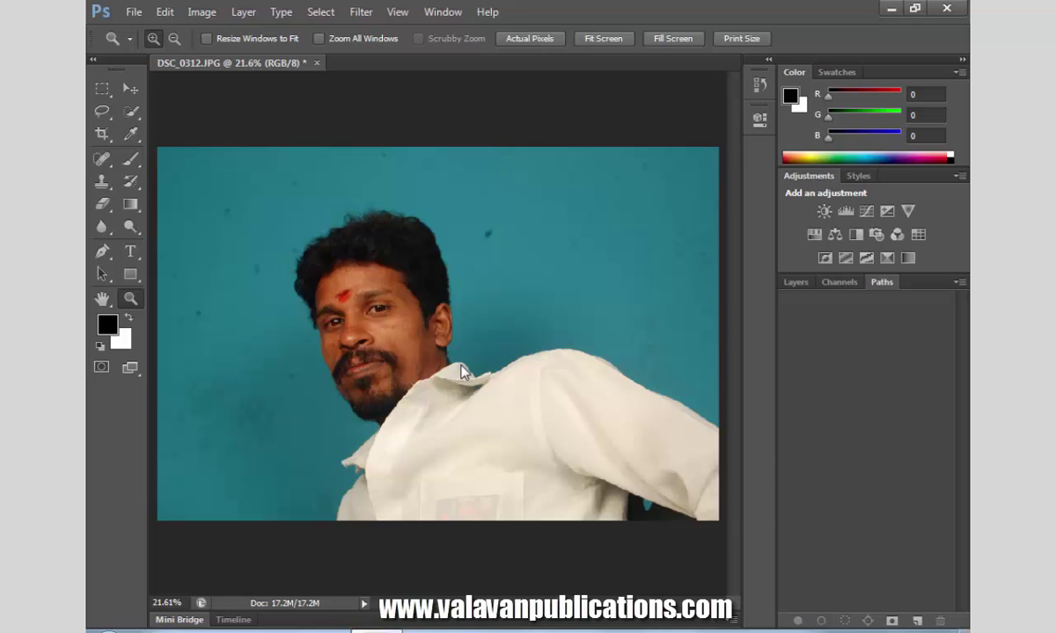
pyautogui.click(102, 298)
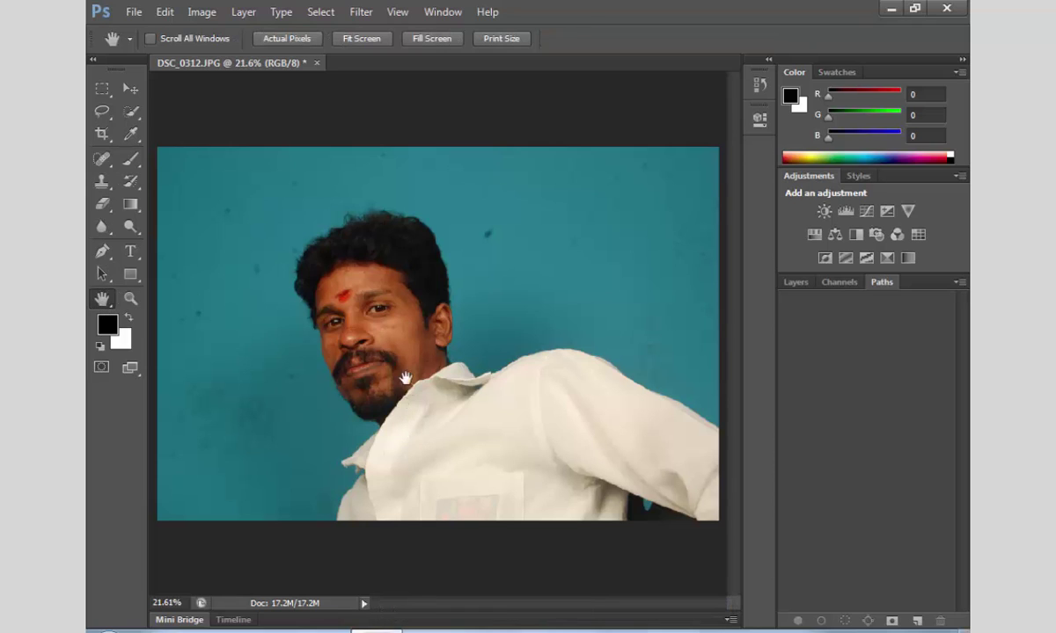
pyautogui.click(132, 373)
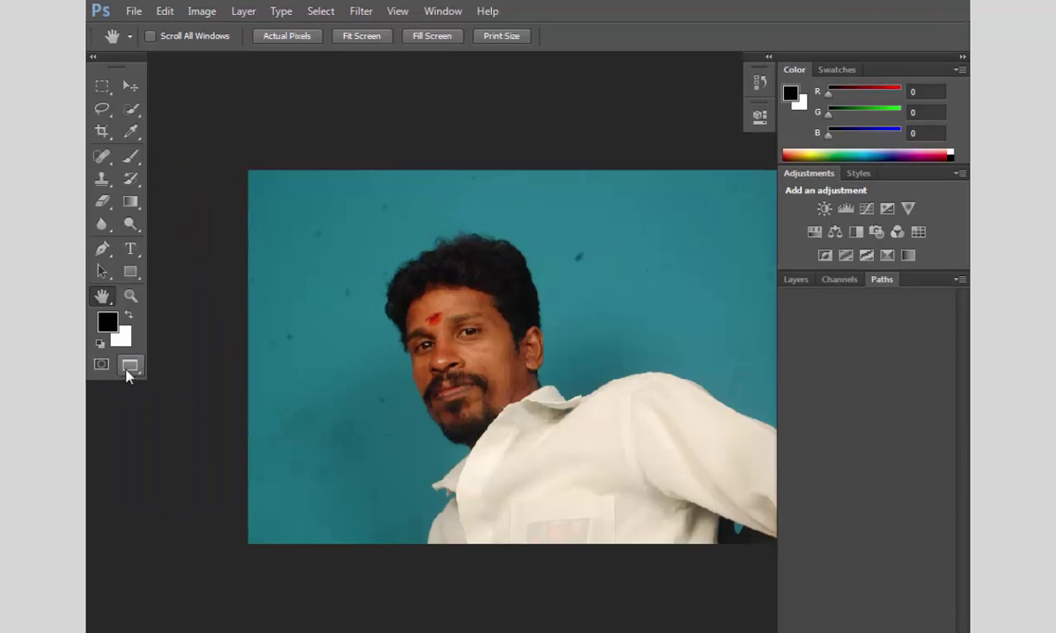
pyautogui.moveTo(427, 347)
pyautogui.mouseDown()
pyautogui.moveTo(263, 344)
pyautogui.moveTo(406, 313)
pyautogui.moveTo(435, 506)
pyautogui.moveTo(453, 297)
pyautogui.moveTo(478, 198)
pyautogui.moveTo(473, 452)
pyautogui.moveTo(506, 198)
pyautogui.moveTo(470, 137)
pyautogui.moveTo(365, 382)
pyautogui.mouseUp()
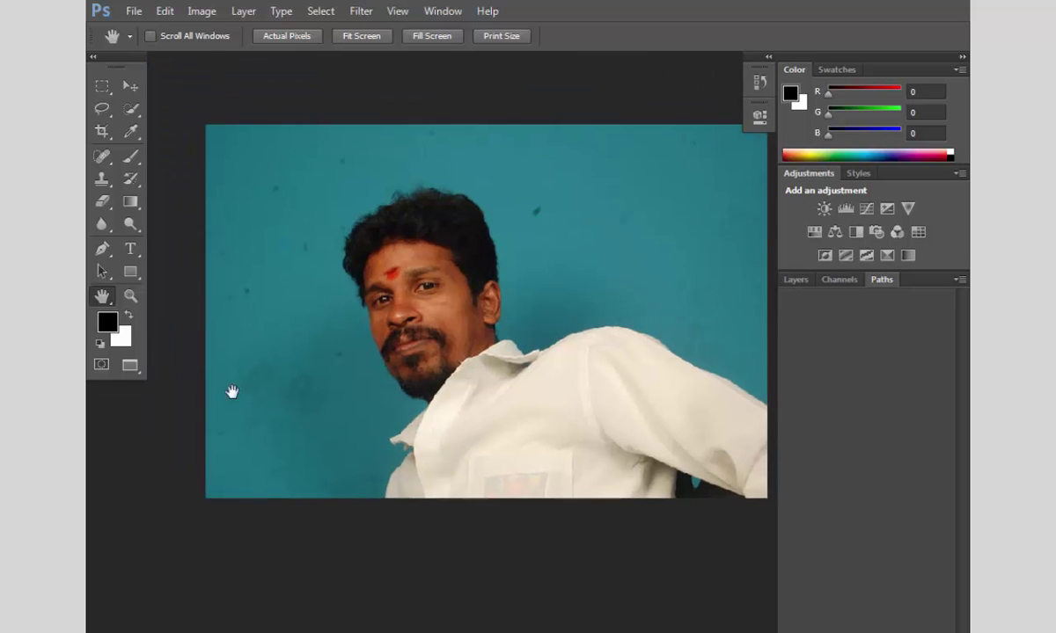
pyautogui.click(131, 366)
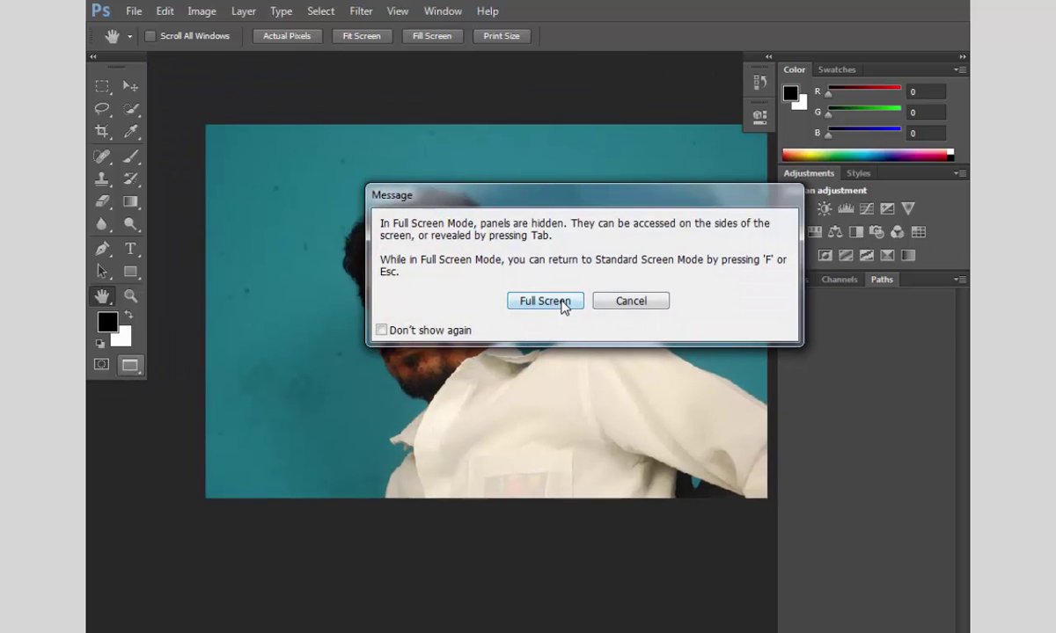
pyautogui.click(545, 300)
pyautogui.press('Escape')
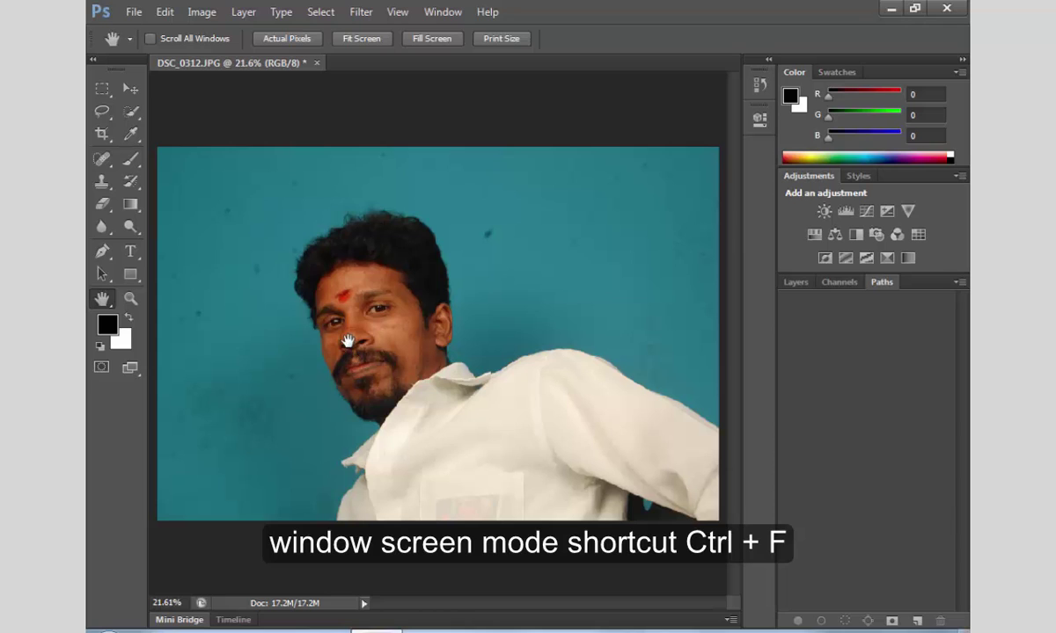
# Step: Zoom in on the shirt edge and place the Work Path's first anchor at its lower end
pyautogui.click(130, 298)
pyautogui.moveTo(303, 464); pyautogui.dragTo(433, 544)
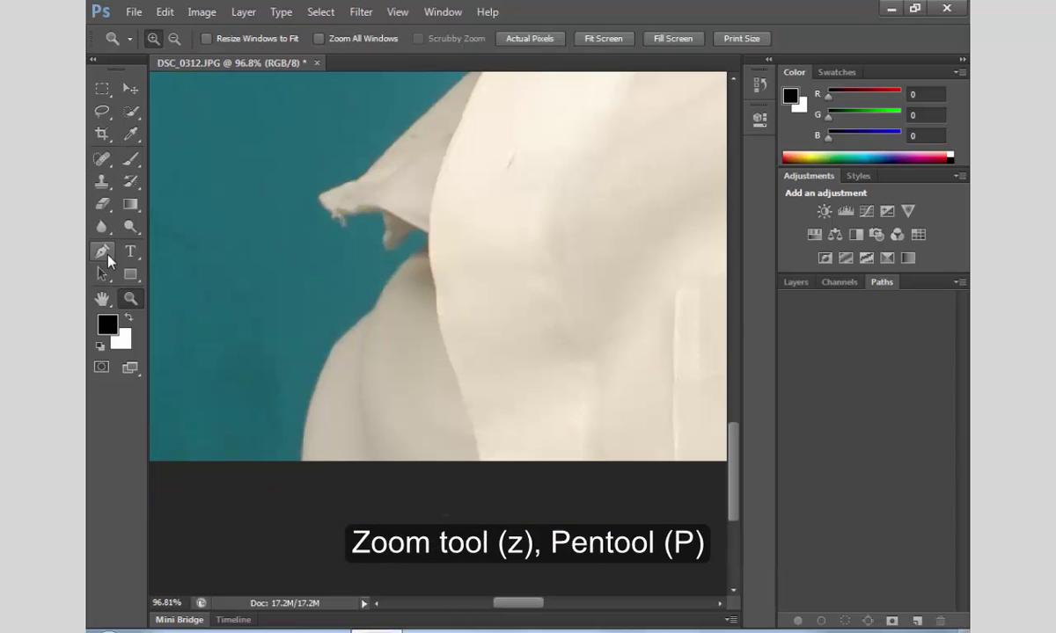
pyautogui.click(103, 251)
pyautogui.click(302, 461)
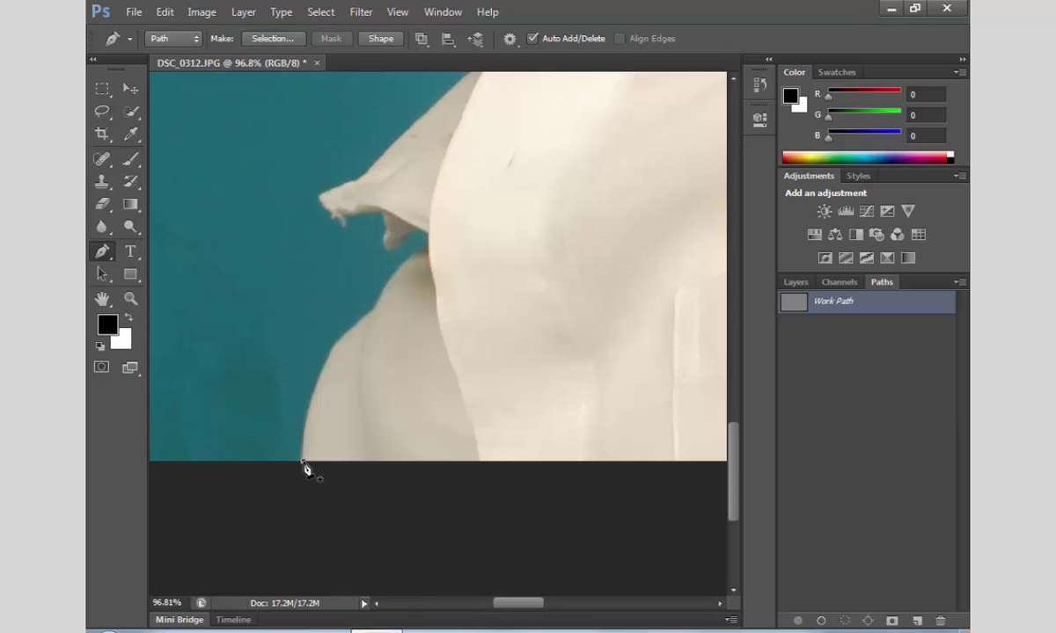
pyautogui.press('z')
pyautogui.moveTo(267, 354); pyautogui.dragTo(466, 520)
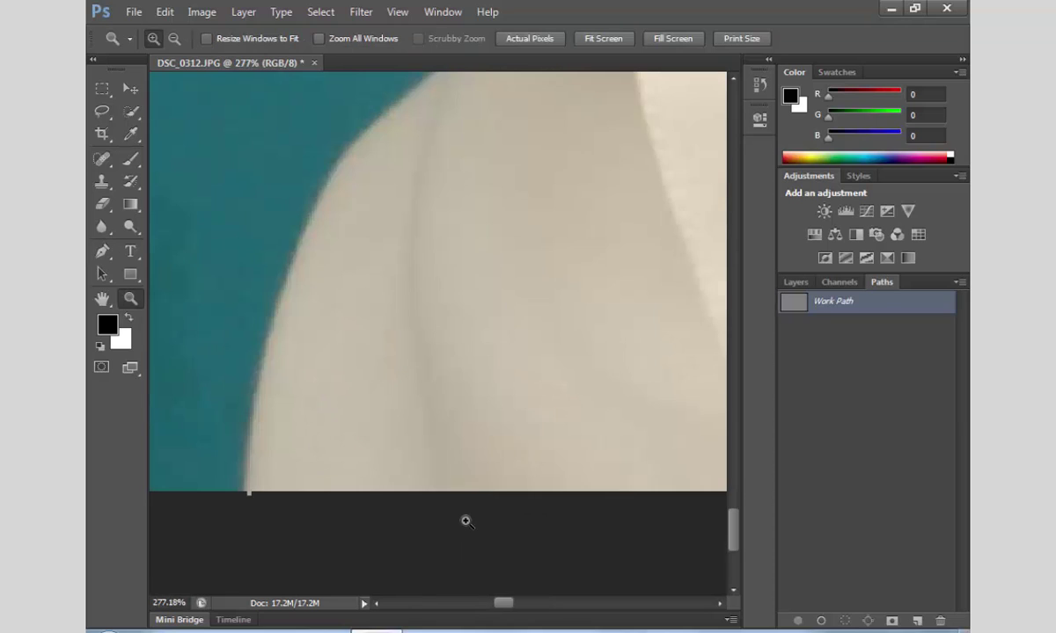
pyautogui.press('p')
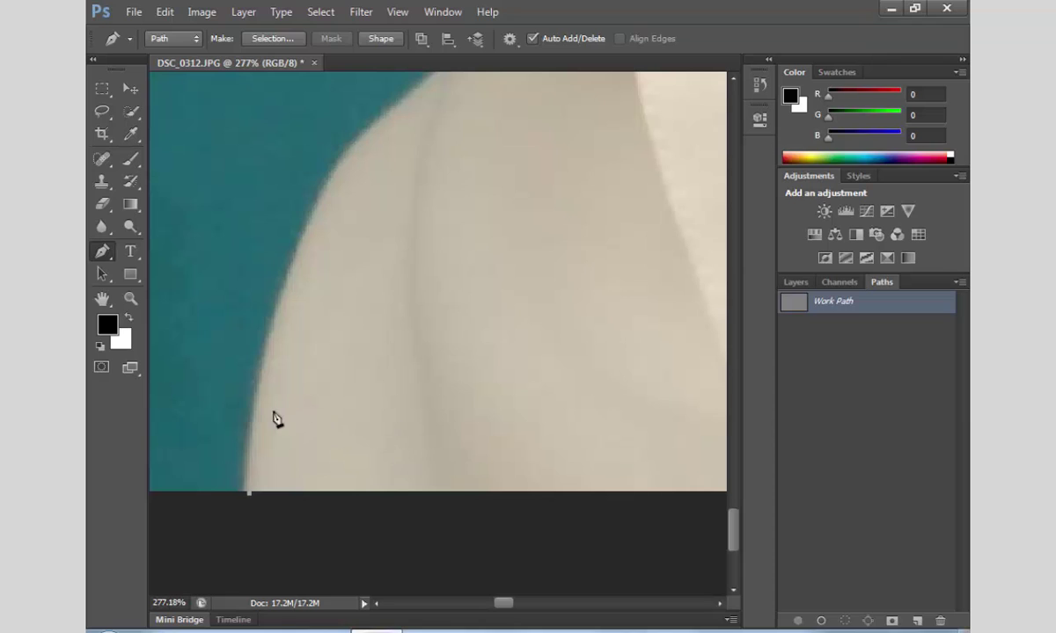
# Step: Add anchors up the shirt's edge, ending with two curved anchors higher along it
pyautogui.click(259, 370)
pyautogui.click(283, 282)
pyautogui.click(307, 223)
pyautogui.click(332, 172)
pyautogui.moveTo(374, 124); pyautogui.dragTo(387, 115)
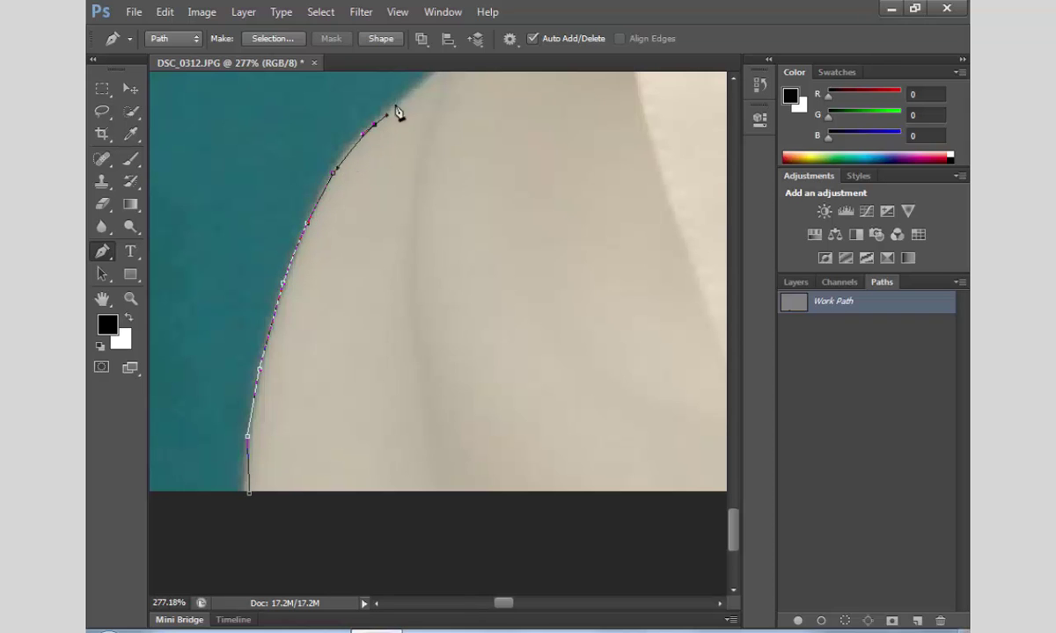
pyautogui.scroll(1, 434, 219)
pyautogui.scroll(2, 434, 219)
pyautogui.scroll(2, 556, 299)
pyautogui.scroll(2, 542, 309)
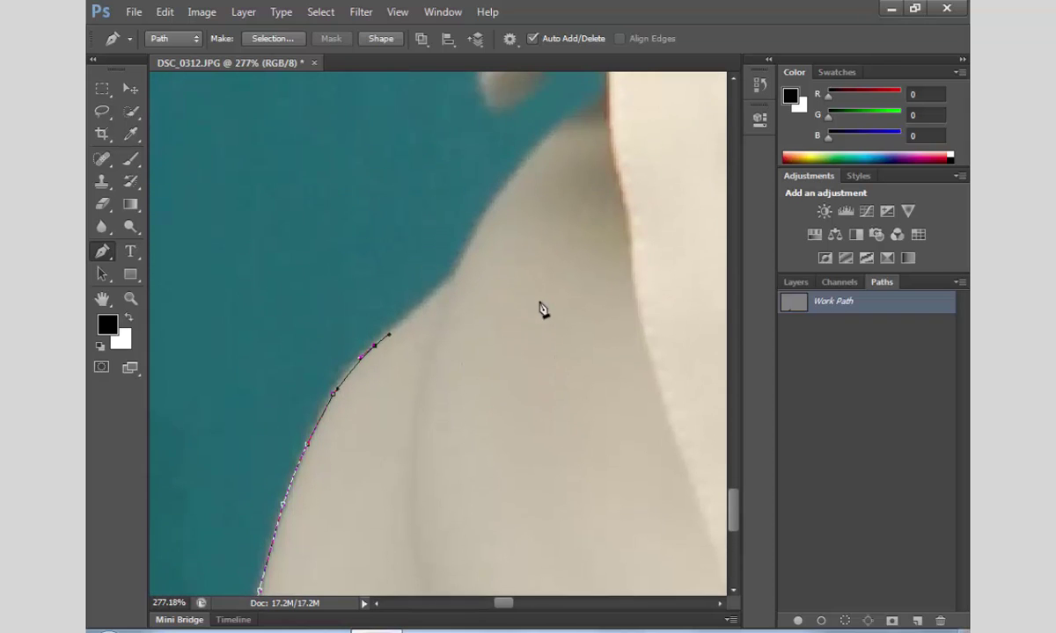
pyautogui.scroll(-2, 464, 319)
pyautogui.scroll(2, 462, 336)
pyautogui.scroll(1, 461, 337)
pyautogui.moveTo(418, 332); pyautogui.dragTo(455, 299)
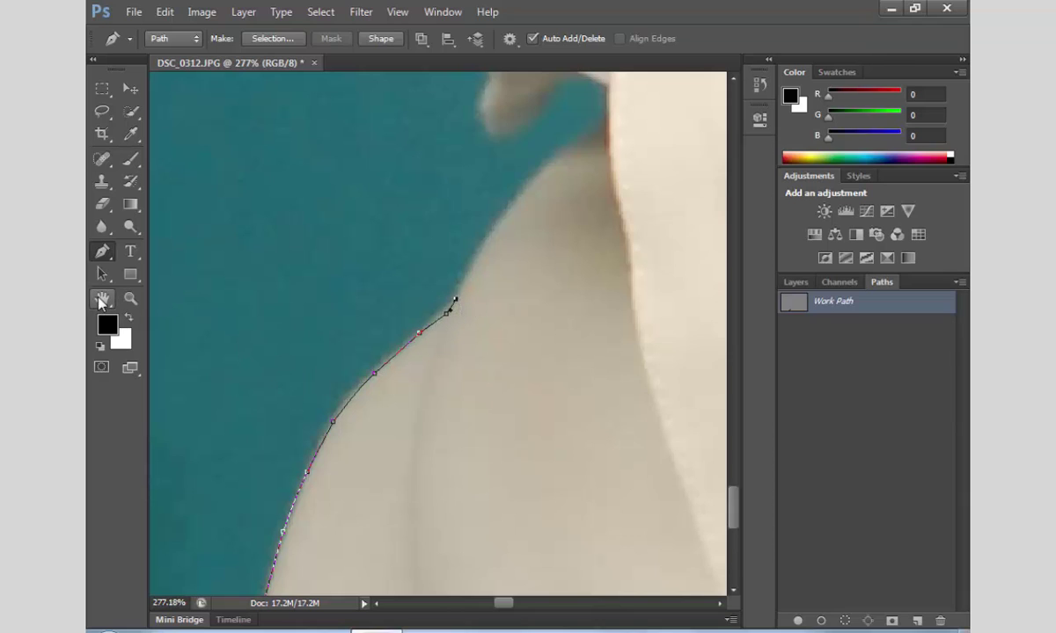
# Step: Pan the view and continue anchors along the teal edge up to the collar's underside
pyautogui.press('space')
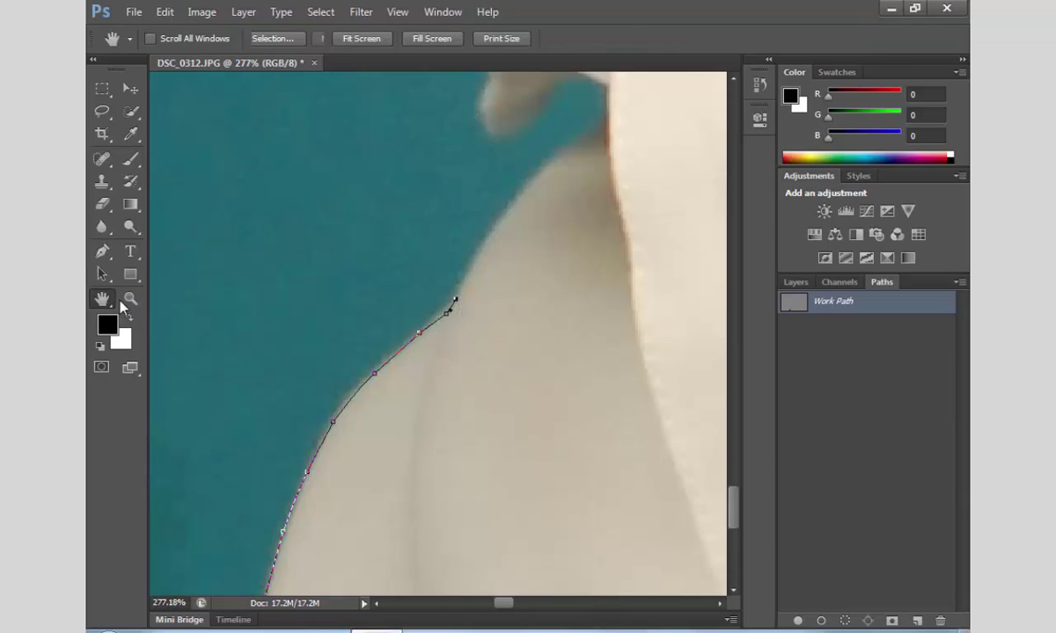
pyautogui.moveTo(624, 274); pyautogui.dragTo(410, 441)
pyautogui.moveTo(455, 396); pyautogui.dragTo(502, 350)
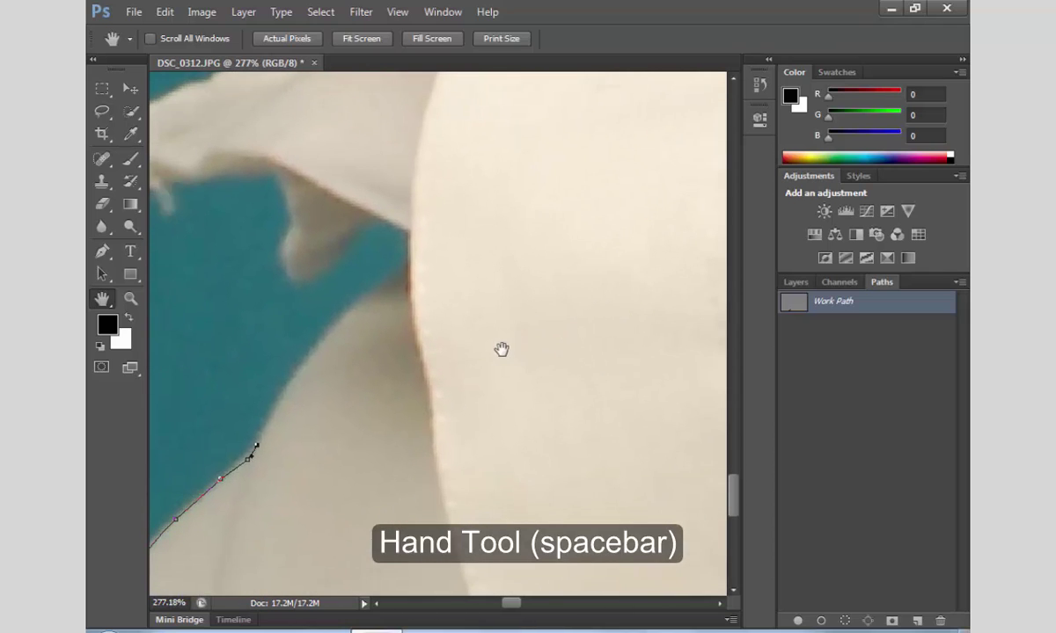
pyautogui.click(102, 250)
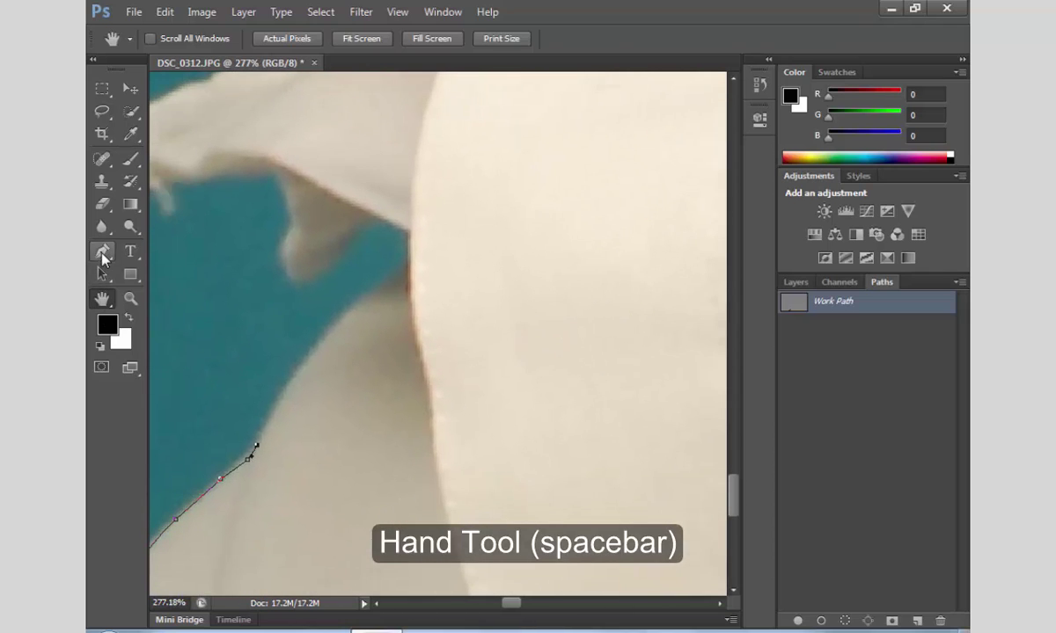
pyautogui.click(282, 394)
pyautogui.click(294, 373)
pyautogui.click(316, 350)
pyautogui.click(343, 320)
pyautogui.click(365, 300)
pyautogui.click(394, 290)
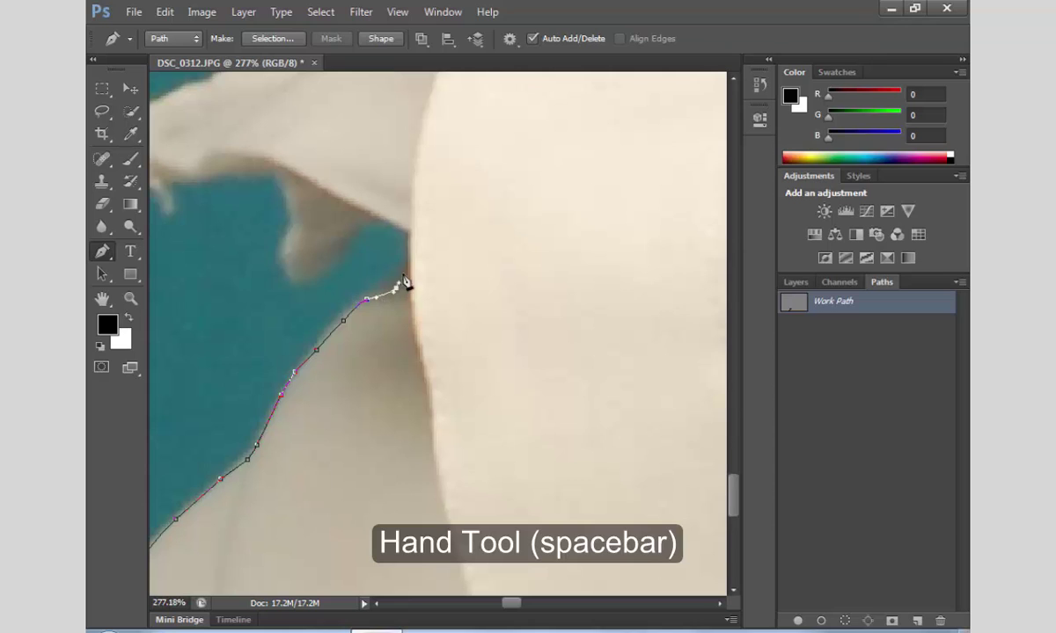
pyautogui.click(403, 257)
pyautogui.moveTo(398, 353); pyautogui.dragTo(649, 400)
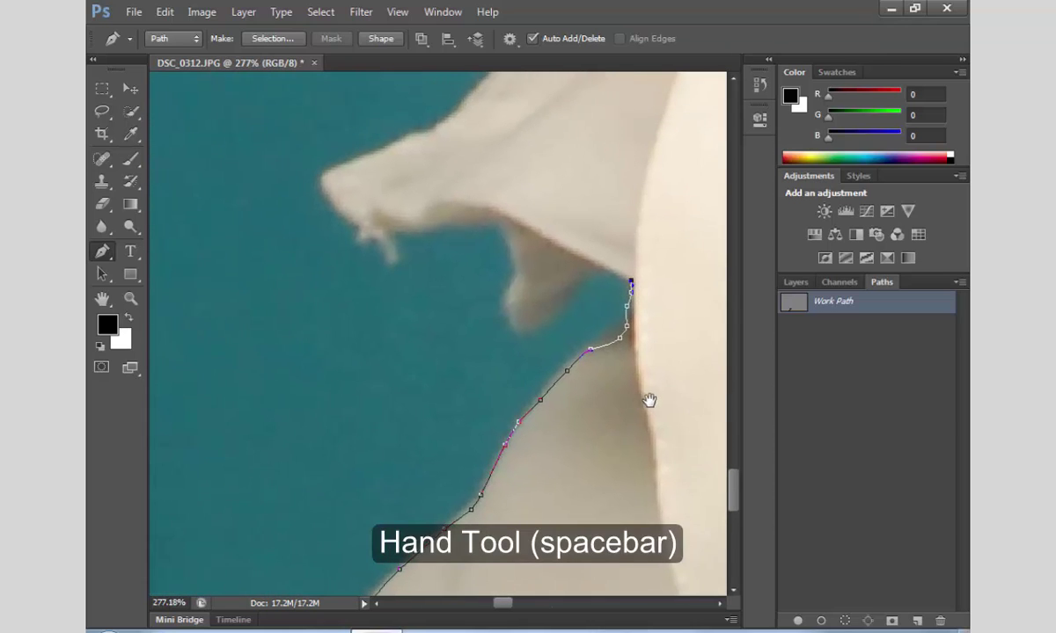
# Step: Add a smooth anchor curving into the teal notch, undoing the two extra anchors after it
pyautogui.click(517, 333)
pyautogui.moveTo(517, 335)
pyautogui.mouseDown()
pyautogui.moveTo(482, 313)
pyautogui.moveTo(493, 304)
pyautogui.moveTo(506, 401)
pyautogui.moveTo(540, 326)
pyautogui.moveTo(475, 314)
pyautogui.moveTo(495, 318)
pyautogui.mouseUp()
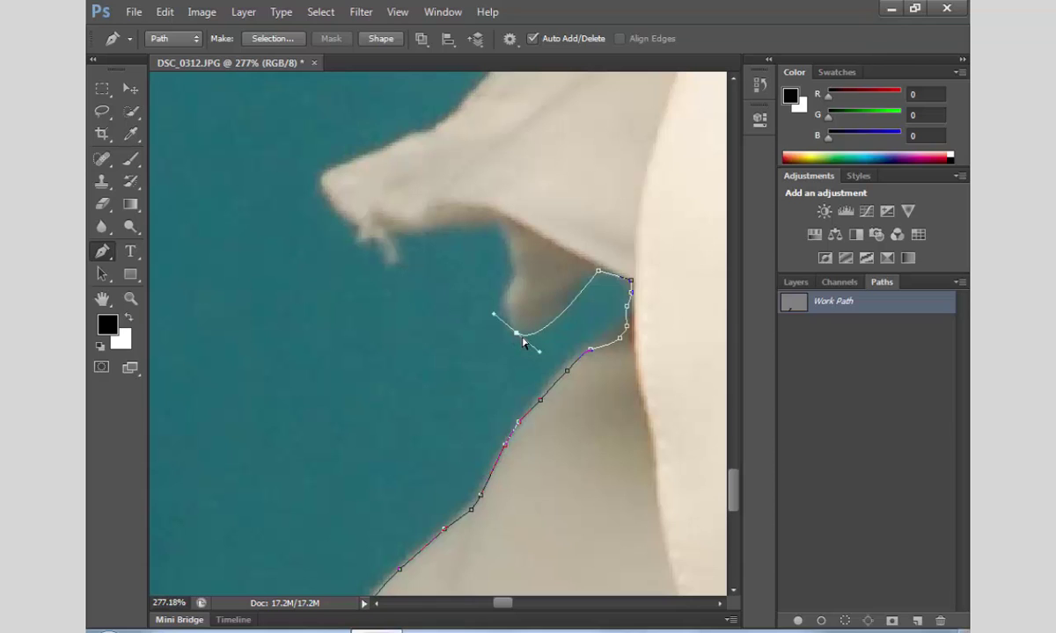
pyautogui.moveTo(515, 275); pyautogui.dragTo(525, 263)
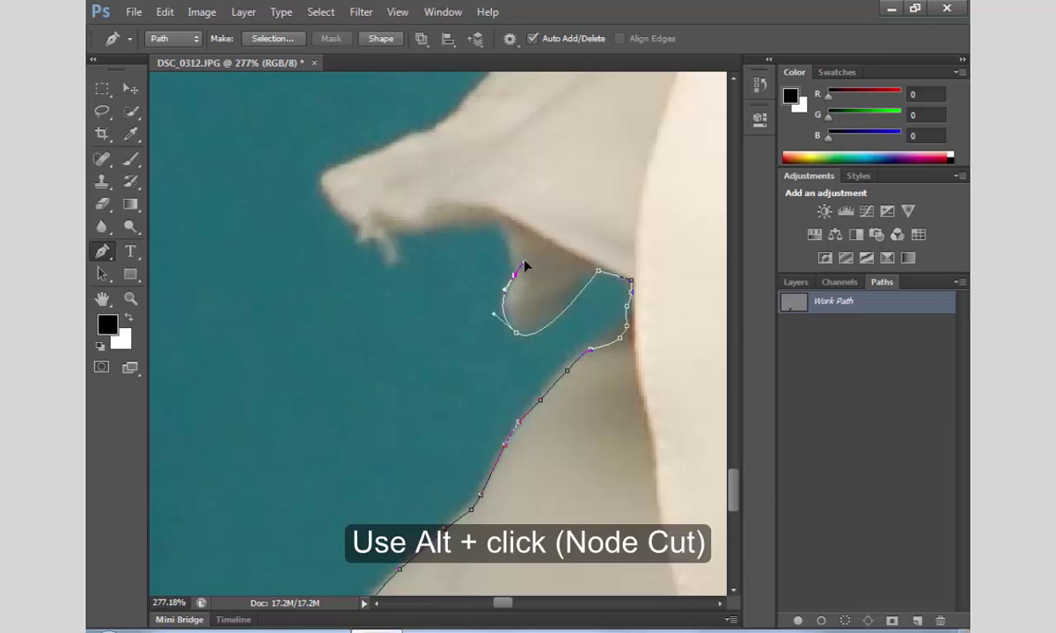
pyautogui.moveTo(492, 220); pyautogui.dragTo(477, 223)
pyautogui.hotkey('ctrl', 'alt', 'z')
pyautogui.hotkey('ctrl', 'alt', 'z')
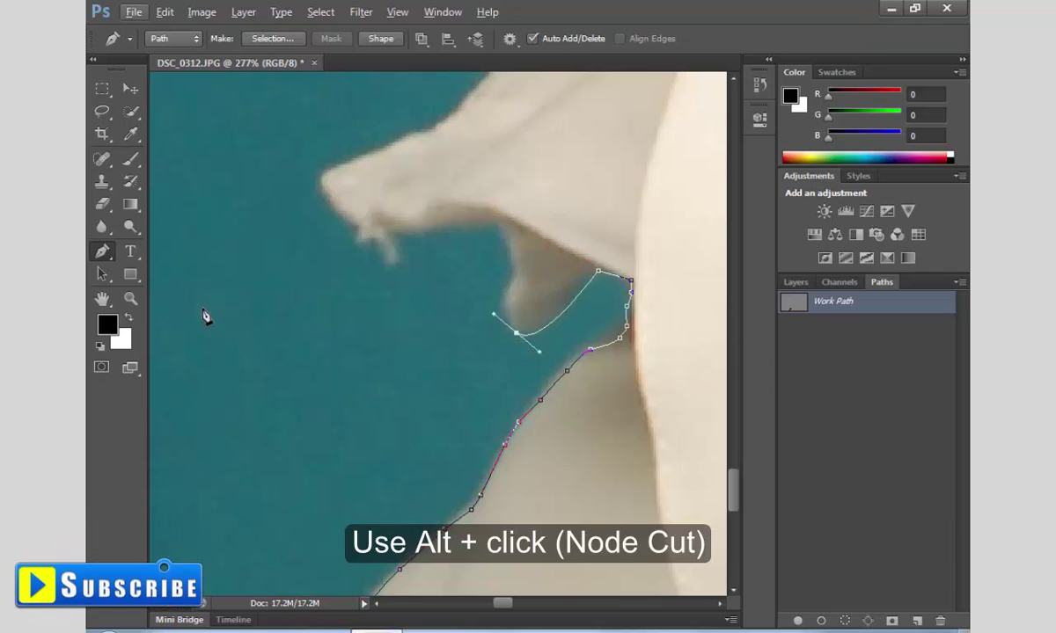
# Step: Reshape the notch anchor with the Convert Point tool, restoring its curve handles
pyautogui.rightClick(104, 257)
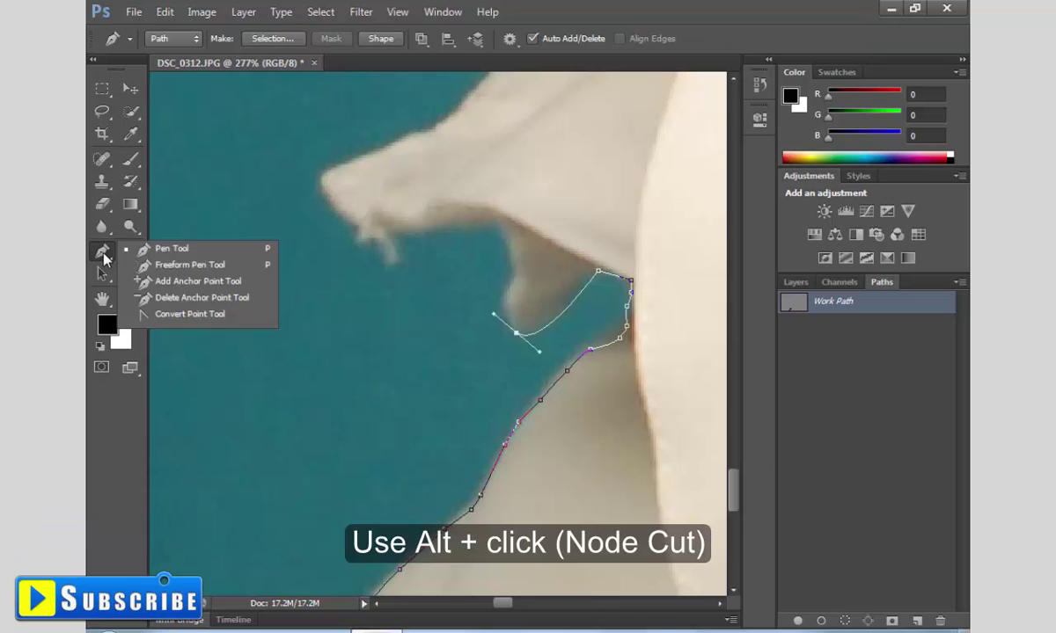
pyautogui.click(174, 314)
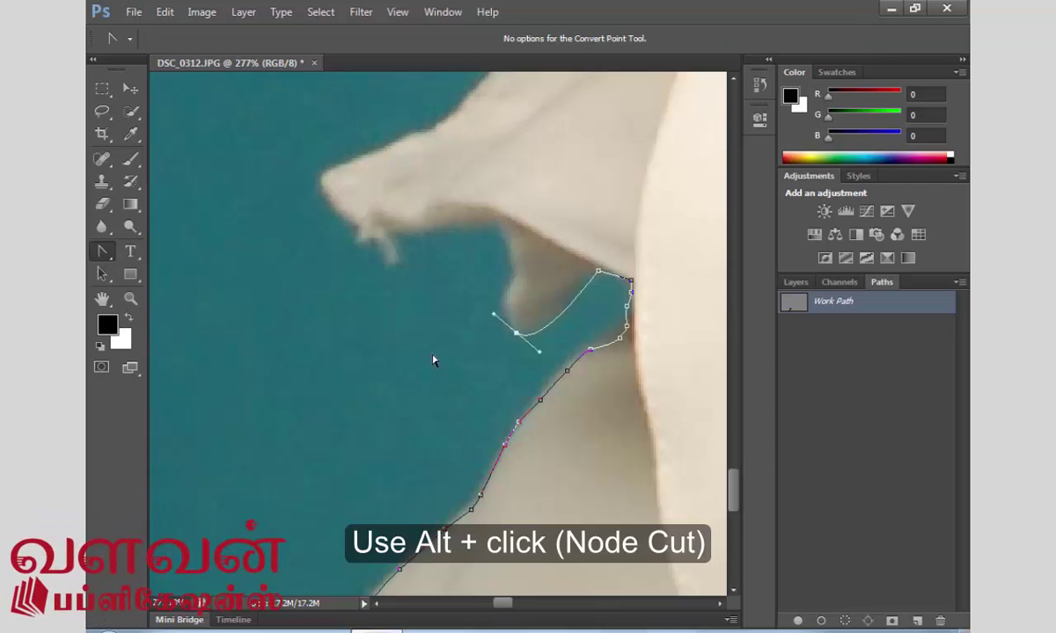
pyautogui.click(516, 332)
pyautogui.moveTo(517, 332); pyautogui.dragTo(493, 314)
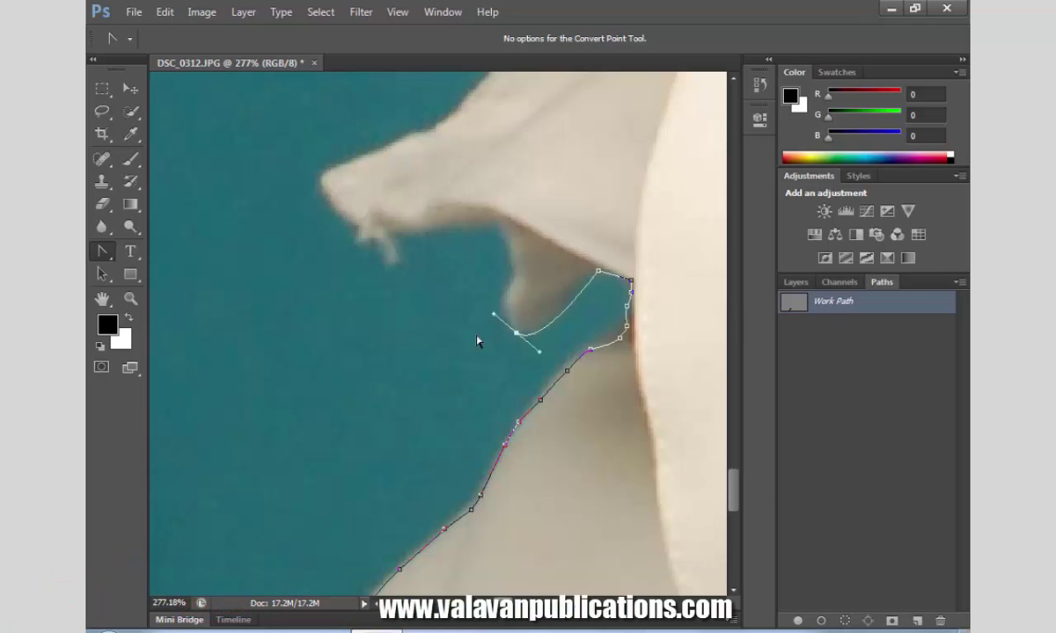
pyautogui.press('alt')
pyautogui.click(104, 255)
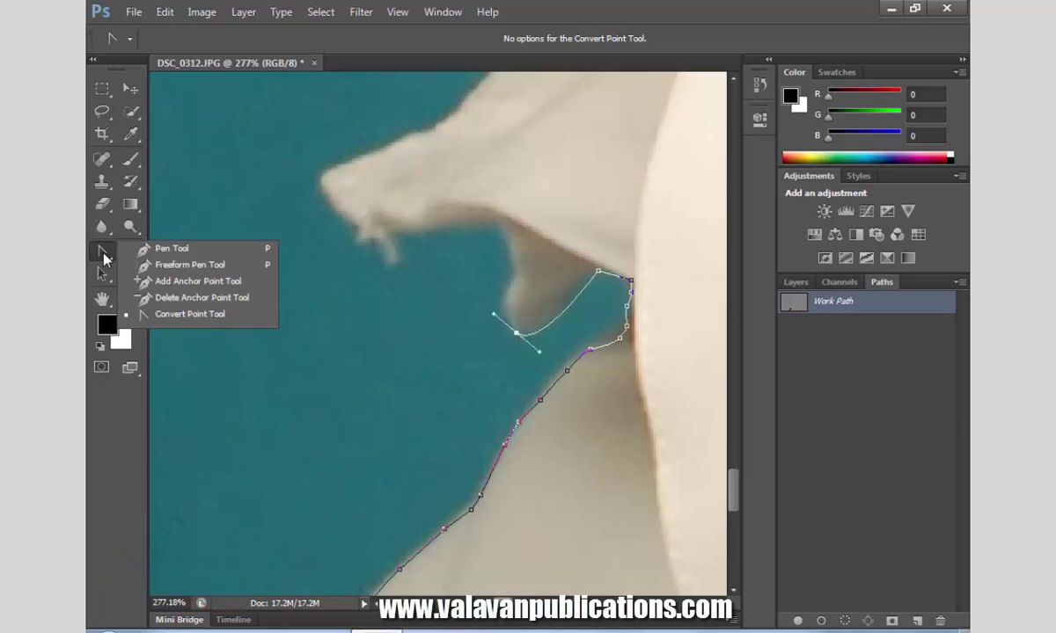
pyautogui.click(193, 254)
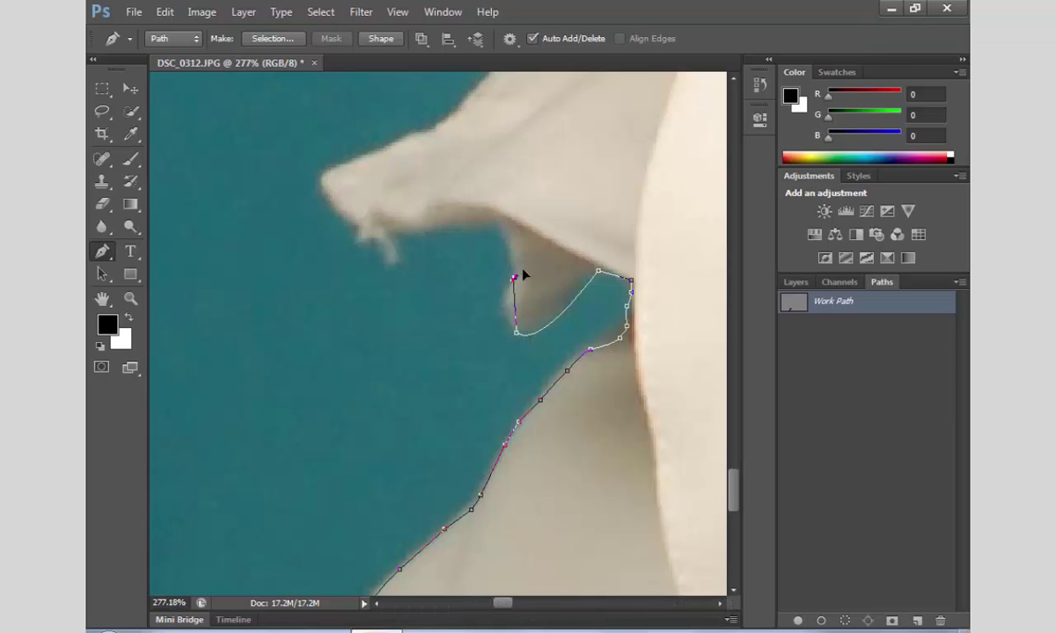
# Step: Continue the path from the notch top along the collar's underside to its tip
pyautogui.moveTo(514, 278); pyautogui.dragTo(536, 263)
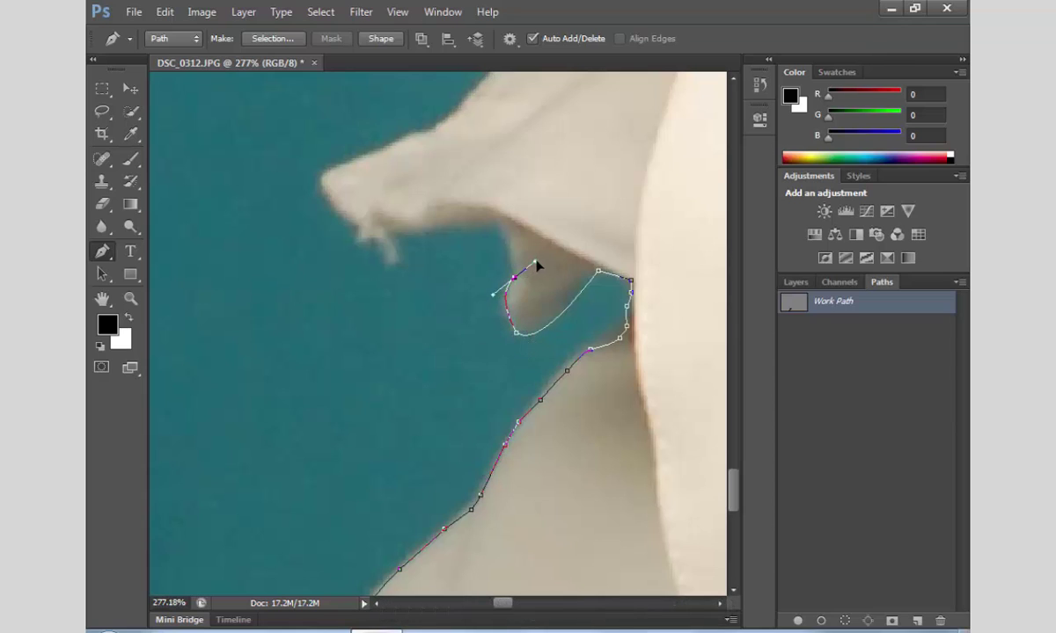
pyautogui.click(494, 221)
pyautogui.moveTo(432, 222); pyautogui.dragTo(390, 226)
pyautogui.click(358, 225)
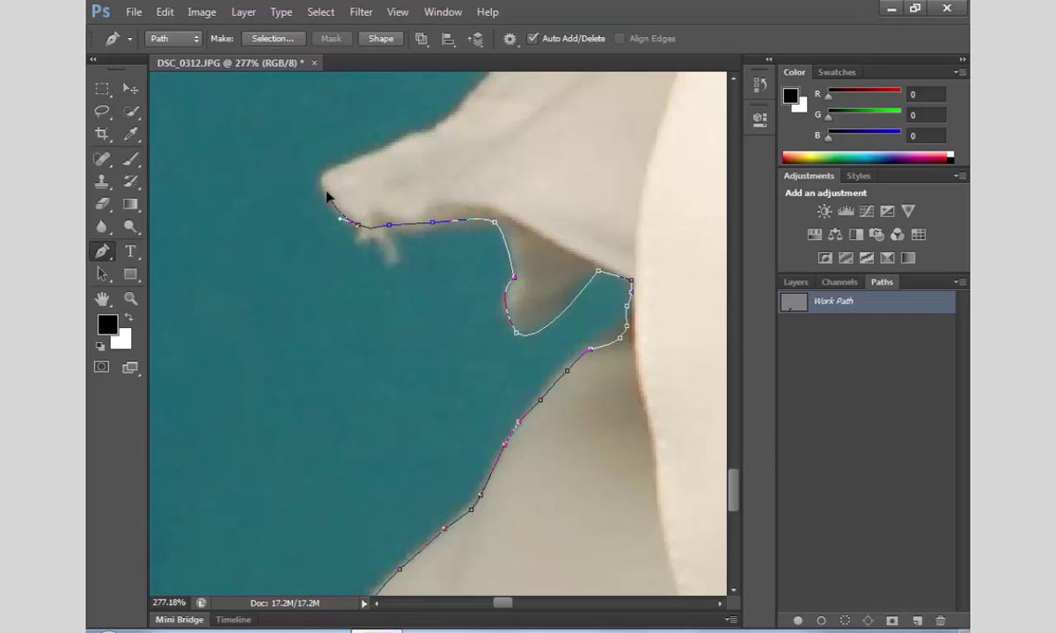
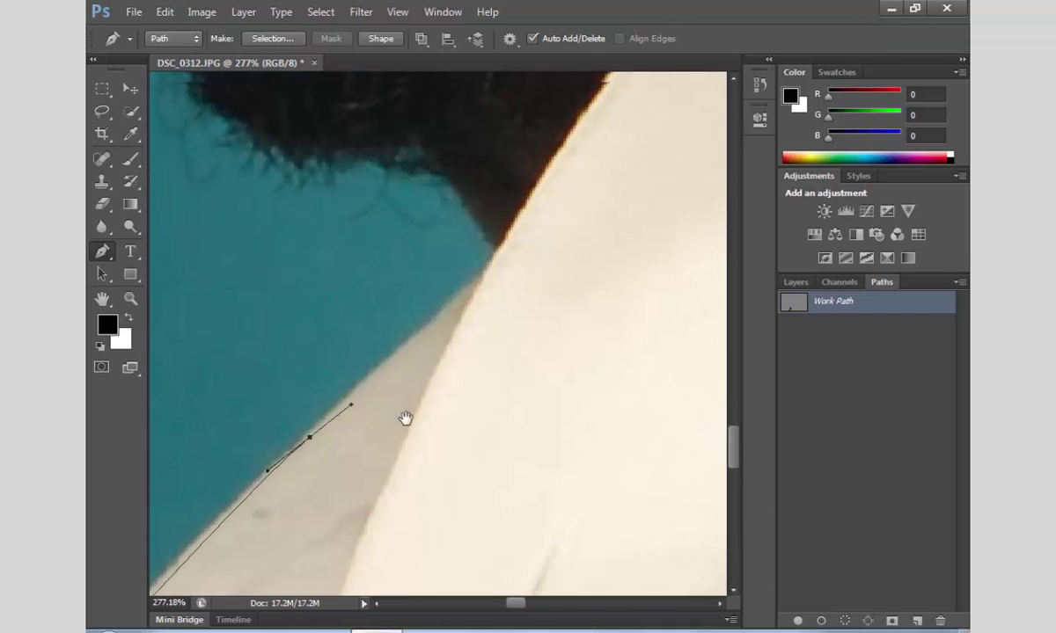
# Step: Trace the pen path along the shirt shoulder and around the neck hair
pyautogui.click(449, 330)
pyautogui.click(473, 300)
pyautogui.moveTo(439, 261); pyautogui.dragTo(537, 415)
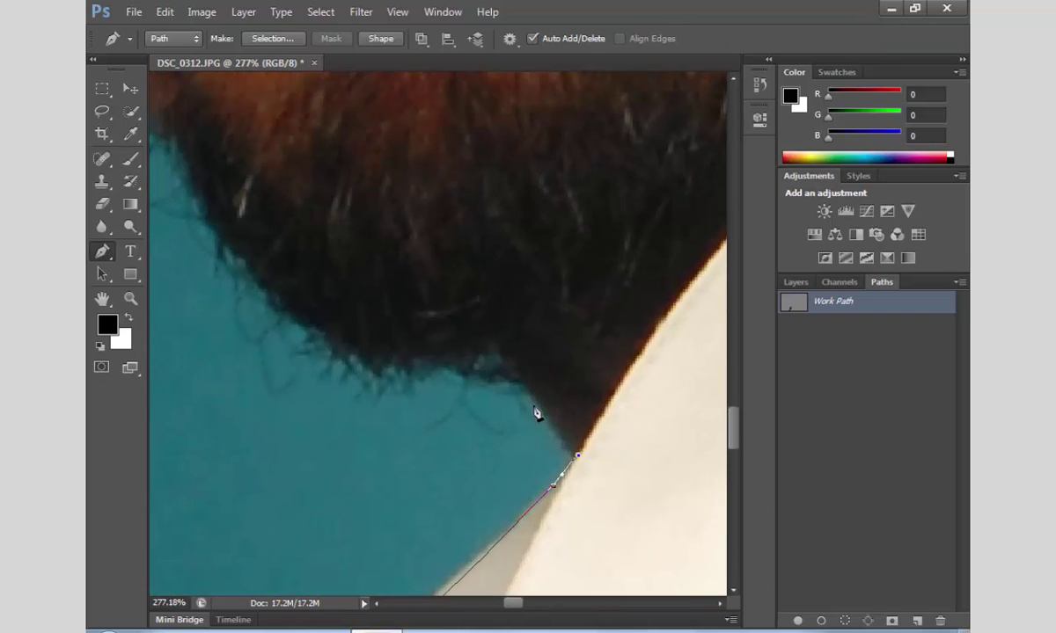
pyautogui.click(523, 387)
pyautogui.click(502, 355)
pyautogui.moveTo(467, 351); pyautogui.dragTo(436, 351)
pyautogui.moveTo(402, 356); pyautogui.dragTo(374, 352)
pyautogui.click(351, 341)
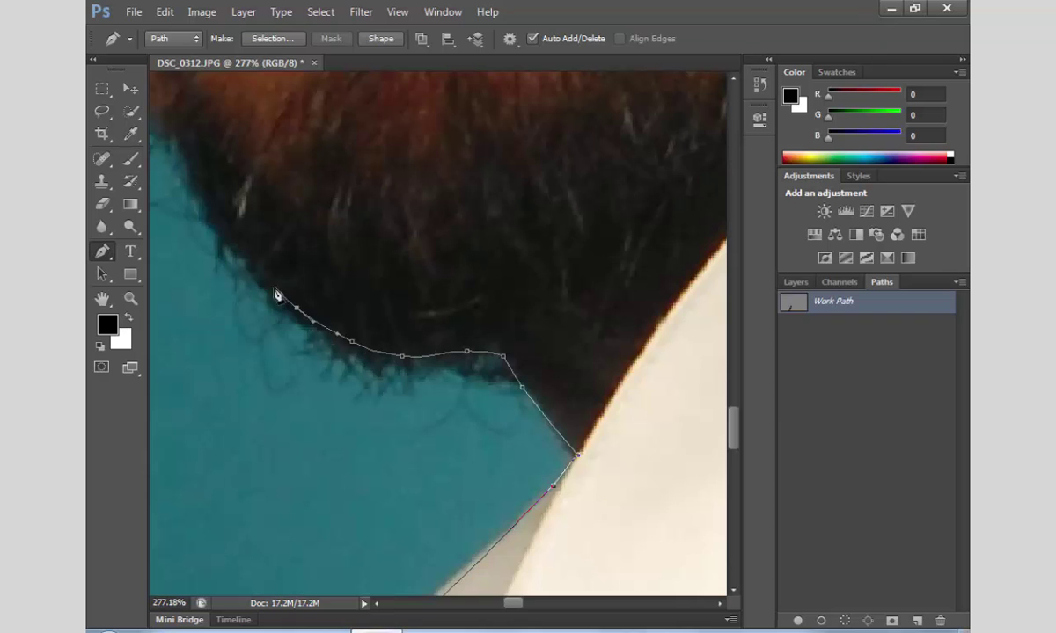
pyautogui.moveTo(278, 295)
pyautogui.mouseDown()
pyautogui.moveTo(465, 481)
pyautogui.moveTo(329, 290)
pyautogui.mouseUp()
# Step: Continue the path up the beard edge and along the cheek
pyautogui.moveTo(309, 254); pyautogui.dragTo(397, 459)
pyautogui.moveTo(367, 404)
pyautogui.mouseDown()
pyautogui.moveTo(314, 339)
pyautogui.moveTo(348, 361)
pyautogui.moveTo(319, 322)
pyautogui.mouseUp()
pyautogui.moveTo(308, 275); pyautogui.dragTo(320, 356)
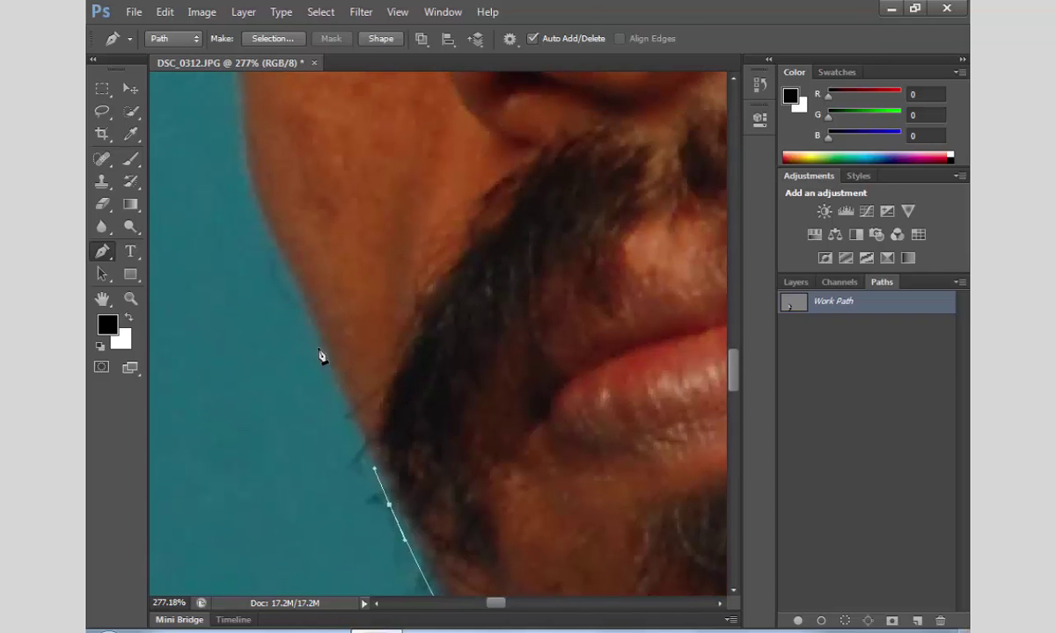
pyautogui.click(309, 311)
pyautogui.click(273, 226)
pyautogui.click(245, 164)
pyautogui.moveTo(246, 152)
pyautogui.mouseDown()
pyautogui.moveTo(314, 385)
pyautogui.moveTo(299, 312)
pyautogui.mouseUp()
pyautogui.moveTo(301, 255); pyautogui.dragTo(323, 357)
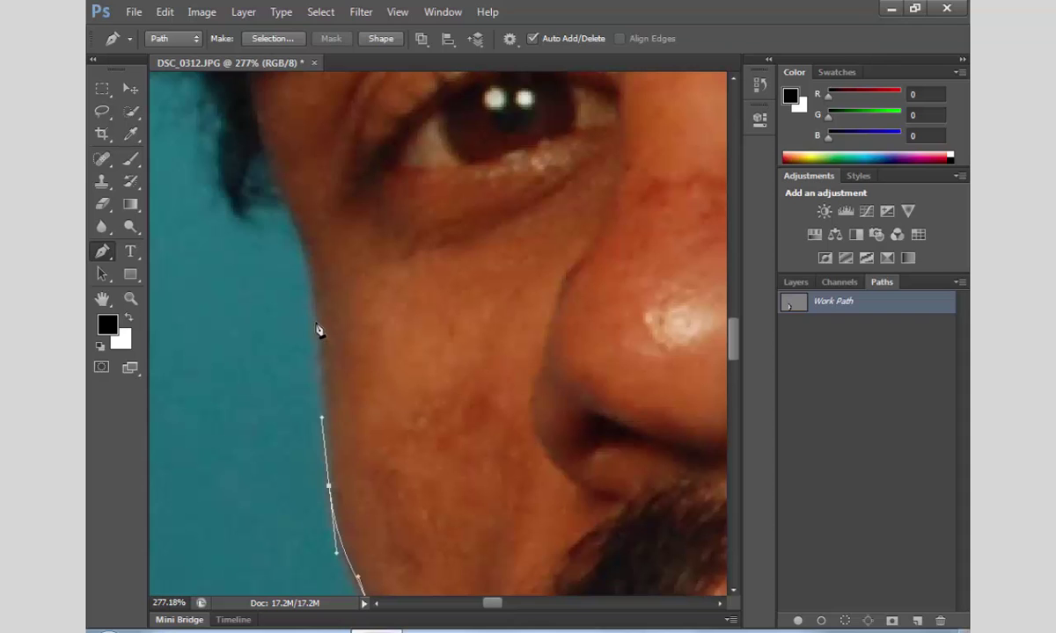
pyautogui.moveTo(297, 262); pyautogui.dragTo(307, 247)
# Step: Outline the hair tip by the eye and run the path up the side hair edge
pyautogui.moveTo(280, 201); pyautogui.dragTo(337, 472)
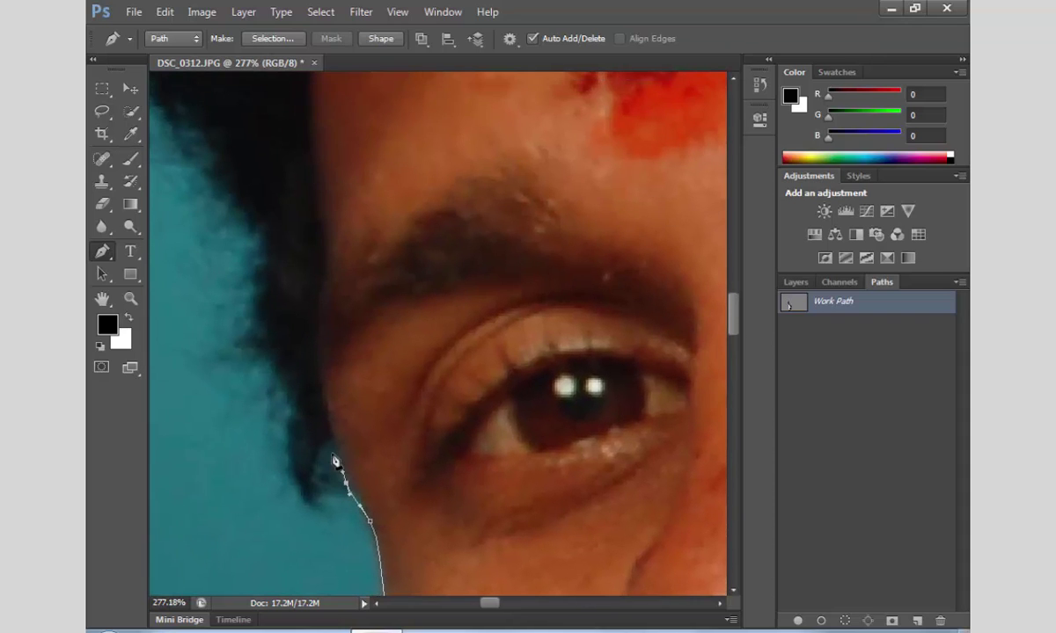
pyautogui.click(331, 442)
pyautogui.click(320, 480)
pyautogui.click(310, 500)
pyautogui.click(295, 458)
pyautogui.click(291, 409)
pyautogui.click(285, 380)
pyautogui.click(271, 351)
pyautogui.click(262, 322)
pyautogui.click(262, 291)
pyautogui.click(254, 230)
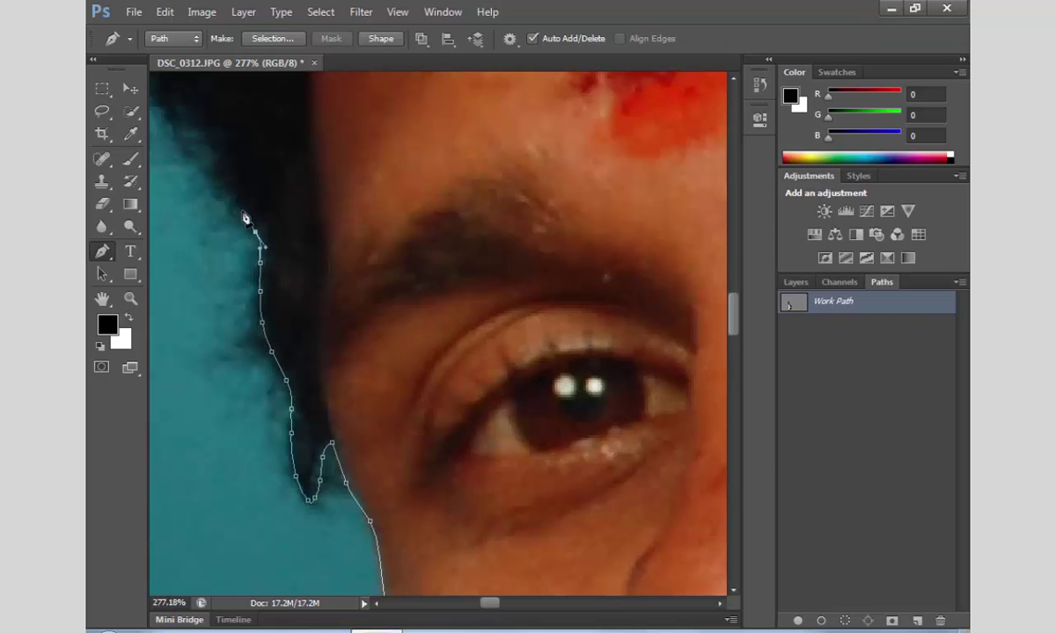
# Step: Extend the path higher along the hair edge above the forehead
pyautogui.moveTo(245, 218); pyautogui.dragTo(383, 501)
pyautogui.click(376, 487)
pyautogui.click(333, 435)
pyautogui.click(302, 394)
pyautogui.click(273, 368)
pyautogui.click(264, 362)
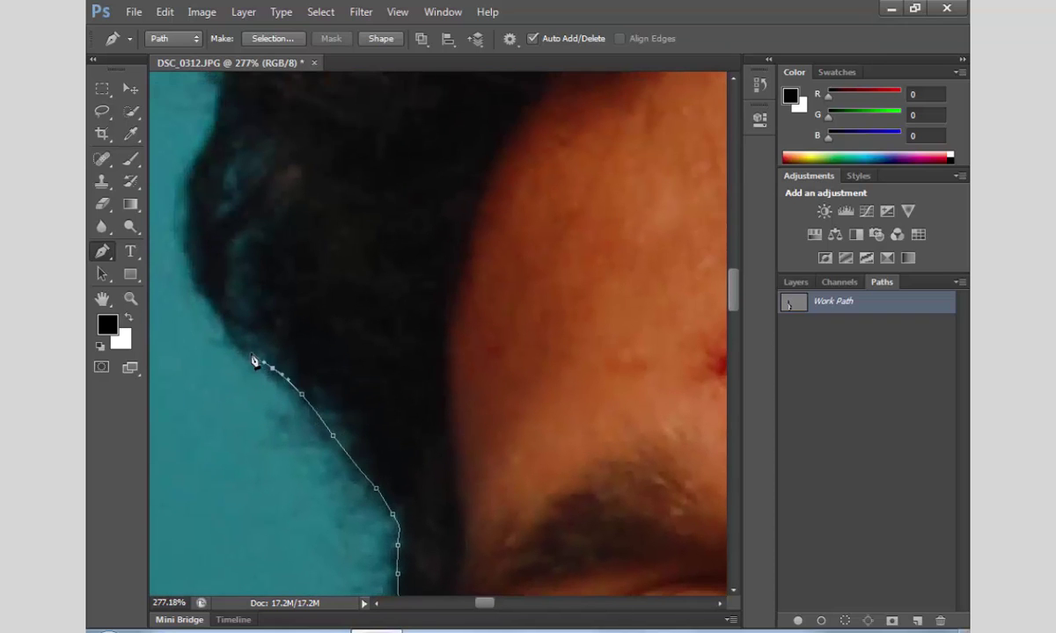
pyautogui.click(207, 310)
pyautogui.click(184, 239)
pyautogui.moveTo(184, 239); pyautogui.dragTo(201, 464)
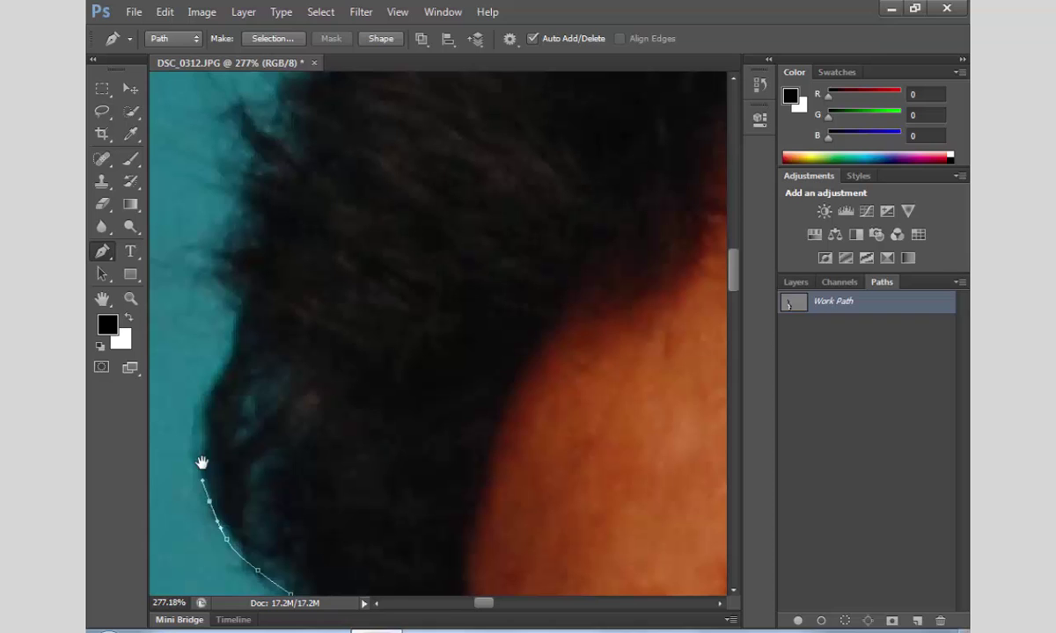
pyautogui.click(202, 401)
pyautogui.click(229, 342)
pyautogui.click(238, 296)
# Step: Carry the path along the upper hair edge toward the top of the head
pyautogui.moveTo(250, 236); pyautogui.dragTo(225, 406)
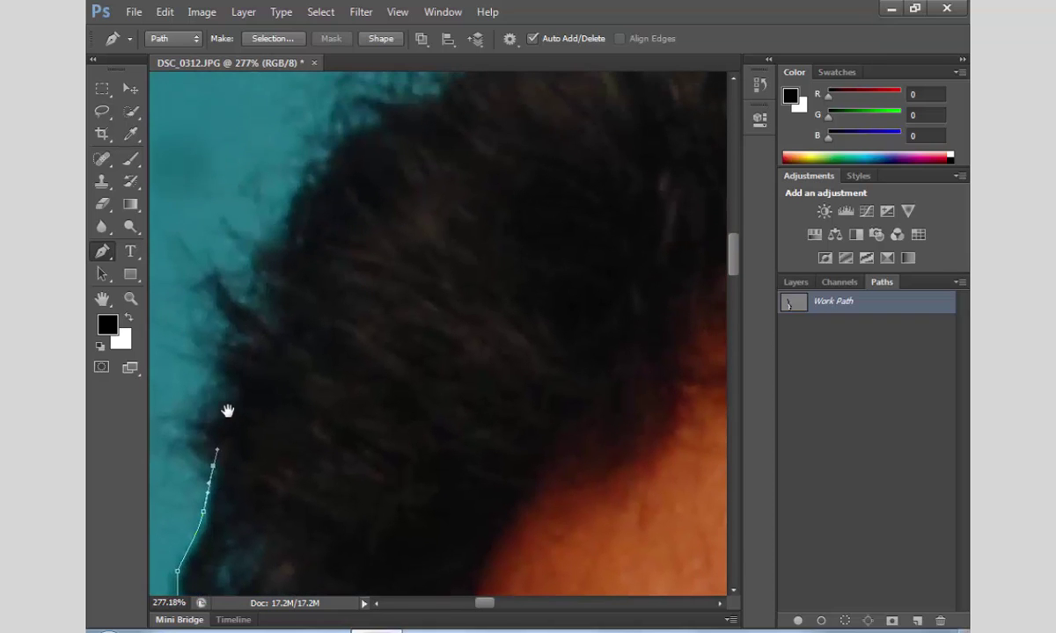
pyautogui.click(225, 385)
pyautogui.click(237, 340)
pyautogui.click(261, 275)
pyautogui.moveTo(438, 172); pyautogui.dragTo(375, 297)
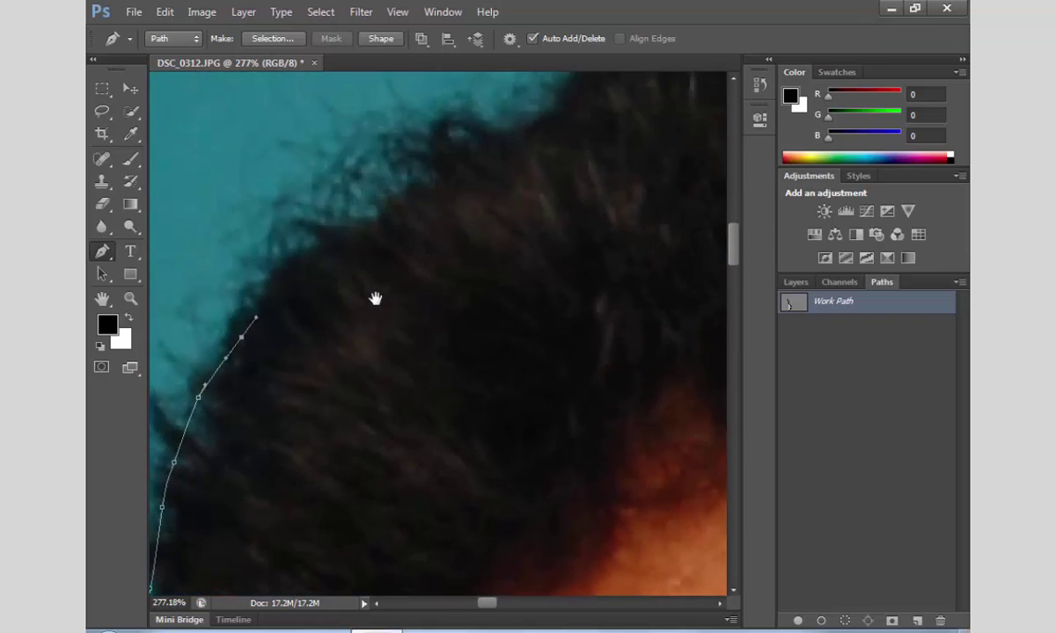
pyautogui.moveTo(292, 322); pyautogui.dragTo(430, 234)
pyautogui.click(376, 244)
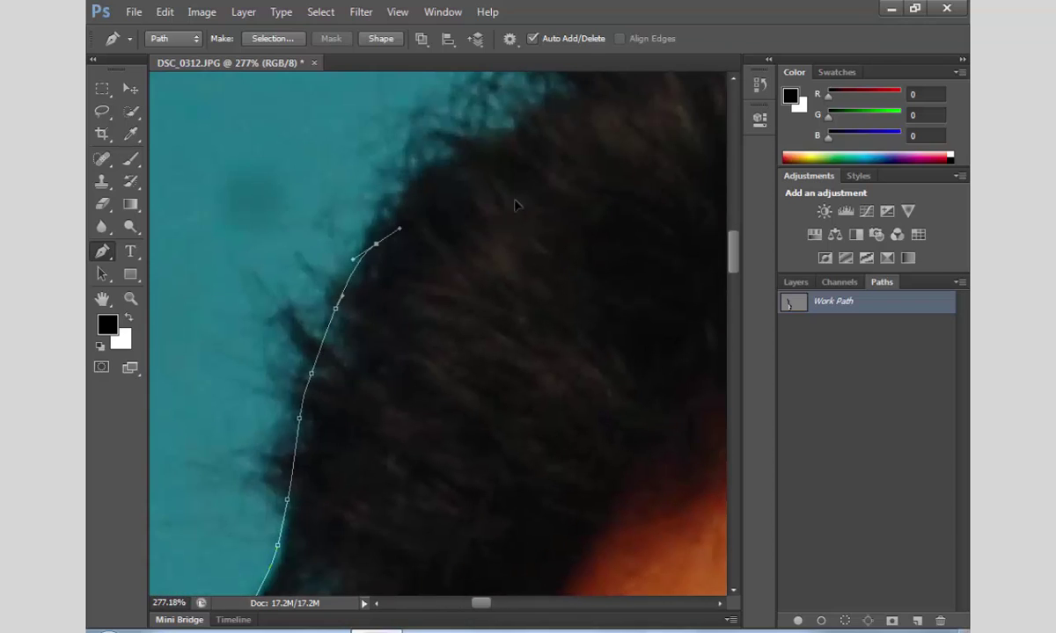
pyautogui.click(460, 208)
pyautogui.click(547, 192)
# Step: Undo the last new anchor point, then step back one more path edit
pyautogui.click(164, 12)
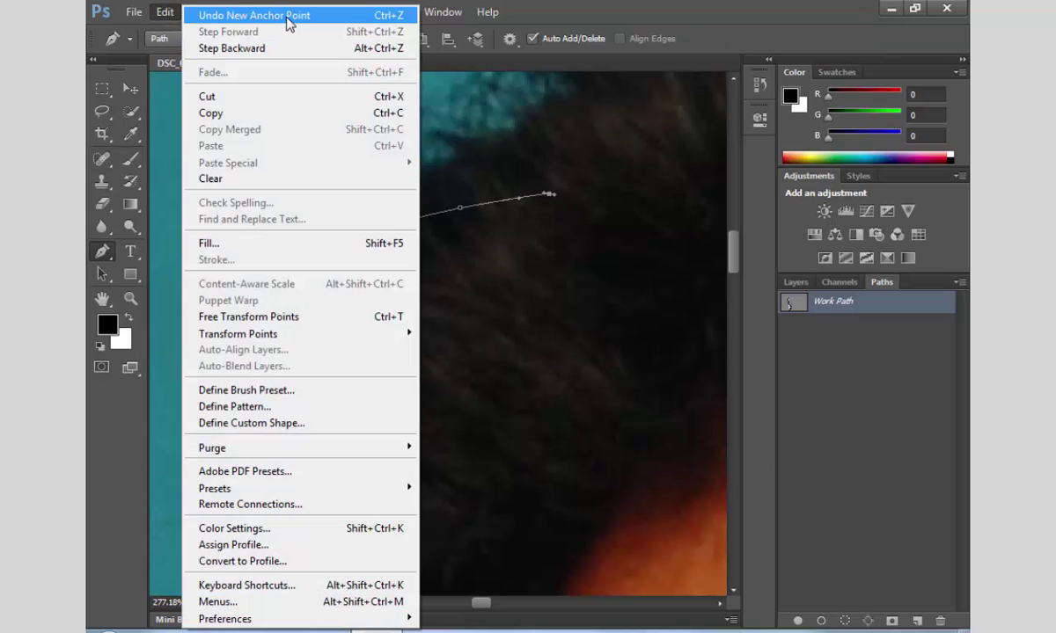
pyautogui.click(343, 18)
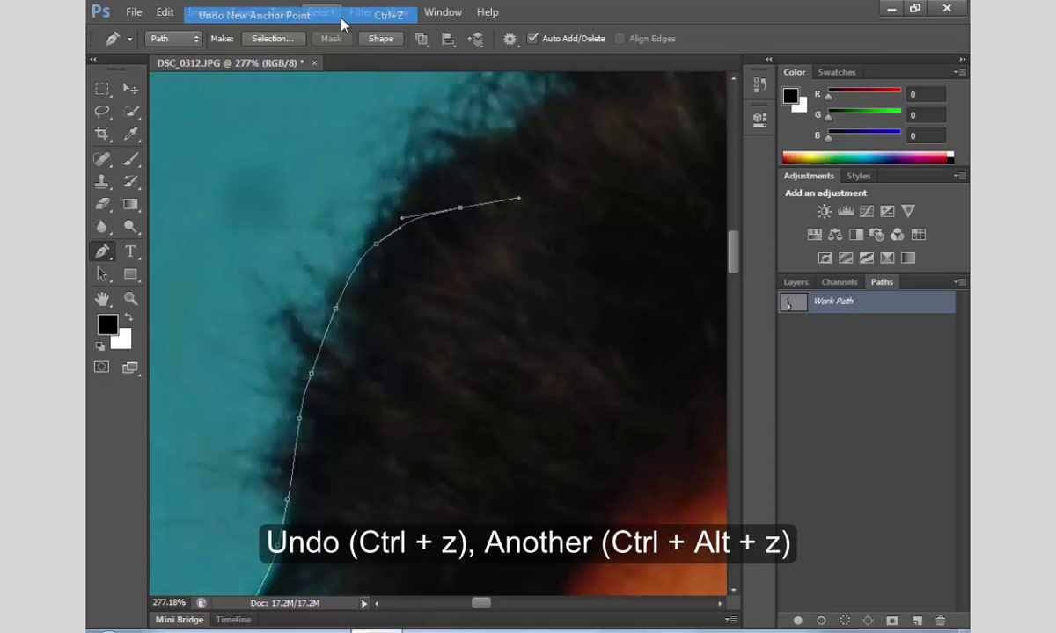
pyautogui.click(165, 12)
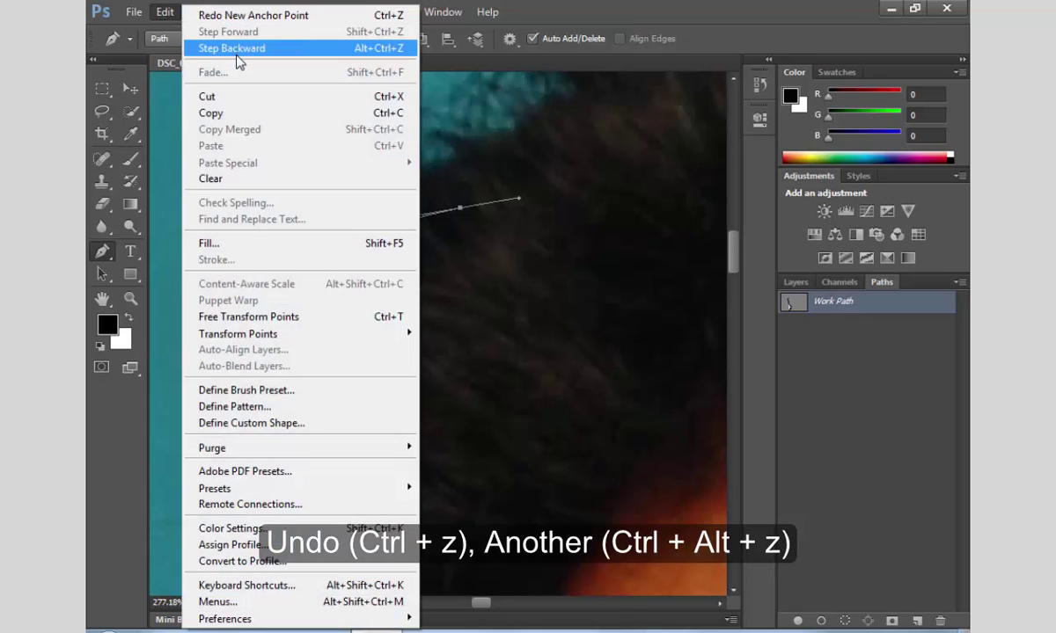
pyautogui.click(370, 49)
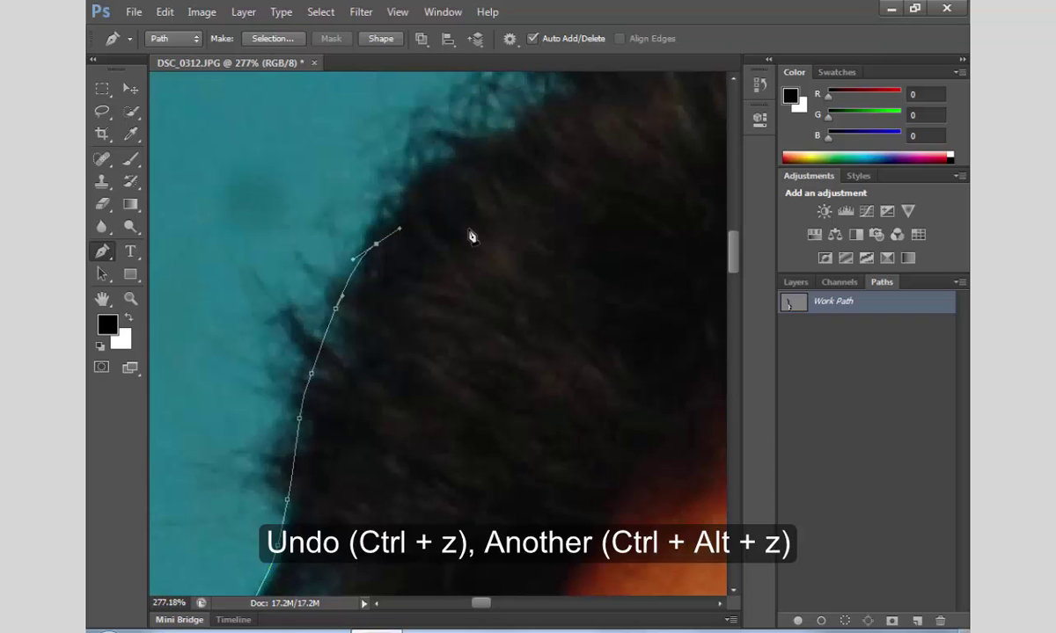
# Step: Remove the last anchor and continue the path over the crown of the head
pyautogui.hotkey('ctrl', 'alt', 'z')
pyautogui.moveTo(436, 255); pyautogui.dragTo(332, 363)
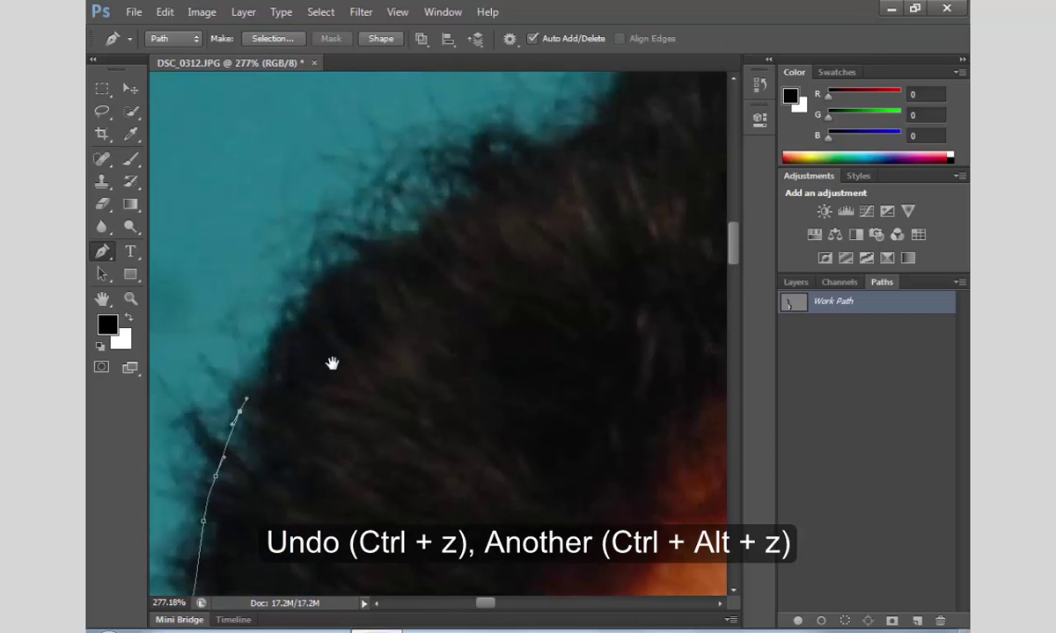
pyautogui.click(275, 313)
pyautogui.moveTo(295, 288); pyautogui.dragTo(346, 259)
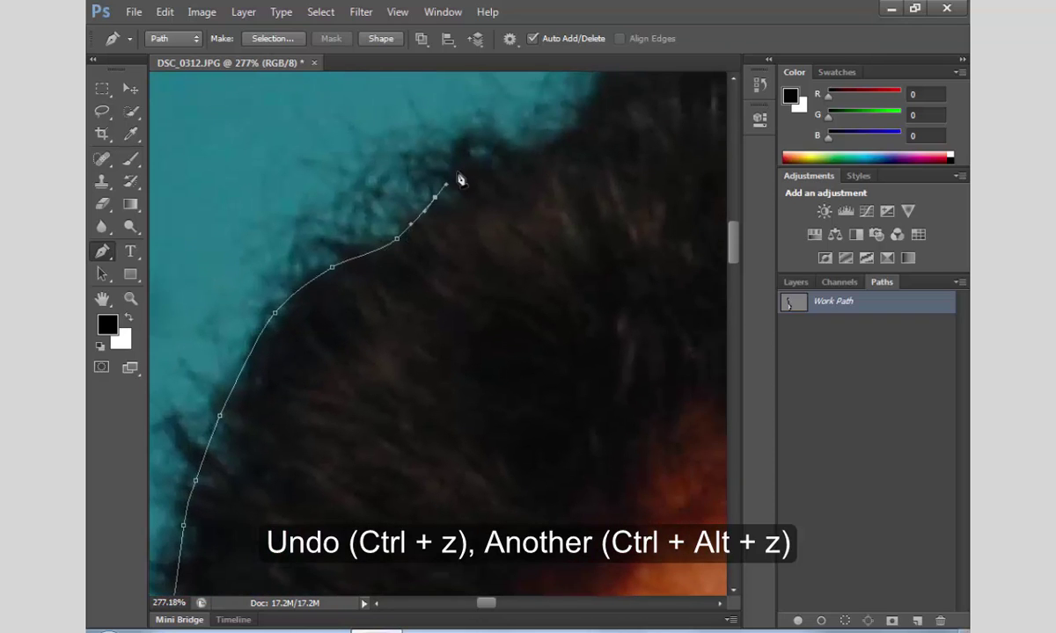
pyautogui.moveTo(462, 176); pyautogui.dragTo(303, 405)
pyautogui.moveTo(389, 295); pyautogui.dragTo(424, 309)
pyautogui.moveTo(506, 278)
pyautogui.mouseDown()
pyautogui.moveTo(531, 273)
pyautogui.moveTo(431, 304)
pyautogui.moveTo(664, 265)
pyautogui.moveTo(313, 313)
pyautogui.mouseUp()
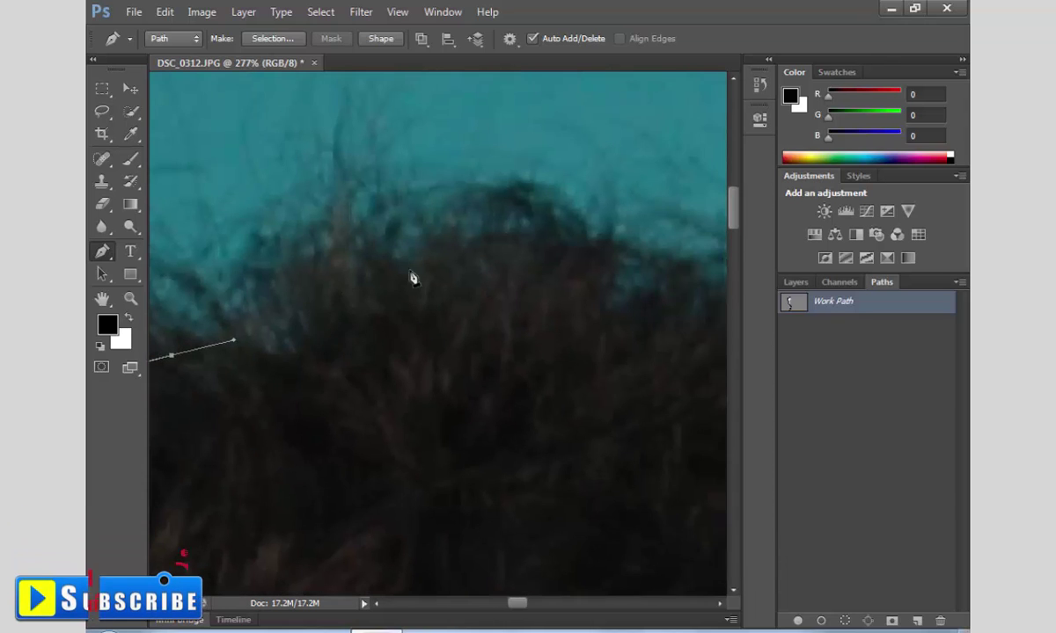
pyautogui.click(506, 254)
pyautogui.click(559, 257)
pyautogui.click(608, 259)
# Step: Trace the path down the far side of the hair toward the ear
pyautogui.moveTo(693, 281); pyautogui.dragTo(360, 258)
pyautogui.click(501, 276)
pyautogui.click(566, 276)
pyautogui.moveTo(672, 322); pyautogui.dragTo(412, 224)
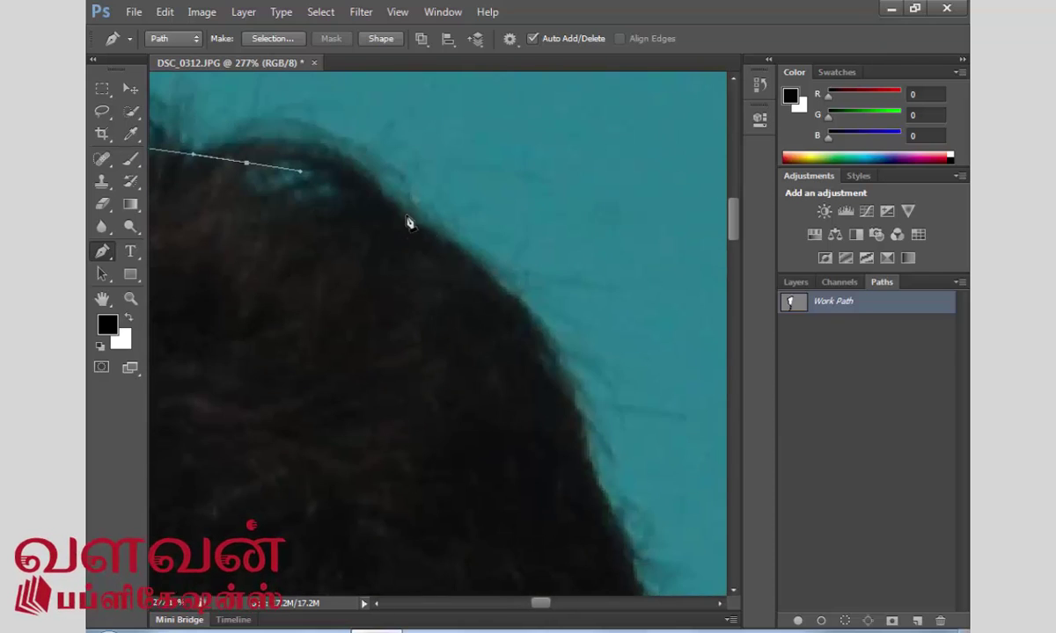
pyautogui.click(483, 330)
pyautogui.moveTo(549, 358); pyautogui.dragTo(526, 212)
pyautogui.click(570, 361)
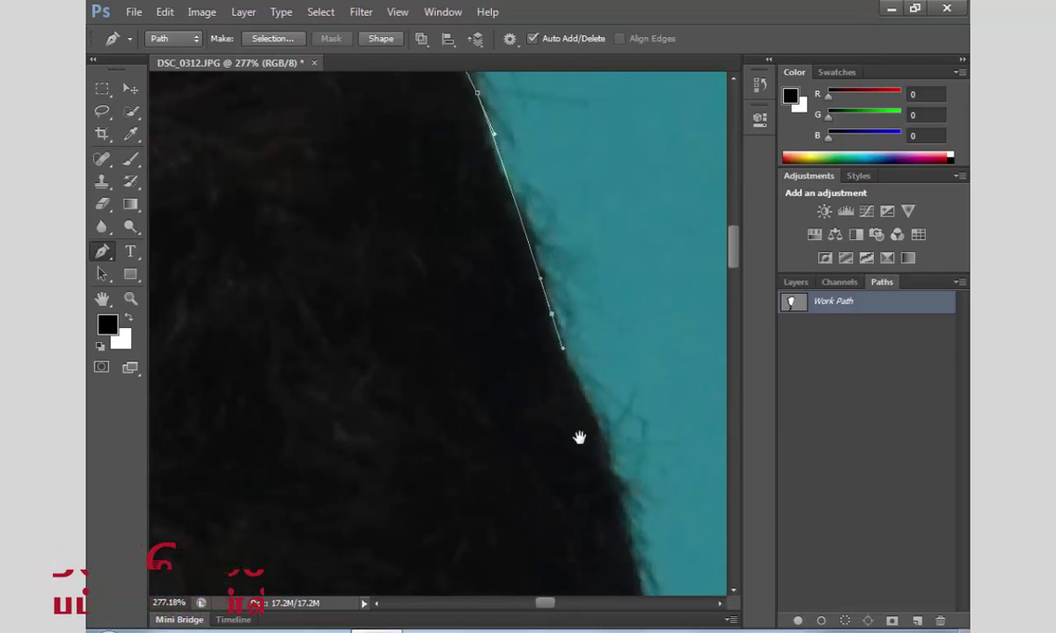
pyautogui.moveTo(552, 306); pyautogui.dragTo(604, 306)
pyautogui.click(628, 402)
pyautogui.moveTo(627, 453); pyautogui.dragTo(620, 342)
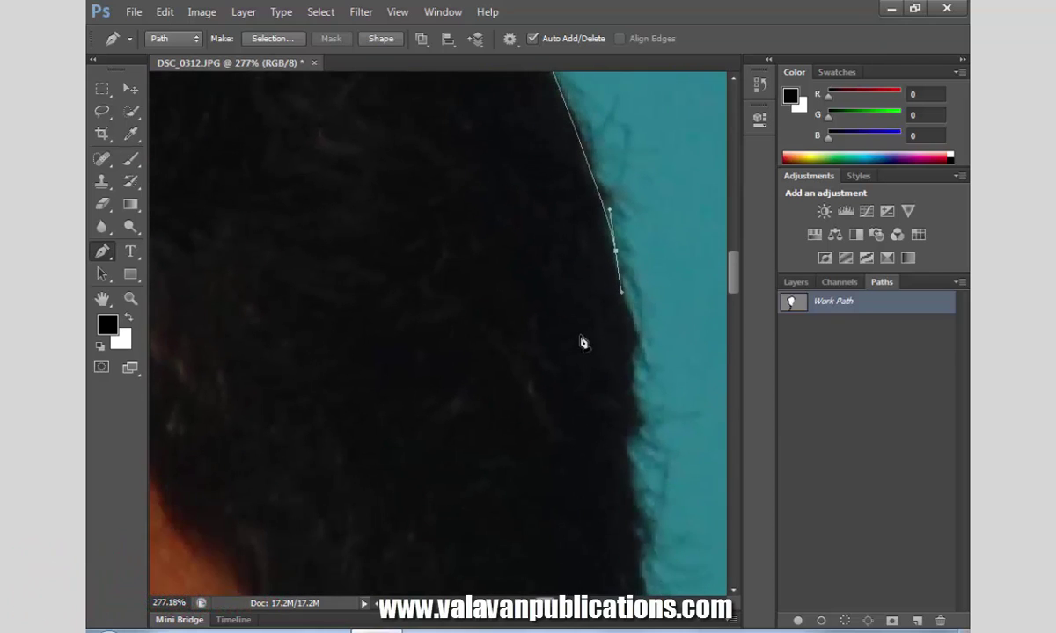
pyautogui.hotkey('ctrl', '1')
# Step: Zoom in and trace the path down the ear and neck to the shirt
pyautogui.scroll(-4, 556, 342)
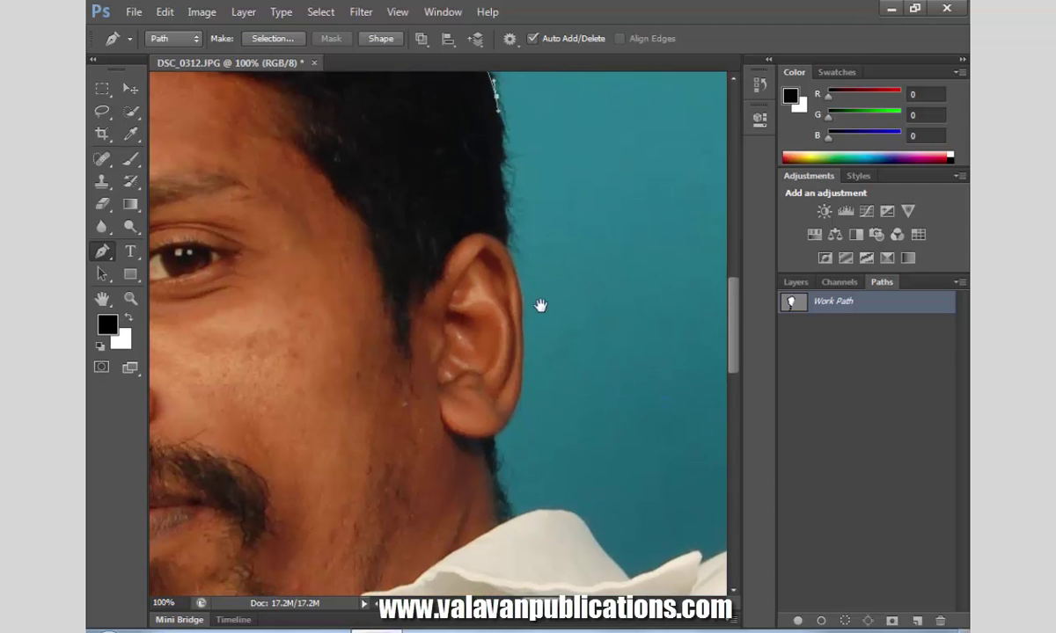
pyautogui.scroll(-1, 524, 247)
pyautogui.moveTo(519, 195); pyautogui.dragTo(521, 208)
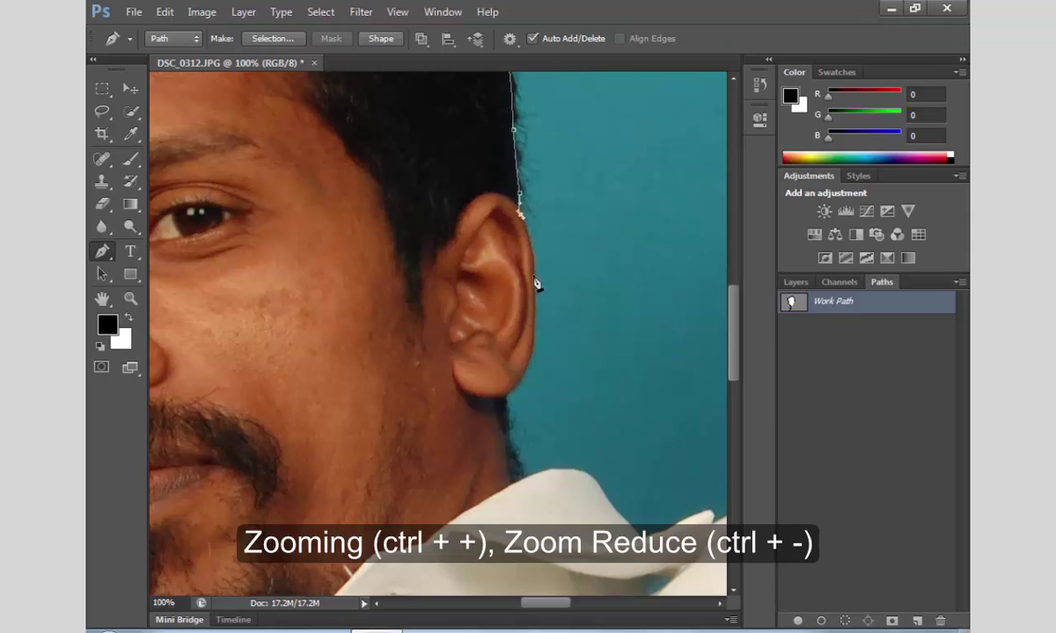
pyautogui.hotkey('ctrl', '+')
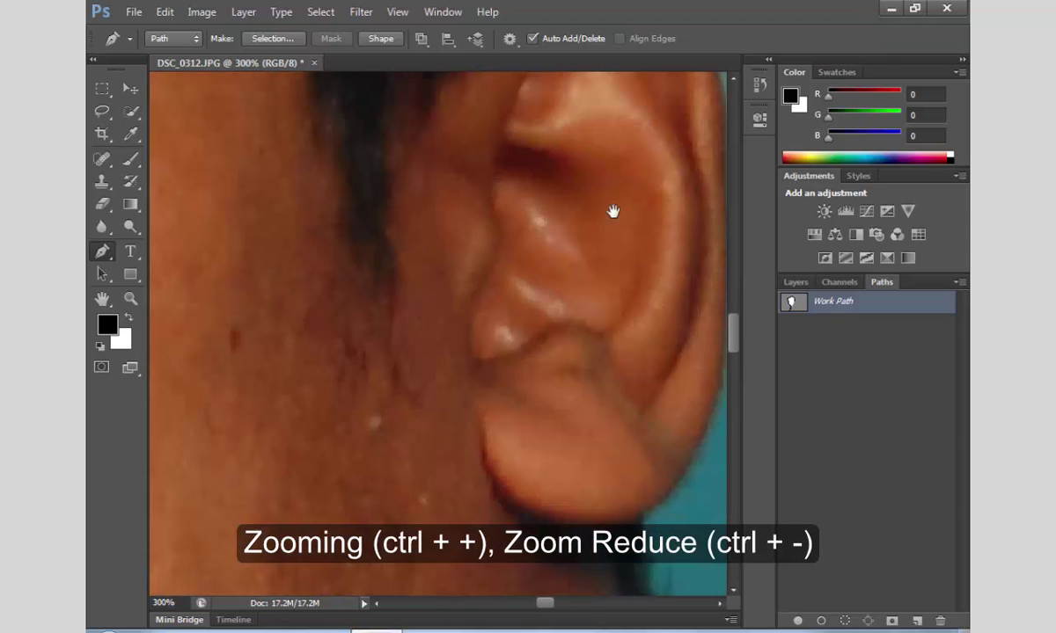
pyautogui.moveTo(614, 211)
pyautogui.mouseDown()
pyautogui.moveTo(372, 506)
pyautogui.moveTo(557, 256)
pyautogui.moveTo(560, 315)
pyautogui.mouseUp()
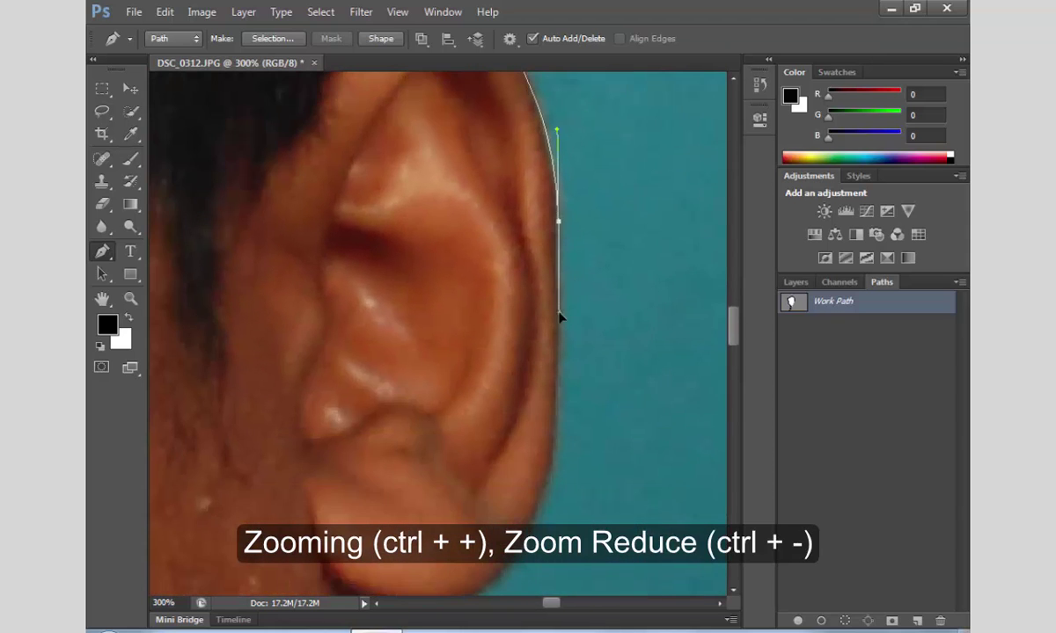
pyautogui.moveTo(553, 446); pyautogui.dragTo(614, 290)
pyautogui.click(538, 309)
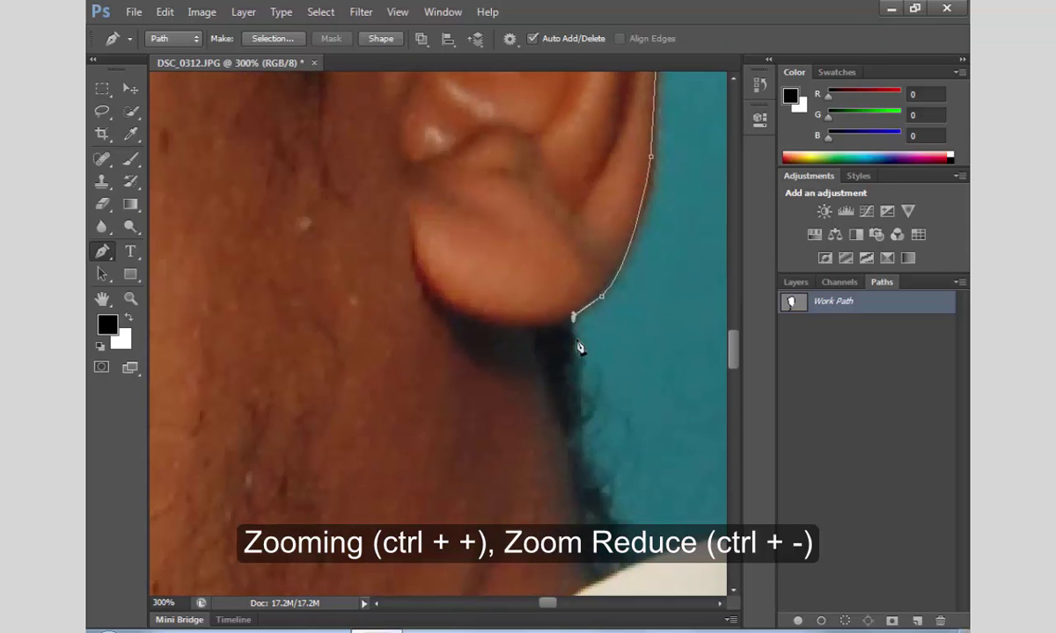
pyautogui.click(539, 413)
pyautogui.moveTo(572, 533); pyautogui.dragTo(502, 202)
pyautogui.click(515, 238)
pyautogui.click(526, 265)
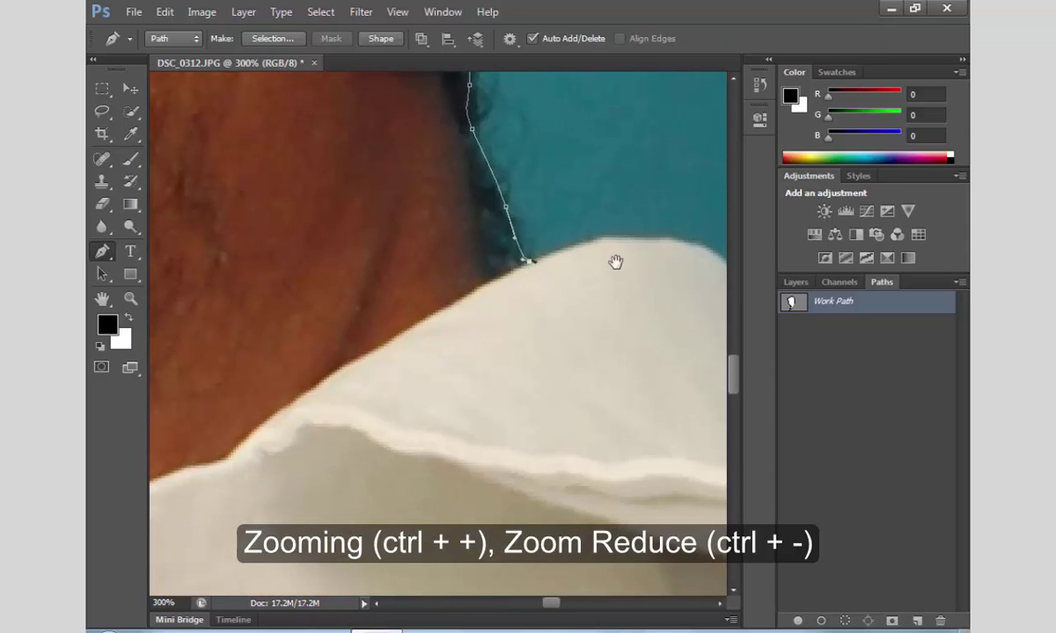
# Step: Continue the path along the shirt top and collar edge past the collar tip
pyautogui.moveTo(615, 261)
pyautogui.mouseDown()
pyautogui.moveTo(379, 283)
pyautogui.moveTo(434, 285)
pyautogui.moveTo(480, 305)
pyautogui.mouseUp()
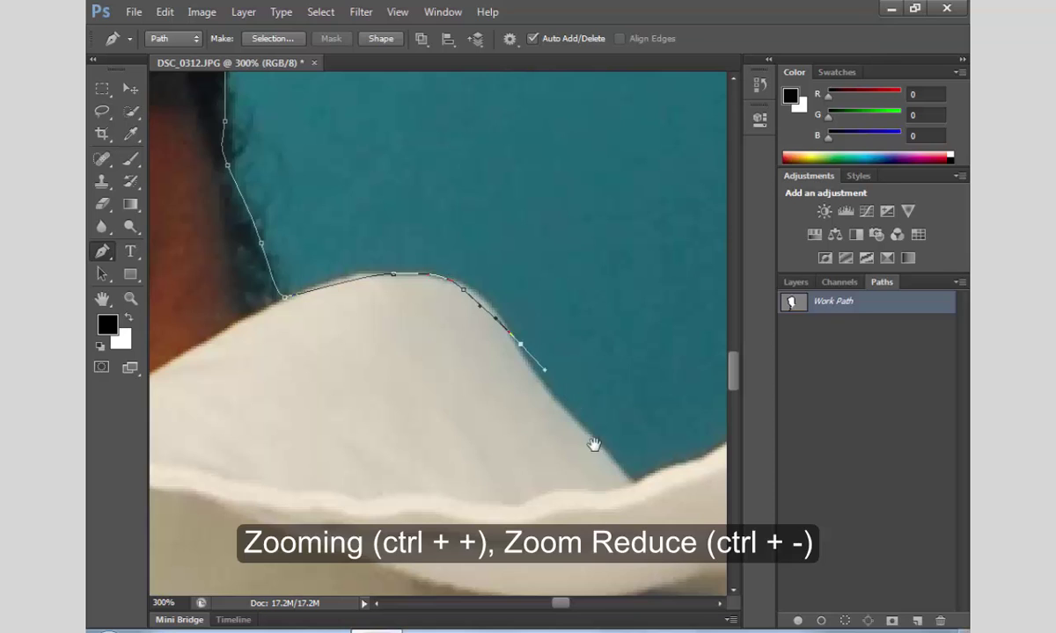
pyautogui.moveTo(594, 444)
pyautogui.mouseDown()
pyautogui.moveTo(278, 212)
pyautogui.moveTo(382, 234)
pyautogui.mouseUp()
pyautogui.click(383, 235)
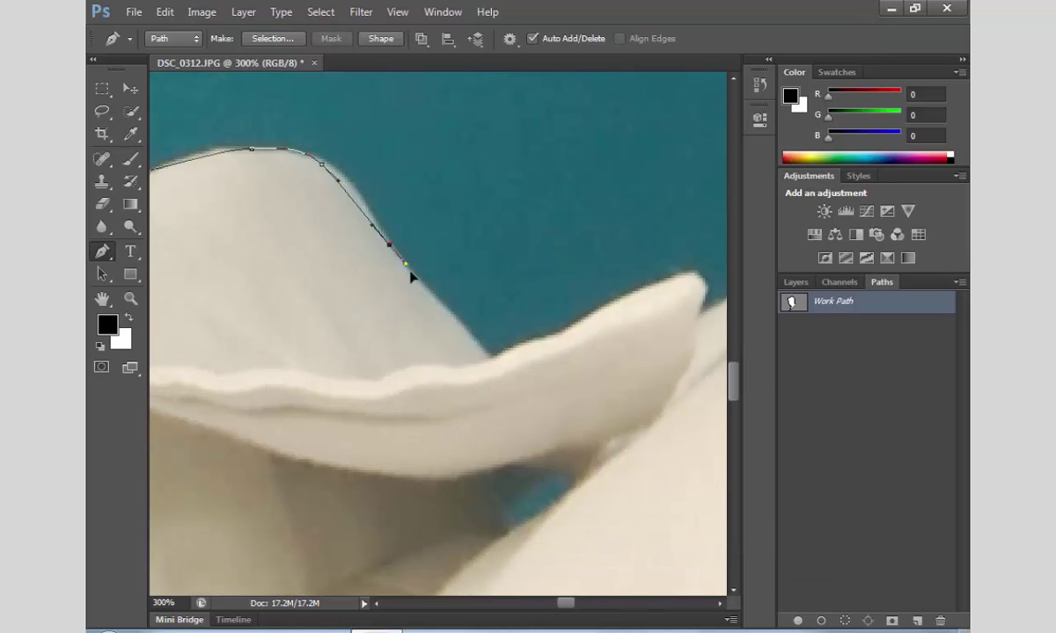
pyautogui.click(469, 324)
pyautogui.click(487, 355)
pyautogui.moveTo(570, 342)
pyautogui.mouseDown()
pyautogui.moveTo(447, 363)
pyautogui.moveTo(452, 353)
pyautogui.mouseUp()
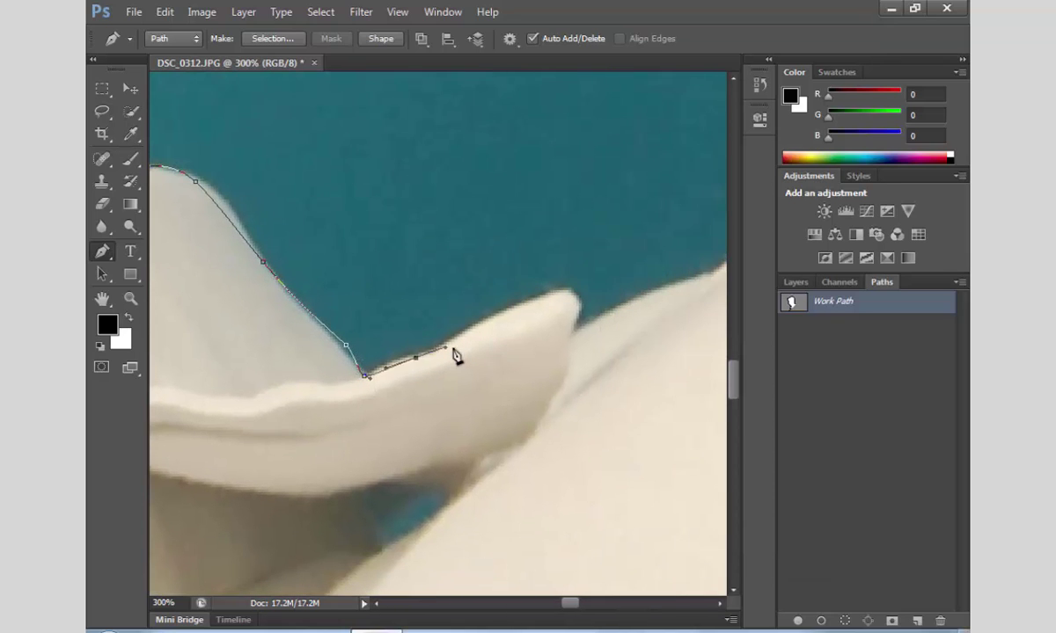
pyautogui.click(488, 325)
pyautogui.click(571, 293)
pyautogui.moveTo(583, 287); pyautogui.dragTo(464, 308)
pyautogui.click(457, 351)
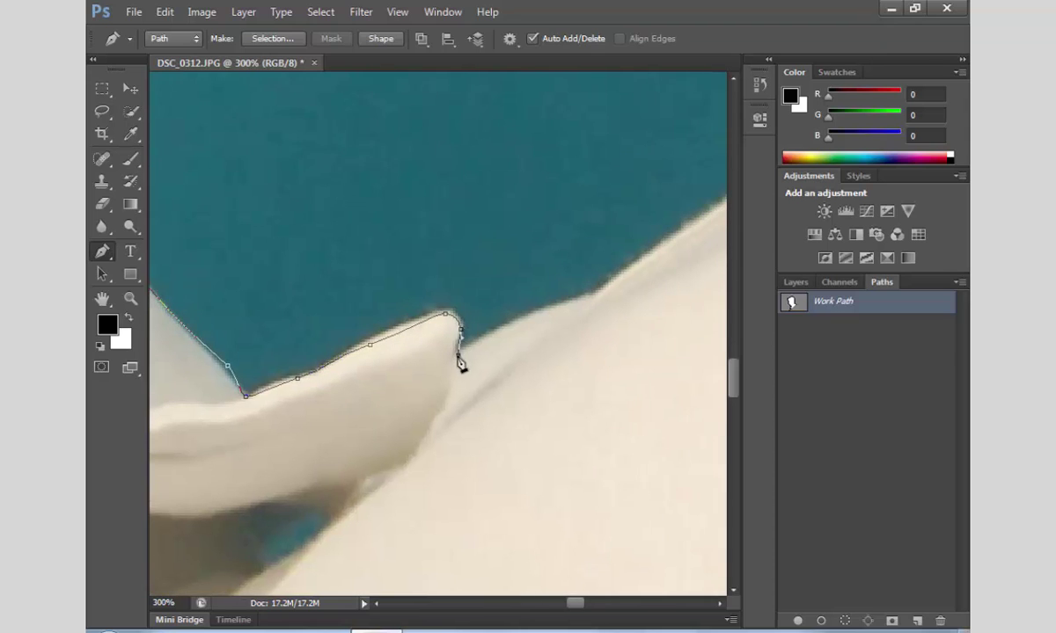
# Step: Follow the shoulder edge beyond the collar with curved anchors
pyautogui.moveTo(587, 297)
pyautogui.mouseDown()
pyautogui.moveTo(359, 378)
pyautogui.moveTo(393, 335)
pyautogui.mouseUp()
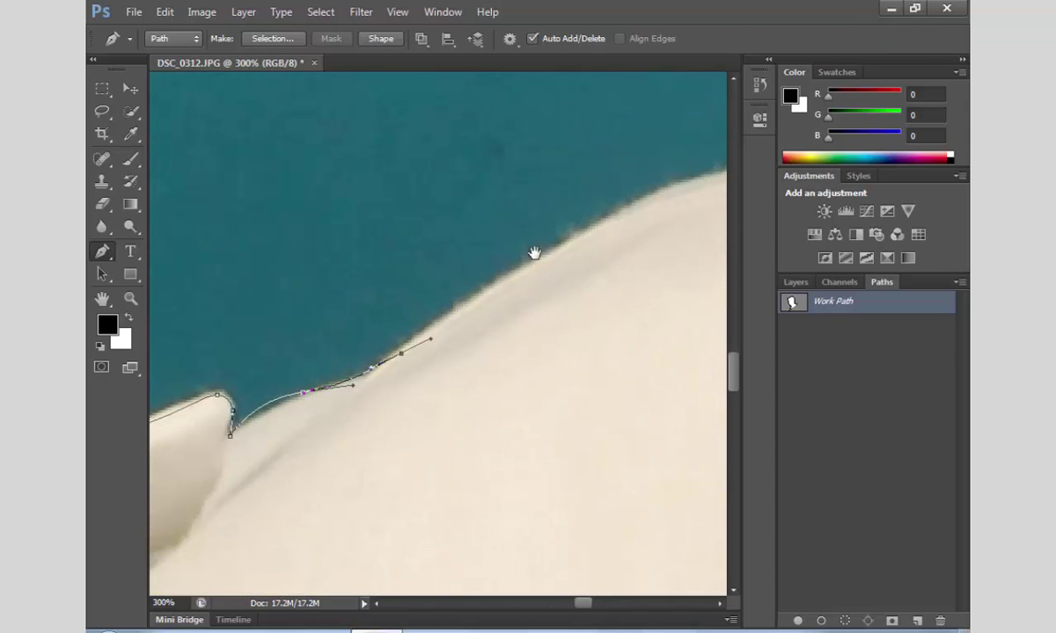
pyautogui.moveTo(506, 223)
pyautogui.mouseDown()
pyautogui.moveTo(364, 302)
pyautogui.moveTo(485, 276)
pyautogui.mouseUp()
pyautogui.moveTo(593, 260); pyautogui.dragTo(283, 322)
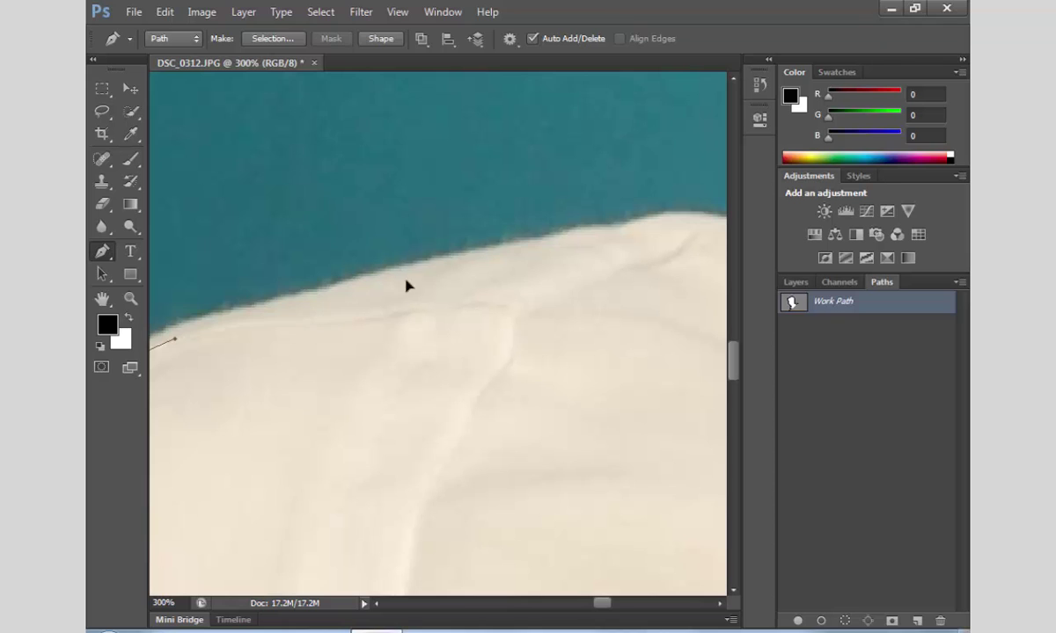
pyautogui.moveTo(344, 278); pyautogui.dragTo(448, 260)
pyautogui.moveTo(543, 266); pyautogui.dragTo(446, 306)
pyautogui.moveTo(537, 267); pyautogui.dragTo(568, 237)
pyautogui.moveTo(545, 268)
pyautogui.mouseDown()
pyautogui.moveTo(365, 281)
pyautogui.moveTo(420, 259)
pyautogui.mouseUp()
pyautogui.moveTo(674, 352)
pyautogui.mouseDown()
pyautogui.moveTo(486, 293)
pyautogui.moveTo(523, 295)
pyautogui.mouseUp()
# Step: Continue the path down the shoulder slope
pyautogui.moveTo(606, 337); pyautogui.dragTo(308, 187)
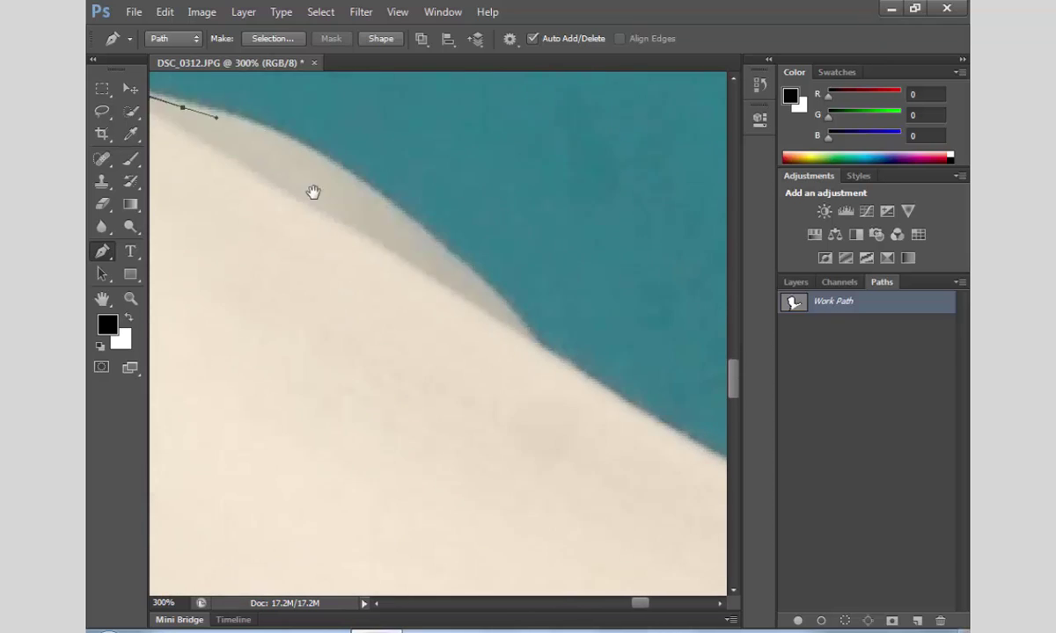
pyautogui.moveTo(401, 203); pyautogui.dragTo(514, 296)
pyautogui.moveTo(483, 334); pyautogui.dragTo(417, 260)
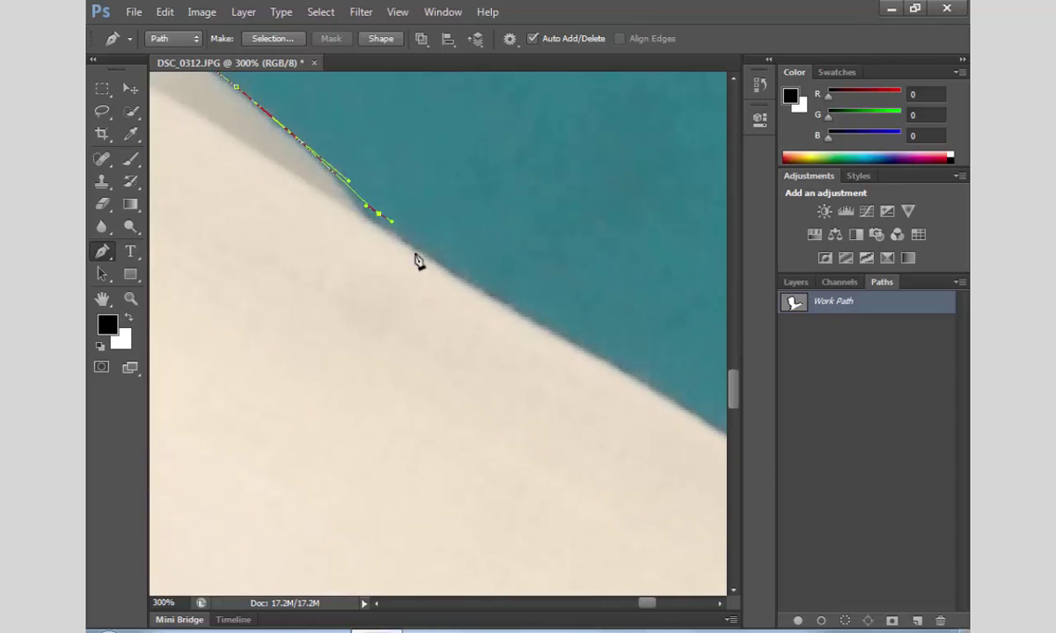
pyautogui.moveTo(465, 292); pyautogui.dragTo(549, 347)
pyautogui.moveTo(662, 436)
pyautogui.mouseDown()
pyautogui.moveTo(490, 298)
pyautogui.moveTo(531, 301)
pyautogui.moveTo(596, 344)
pyautogui.moveTo(485, 285)
pyautogui.mouseUp()
pyautogui.click(518, 288)
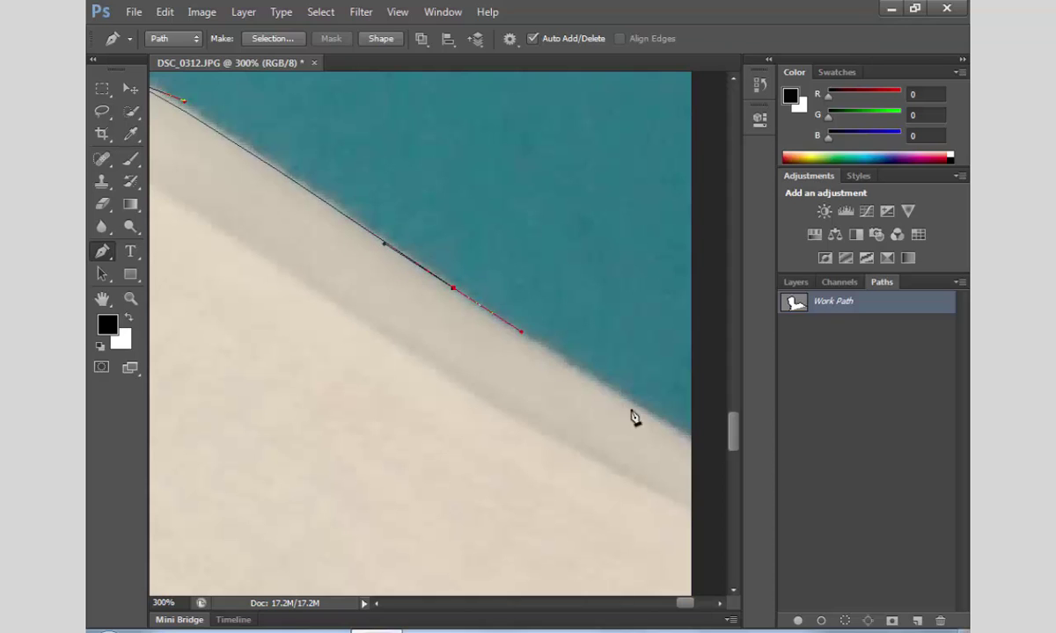
# Step: Fit the photo on screen and close the path along the photo's bottom edge
pyautogui.press('z')
pyautogui.rightClick(627, 416)
pyautogui.click(660, 417)
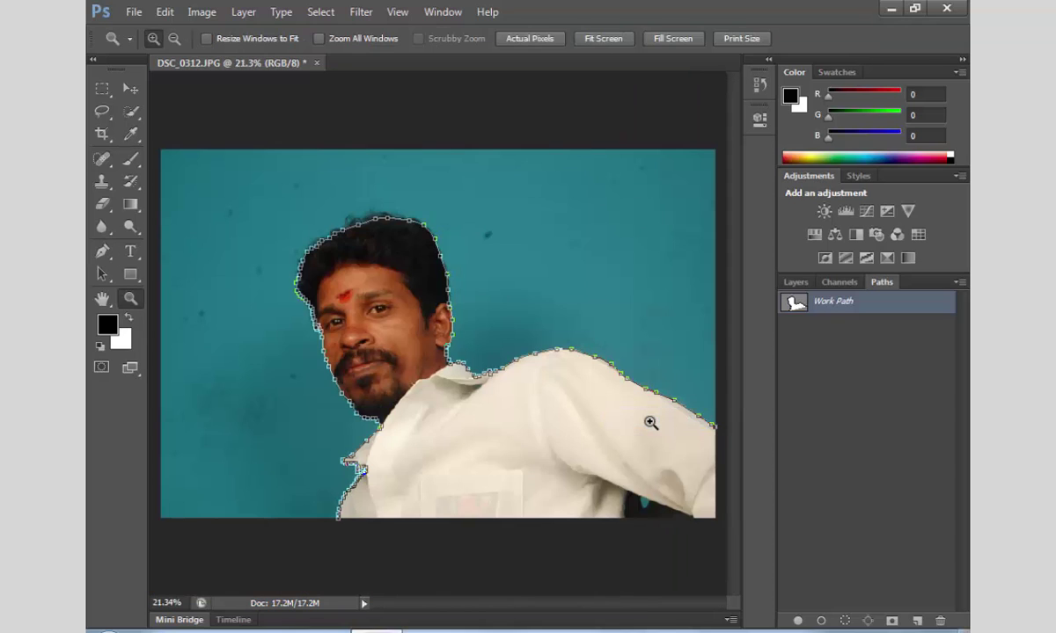
pyautogui.press('p')
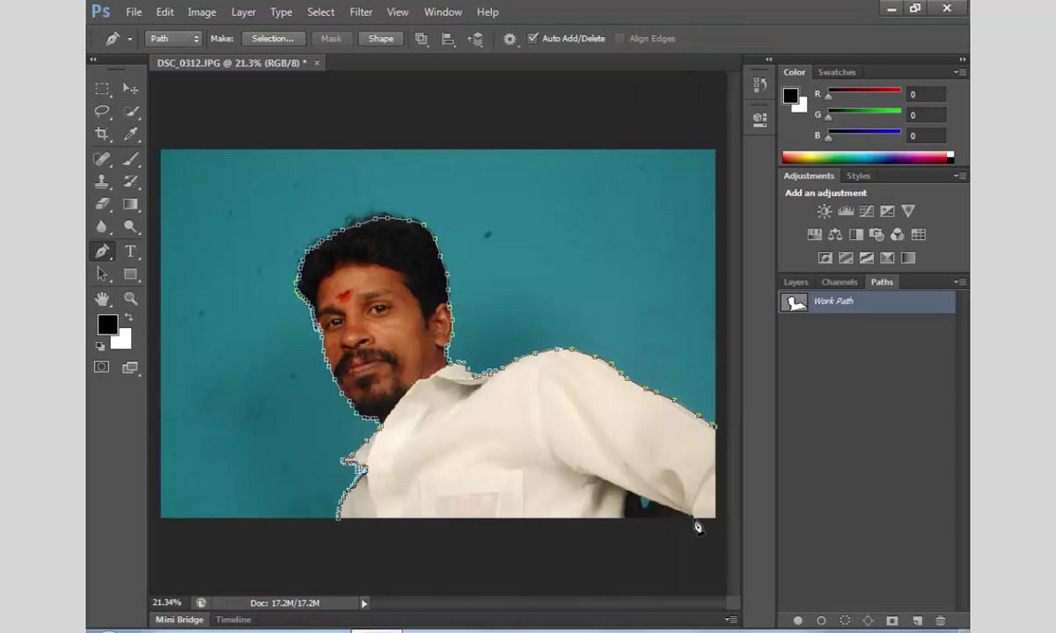
pyautogui.click(716, 520)
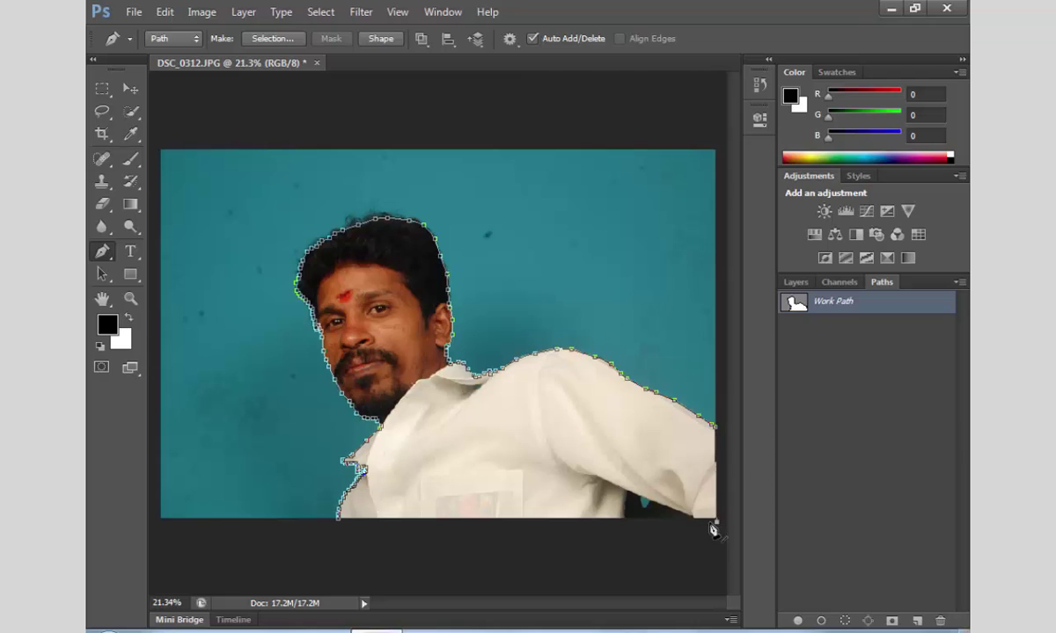
pyautogui.click(341, 524)
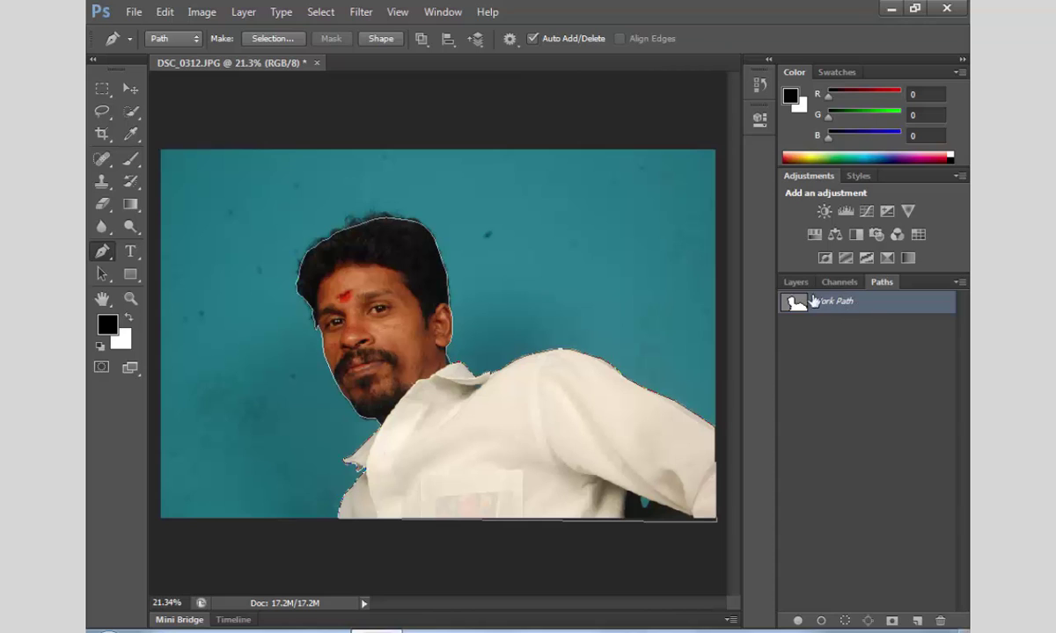
# Step: Load the closed Work Path as a selection around the man
pyautogui.hotkey('ctrl', 'Return')
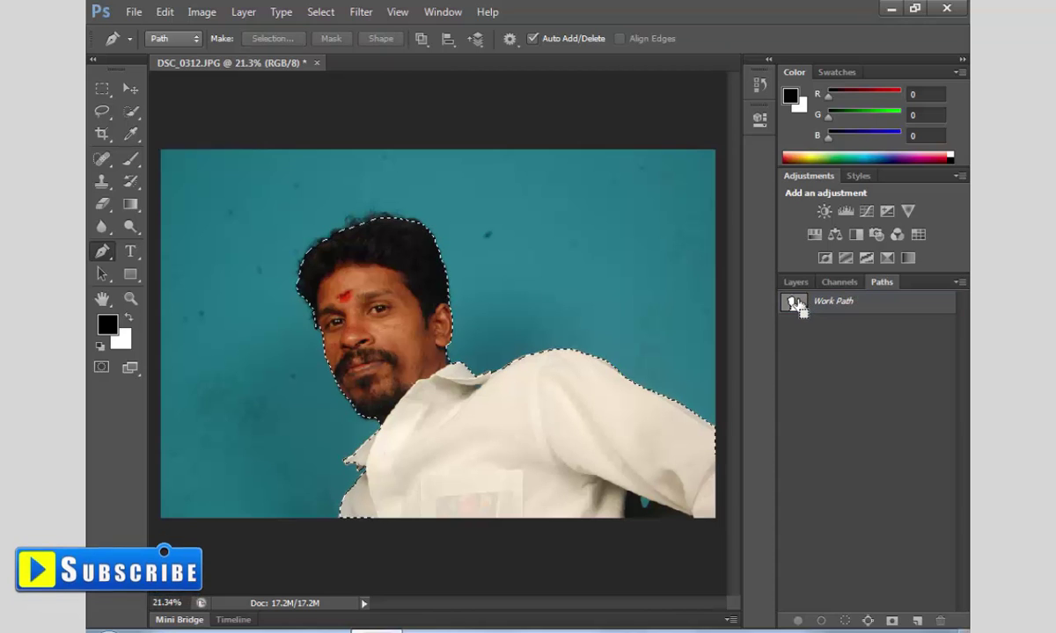
pyautogui.hotkey('ctrl', 'd')
pyautogui.click(836, 303)
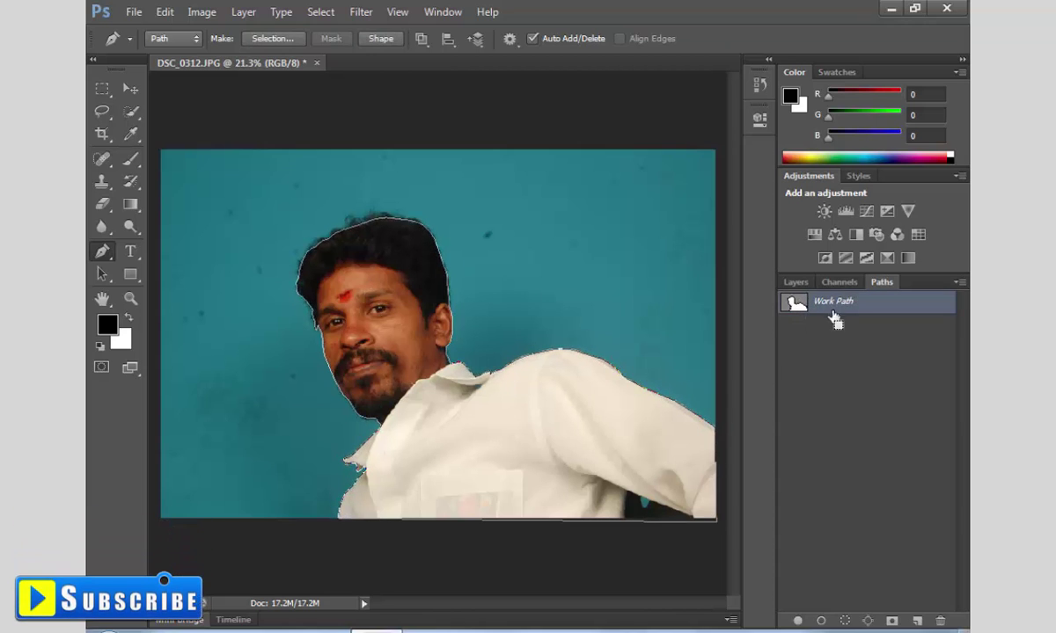
pyautogui.hotkey('ctrl', 'Return')
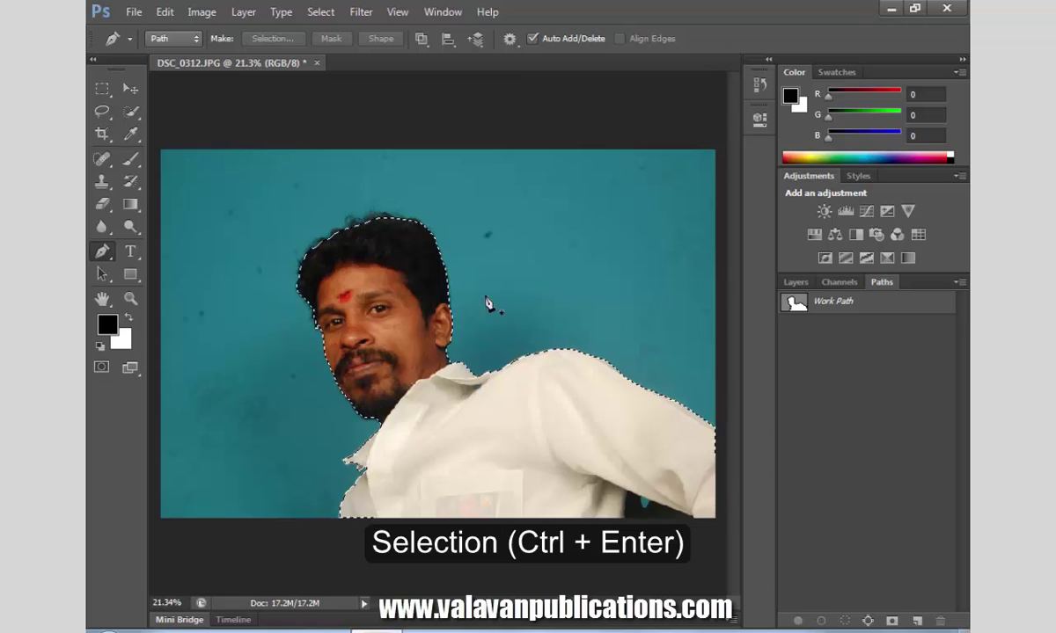
pyautogui.click(849, 306)
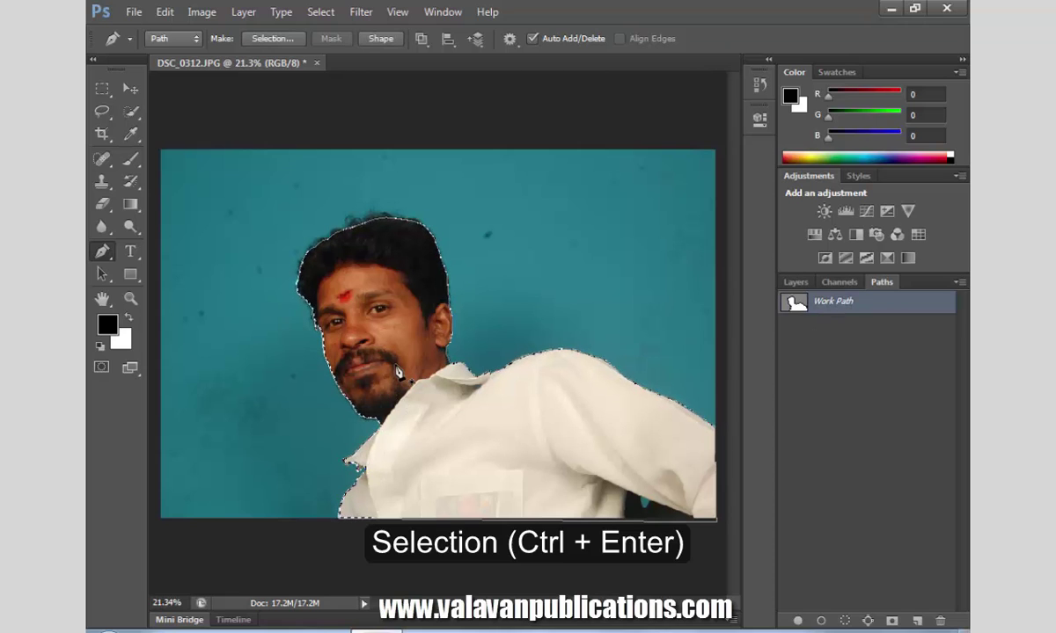
# Step: Deselect, then save the Work Path as Path 1 via the Paths panel menu
pyautogui.hotkey('ctrl', 'd')
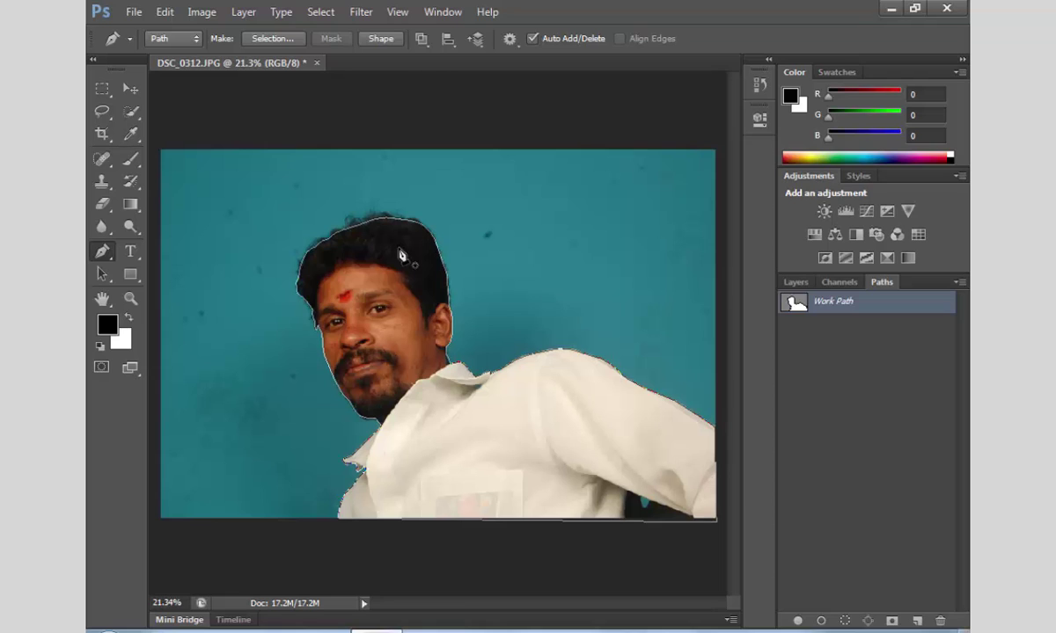
pyautogui.rightClick(890, 305)
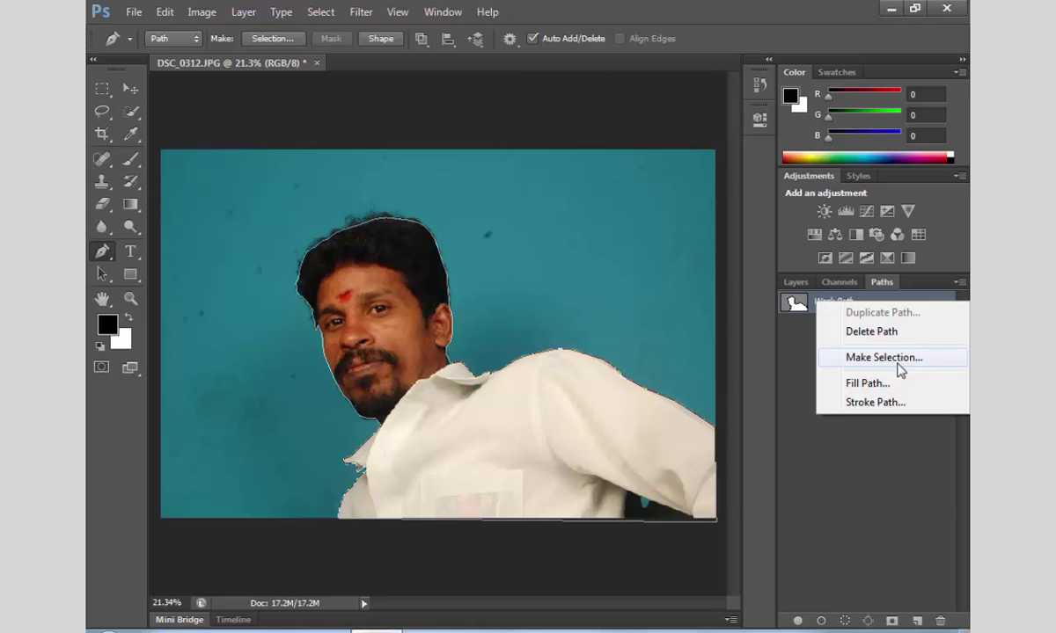
pyautogui.click(876, 462)
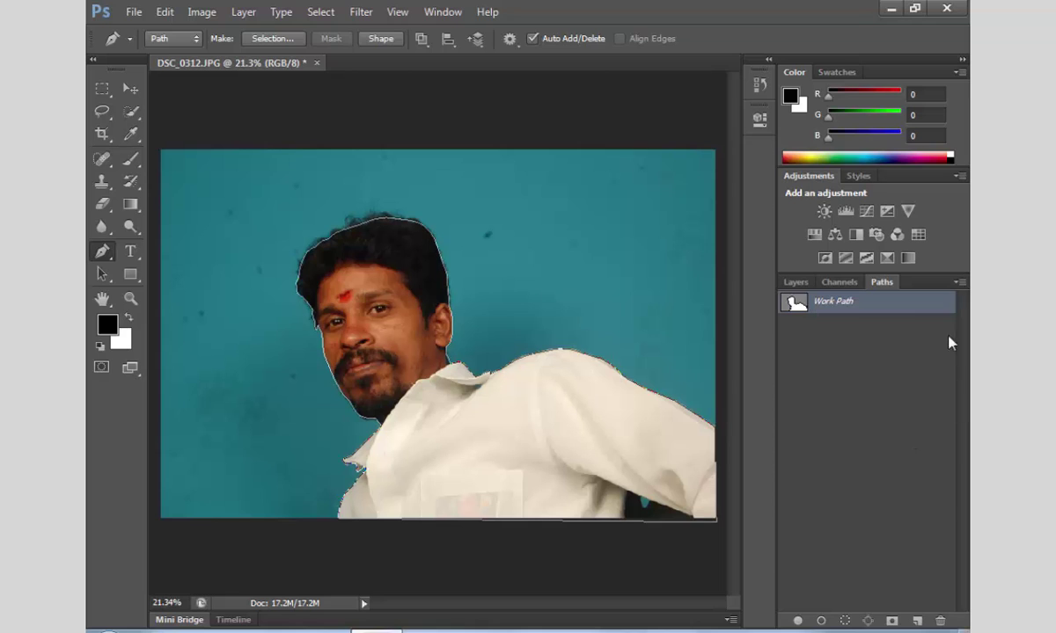
pyautogui.click(962, 285)
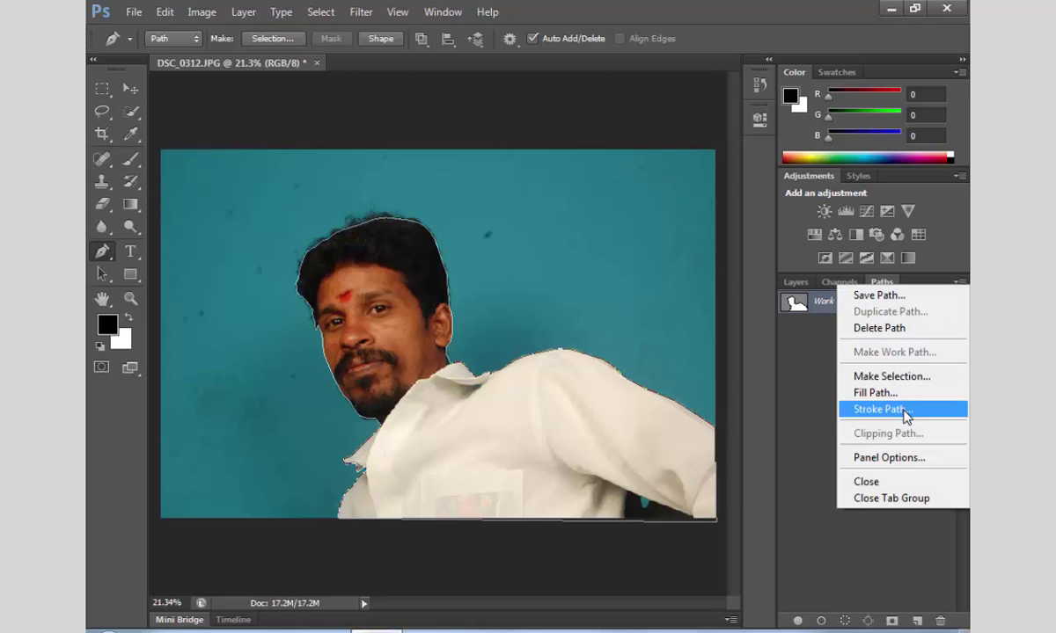
pyautogui.click(884, 296)
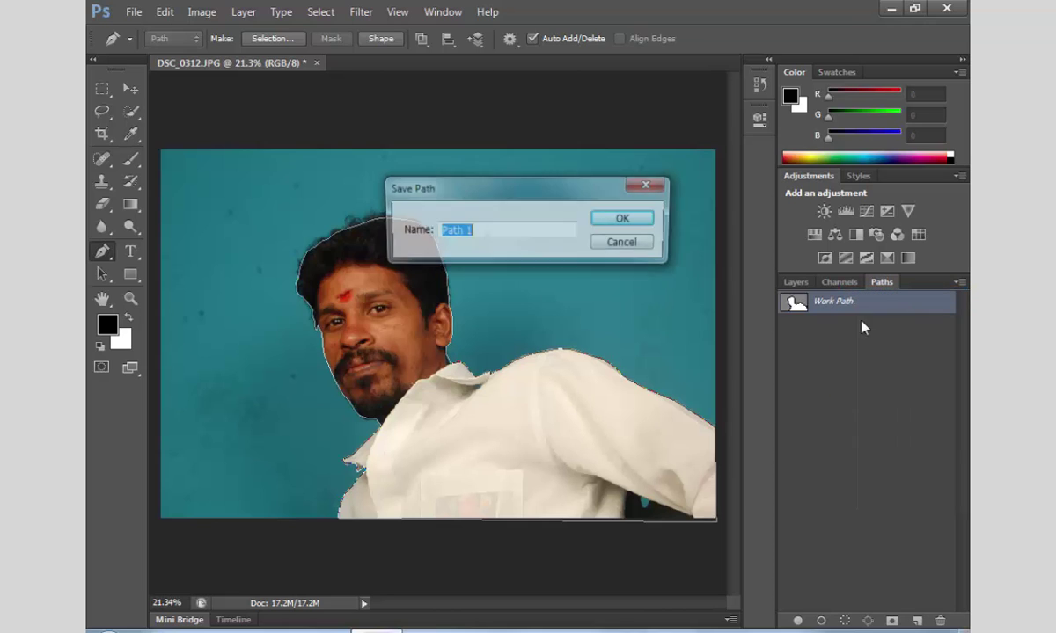
pyautogui.click(639, 223)
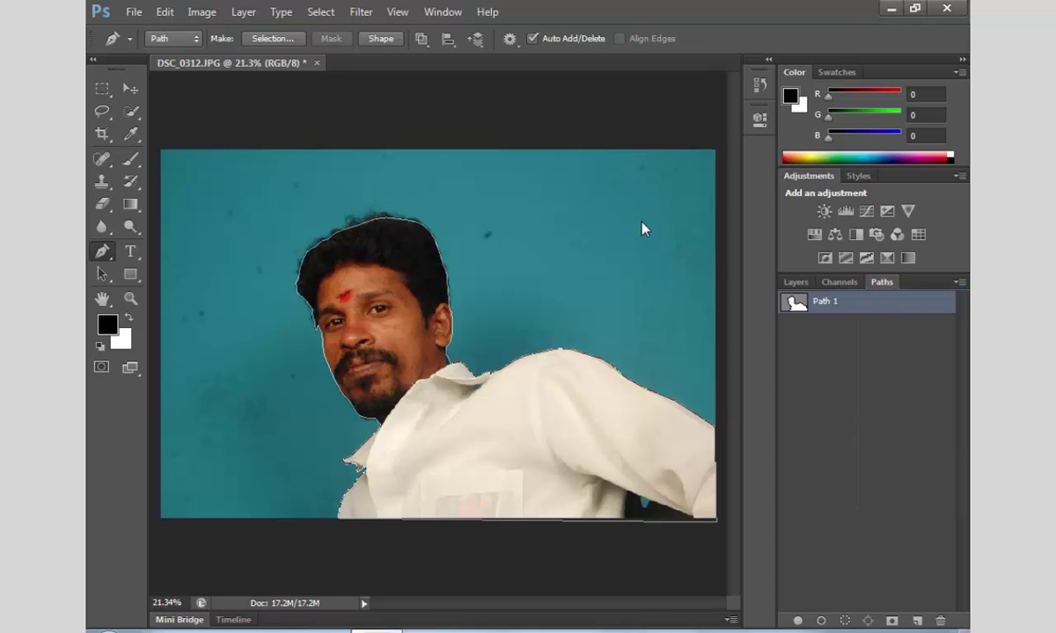
pyautogui.click(961, 283)
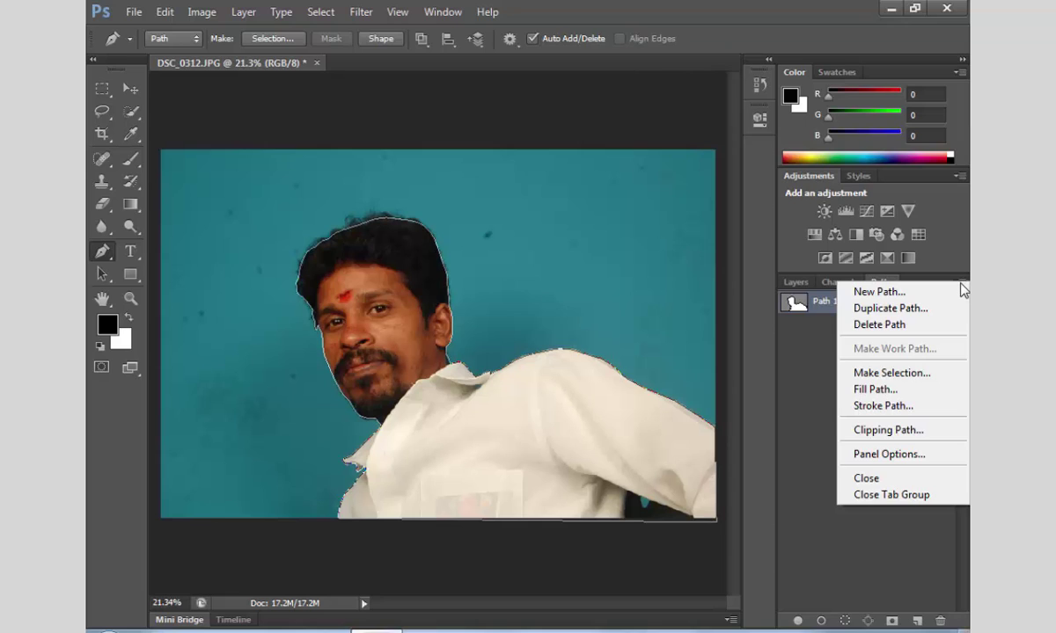
# Step: Close DSC_0312.JPG, saving changes with the default JPEG options
pyautogui.click(858, 478)
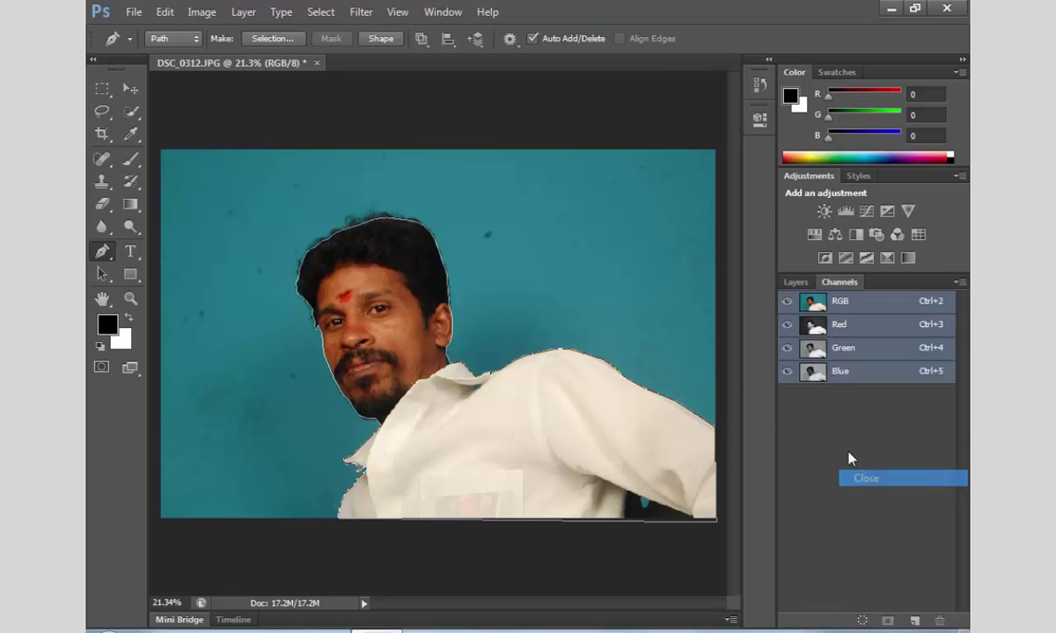
pyautogui.click(959, 282)
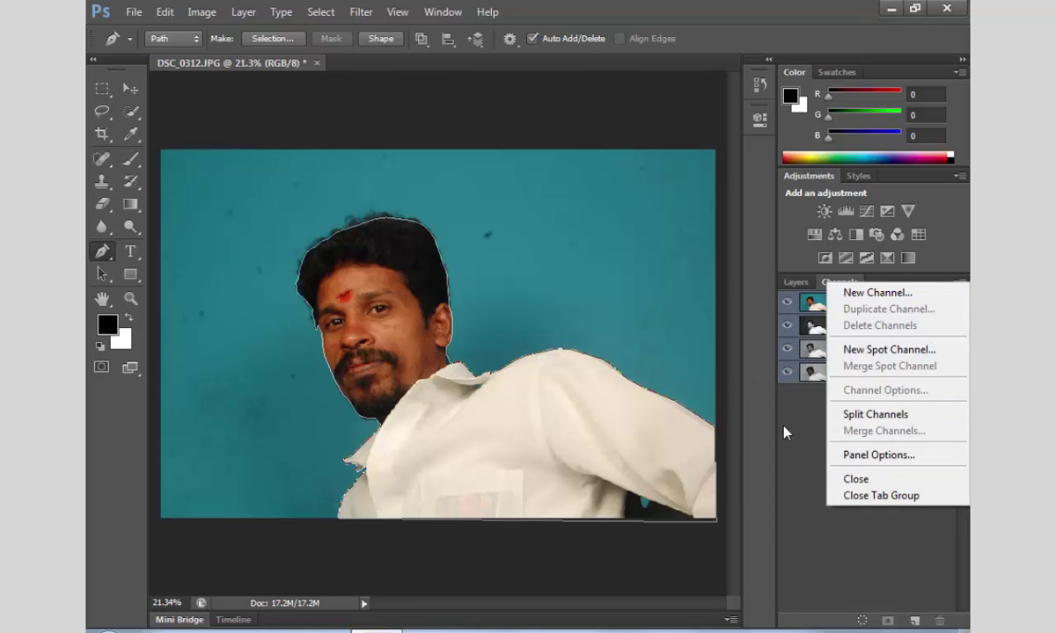
pyautogui.click(729, 368)
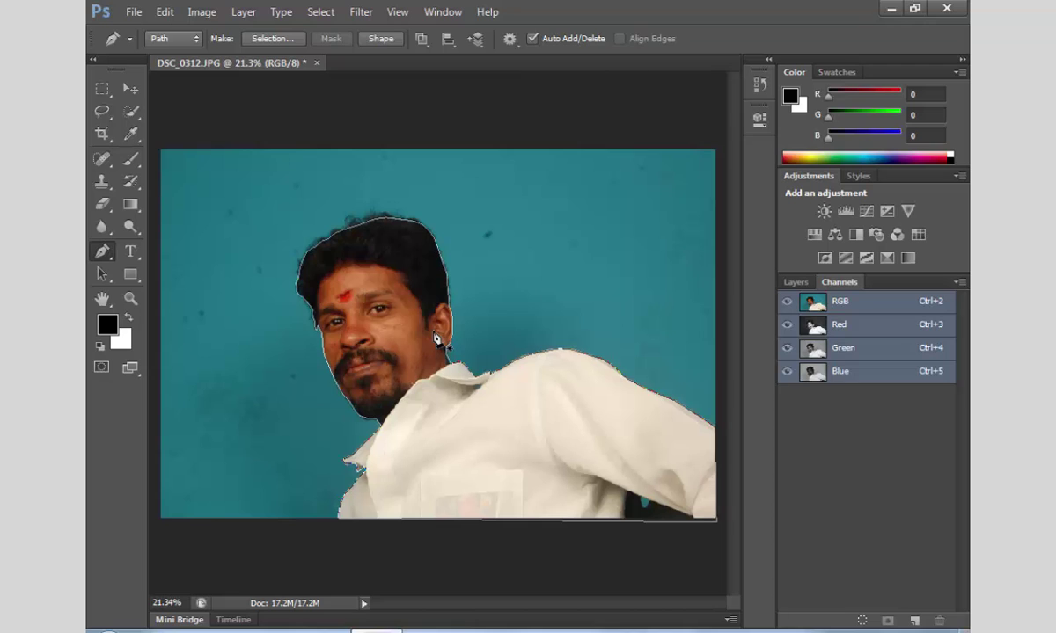
pyautogui.hotkey('ctrl', 'w')
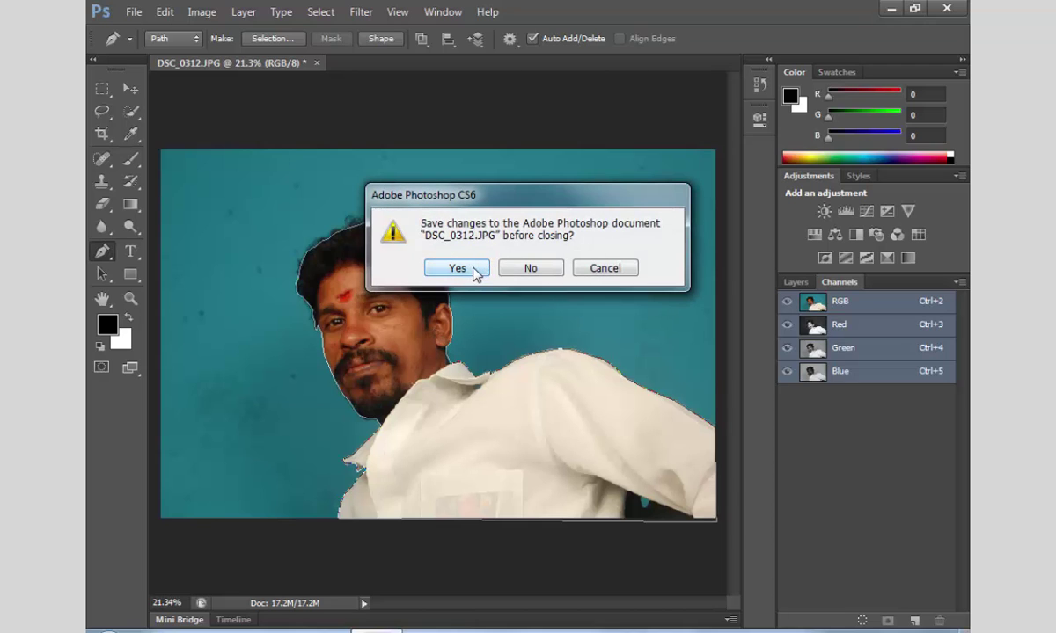
pyautogui.click(473, 267)
pyautogui.click(623, 161)
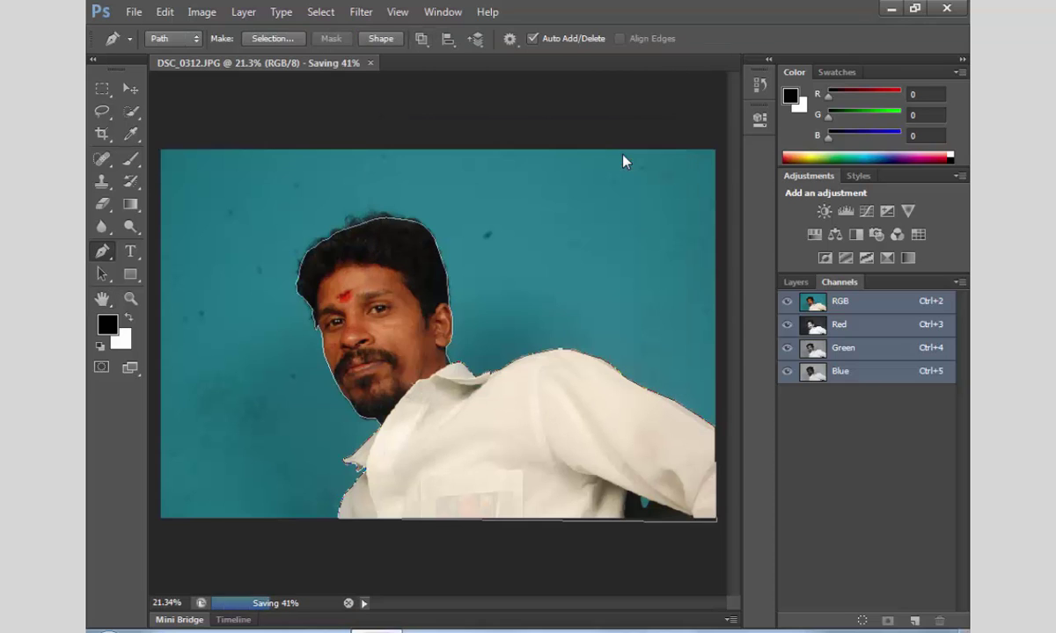
# Step: Reopen DSC_0312.JPG from Open Recent and Ctrl-click Path 1 to load it as a selection
pyautogui.click(133, 13)
pyautogui.moveTo(166, 130)
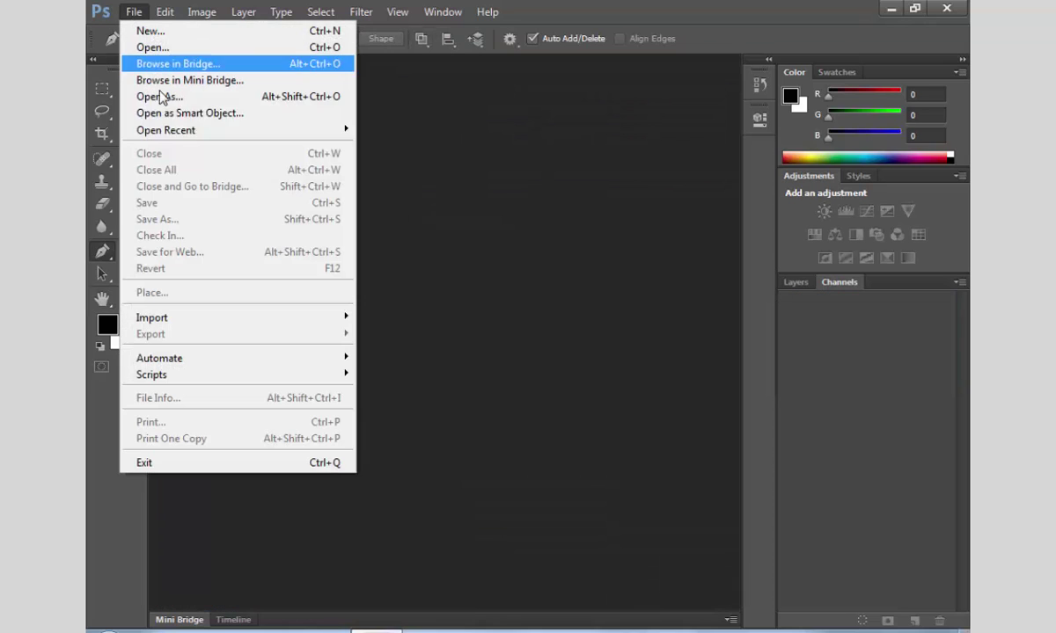
pyautogui.click(400, 130)
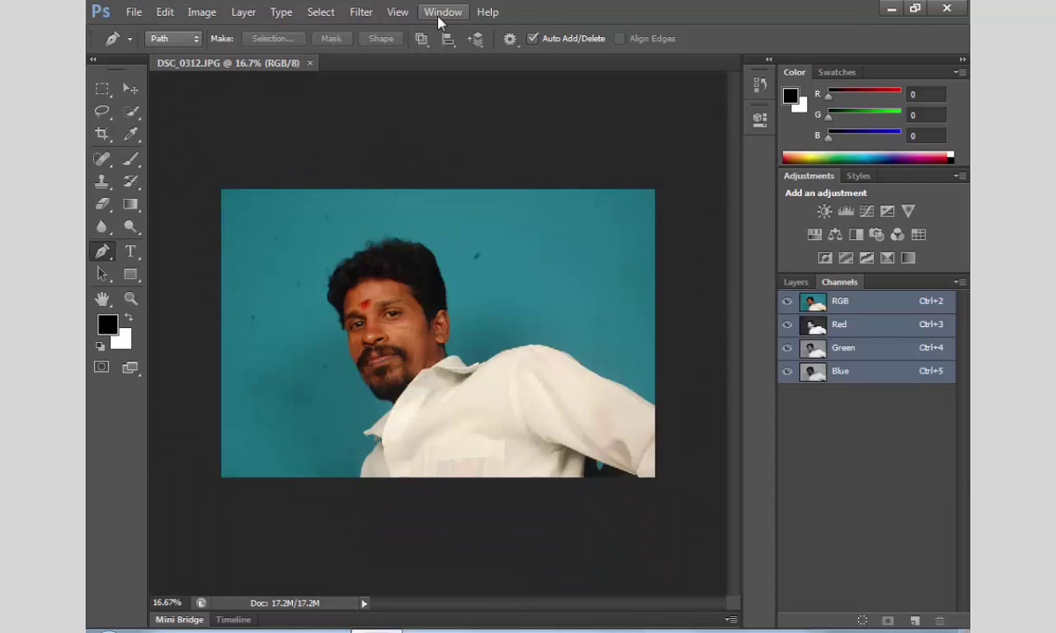
pyautogui.click(441, 12)
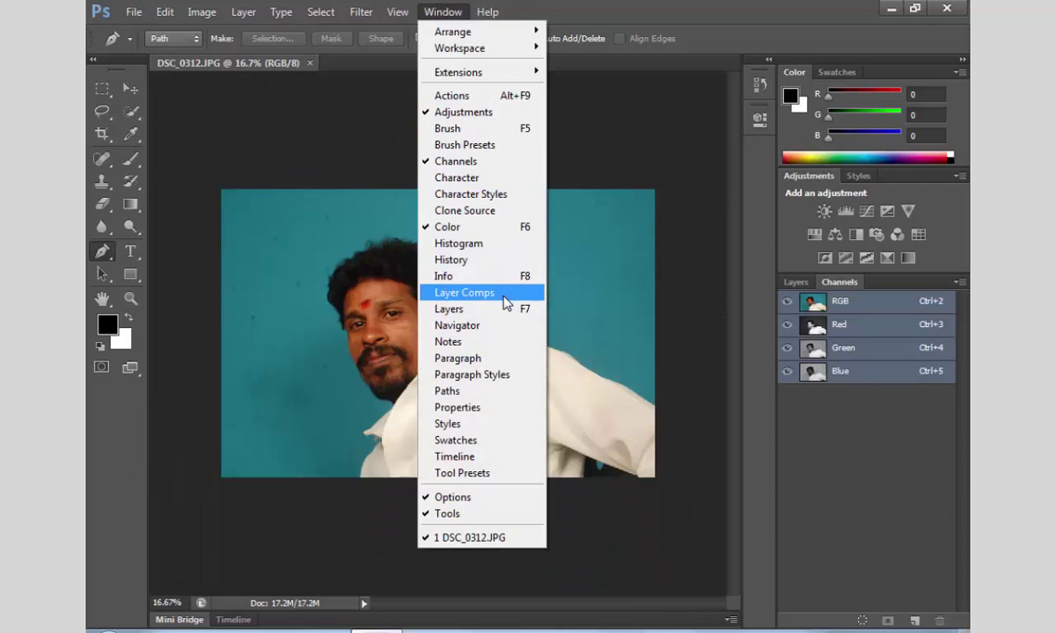
pyautogui.click(501, 390)
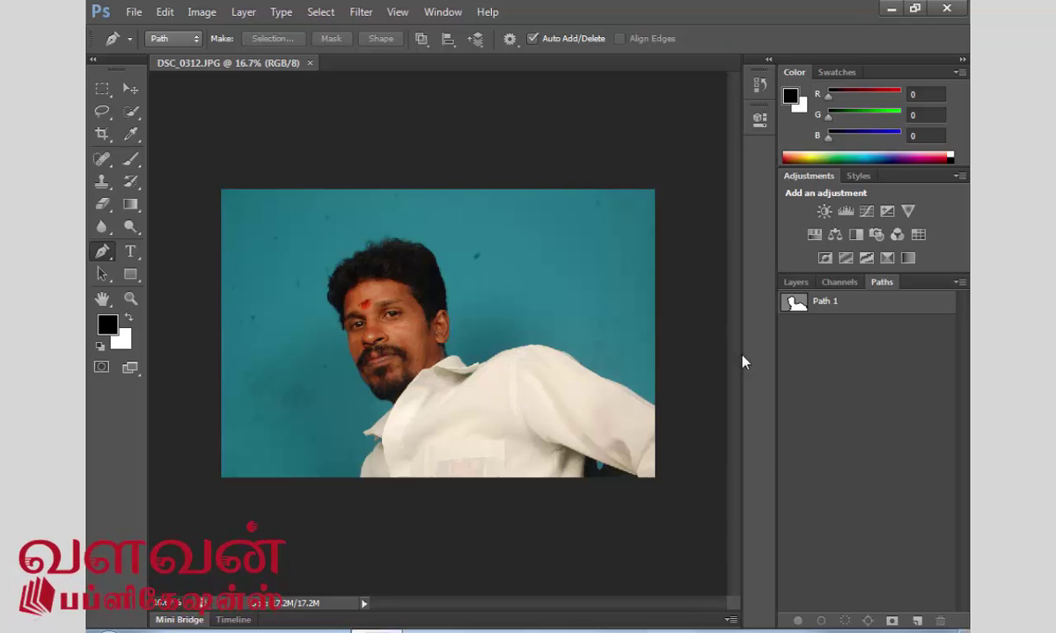
pyautogui.keyDown('ctrl'); pyautogui.click(795, 303); pyautogui.keyUp('ctrl')
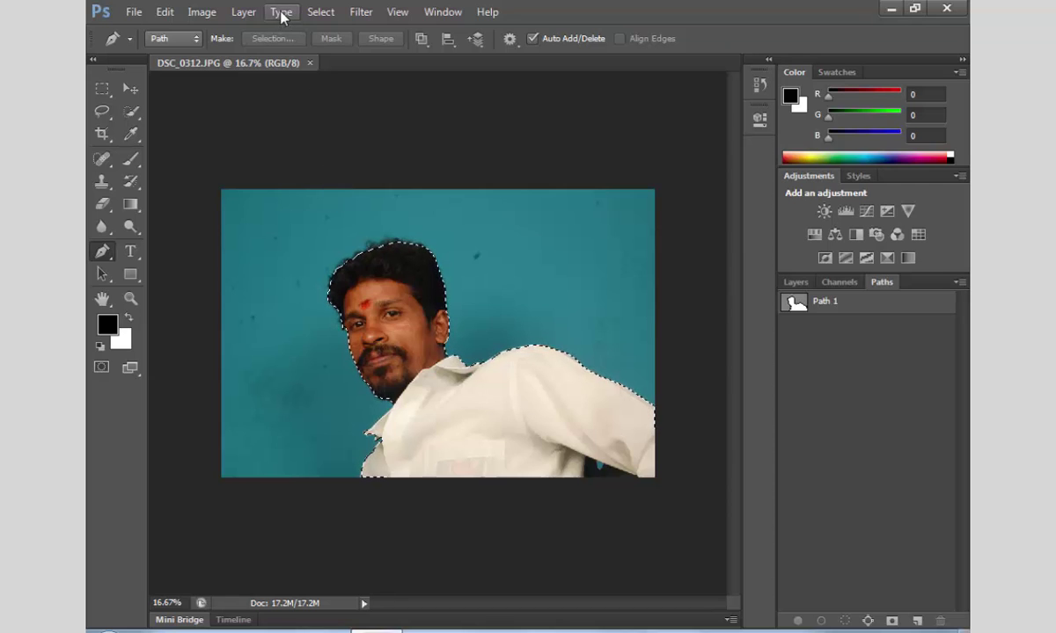
# Step: Feather the selection around the man with a 2-pixel radius
pyautogui.click(794, 282)
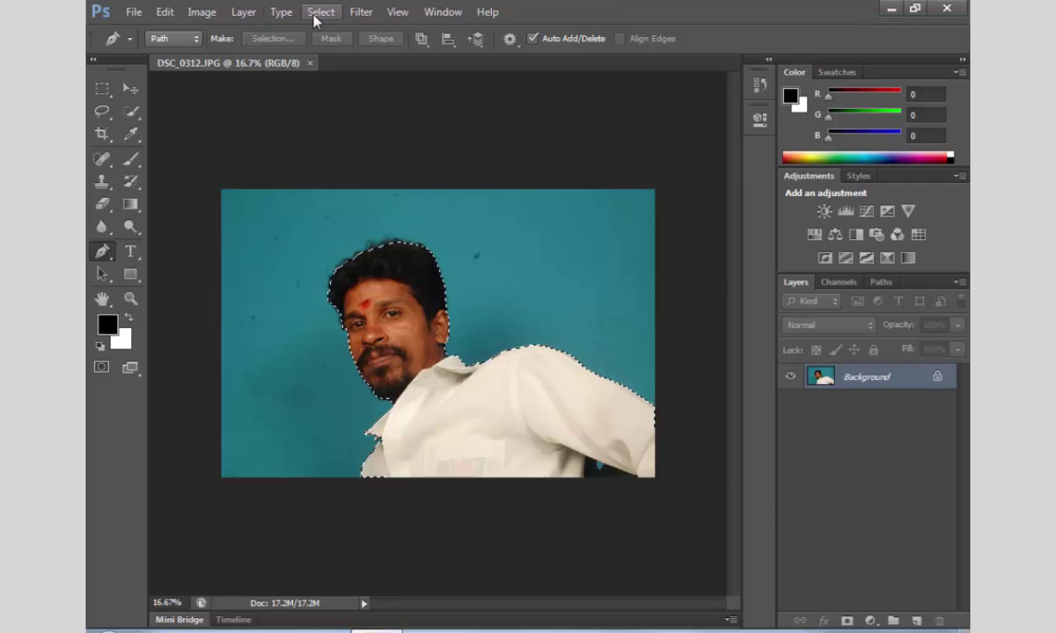
pyautogui.click(356, 12)
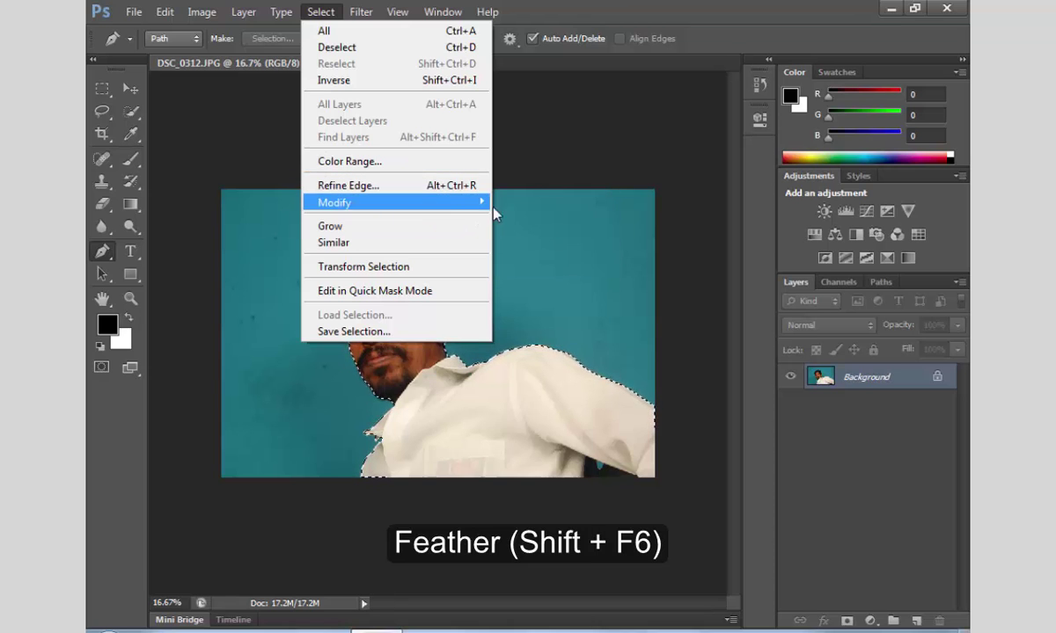
pyautogui.moveTo(396, 202)
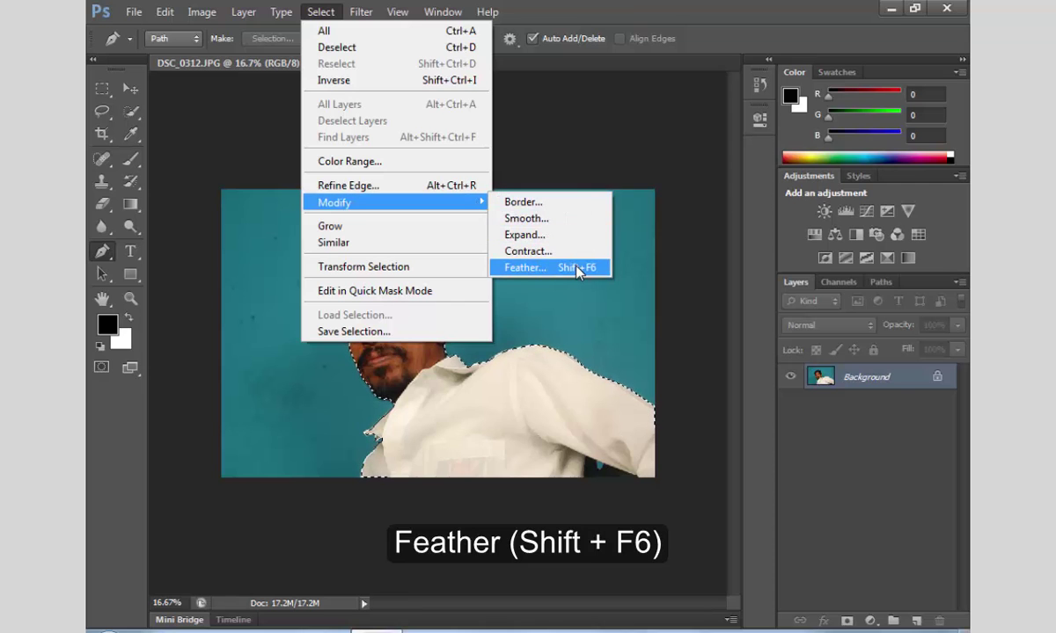
pyautogui.click(576, 267)
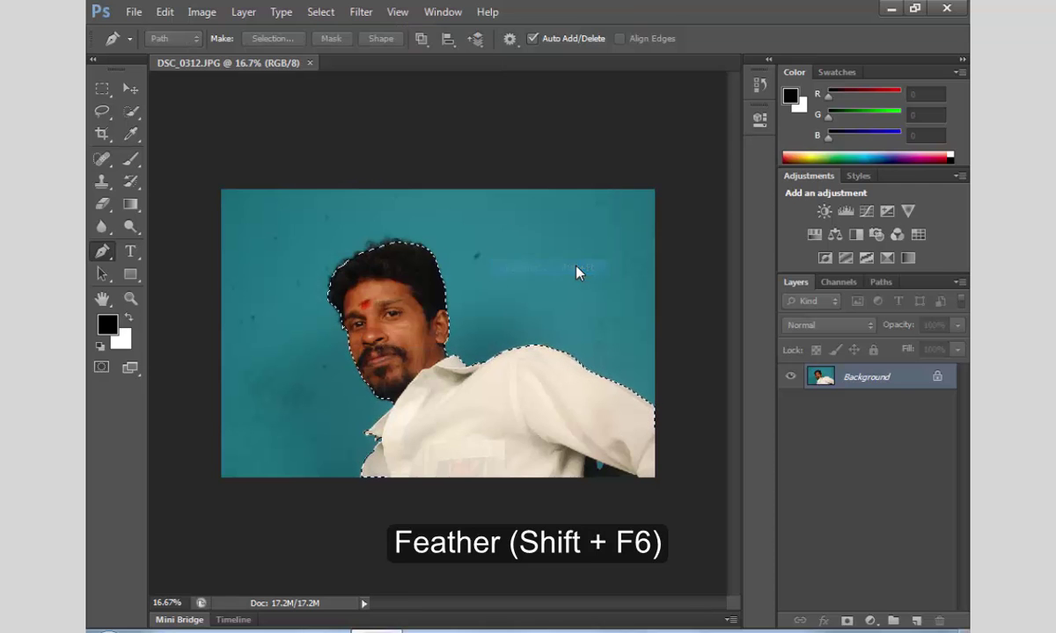
pyautogui.press('BackSpace')
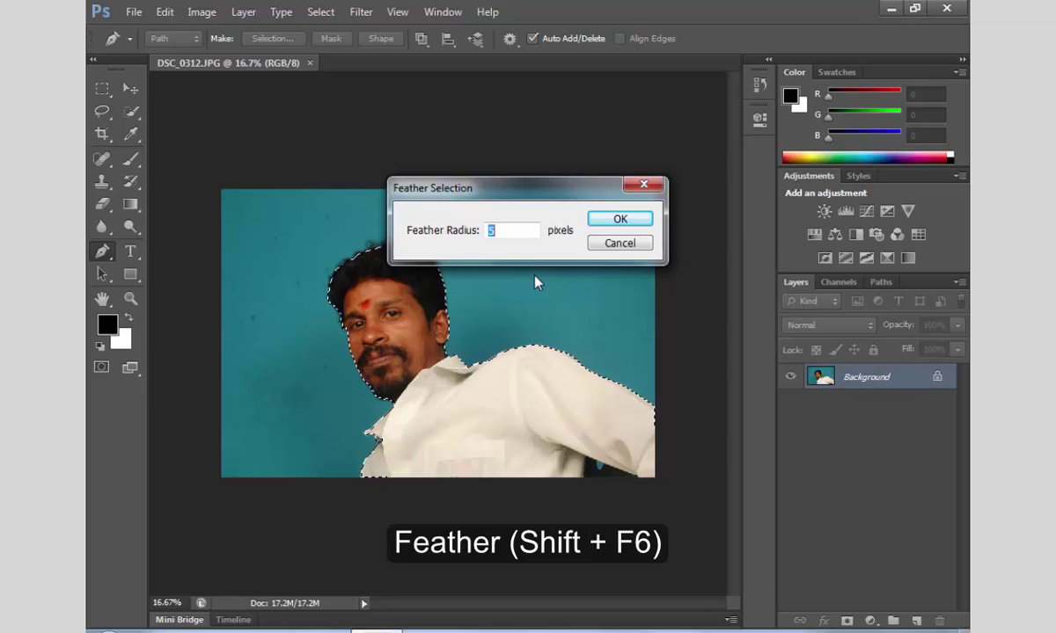
pyautogui.write('2')
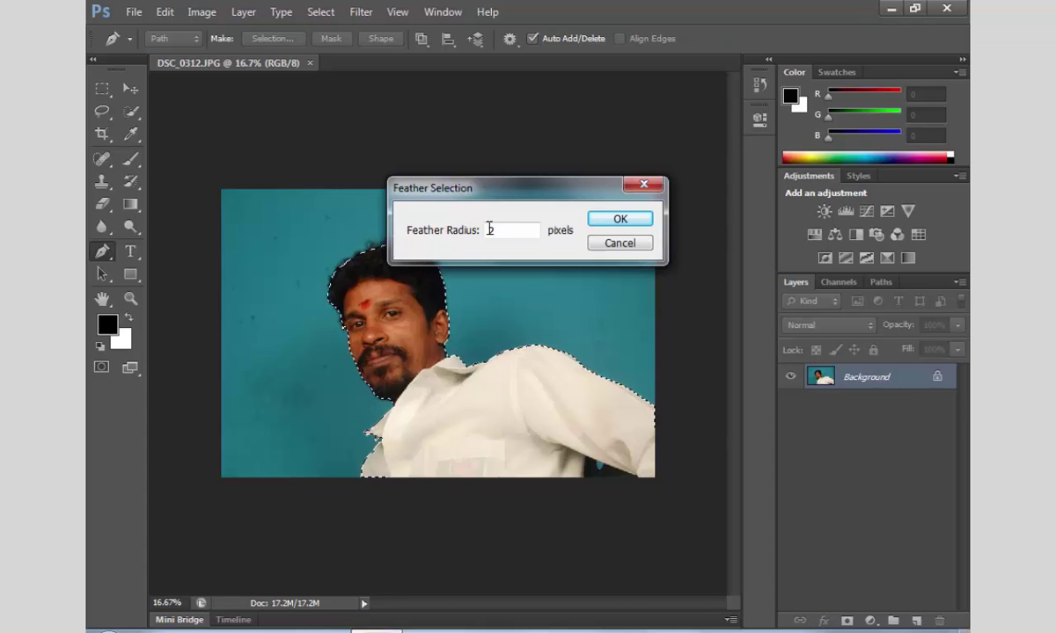
pyautogui.click(602, 220)
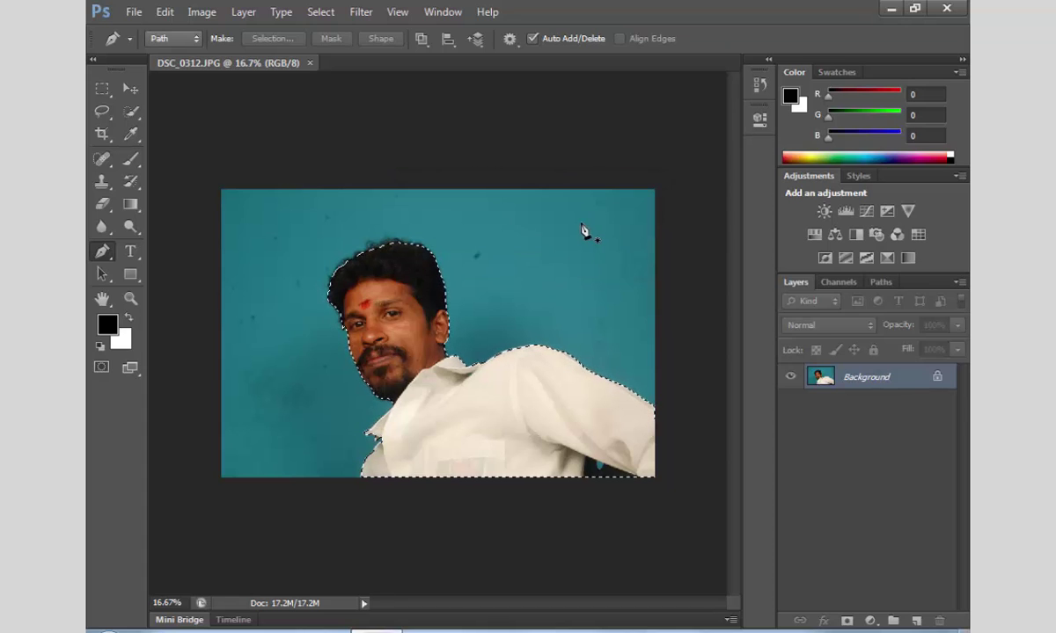
pyautogui.click(130, 89)
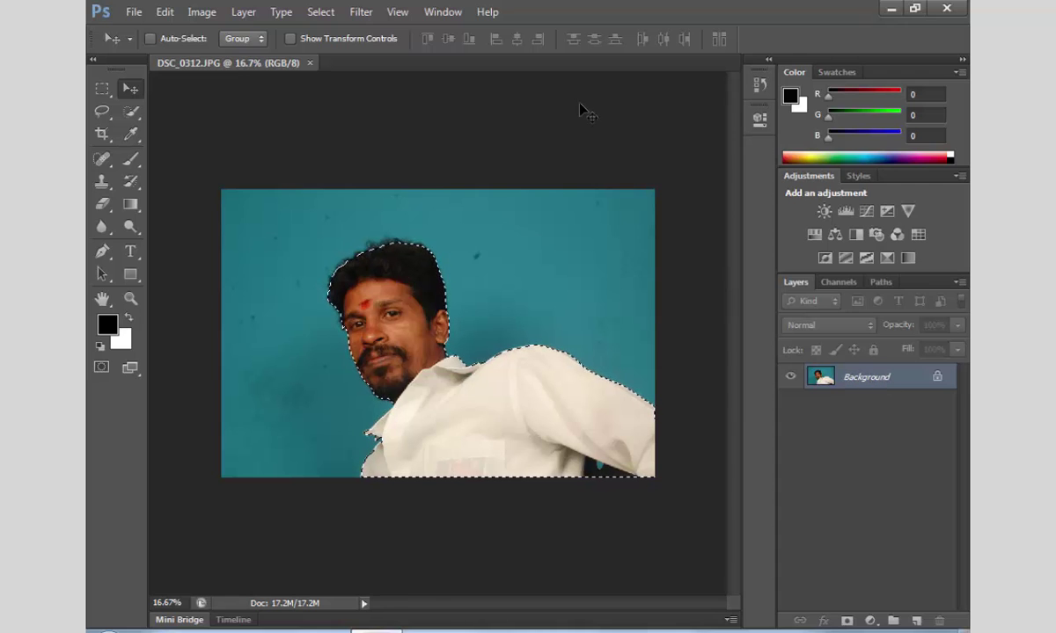
# Step: Copy the selected man onto Layer 1, check the cut-out by toggling Background, then select Background
pyautogui.click(246, 13)
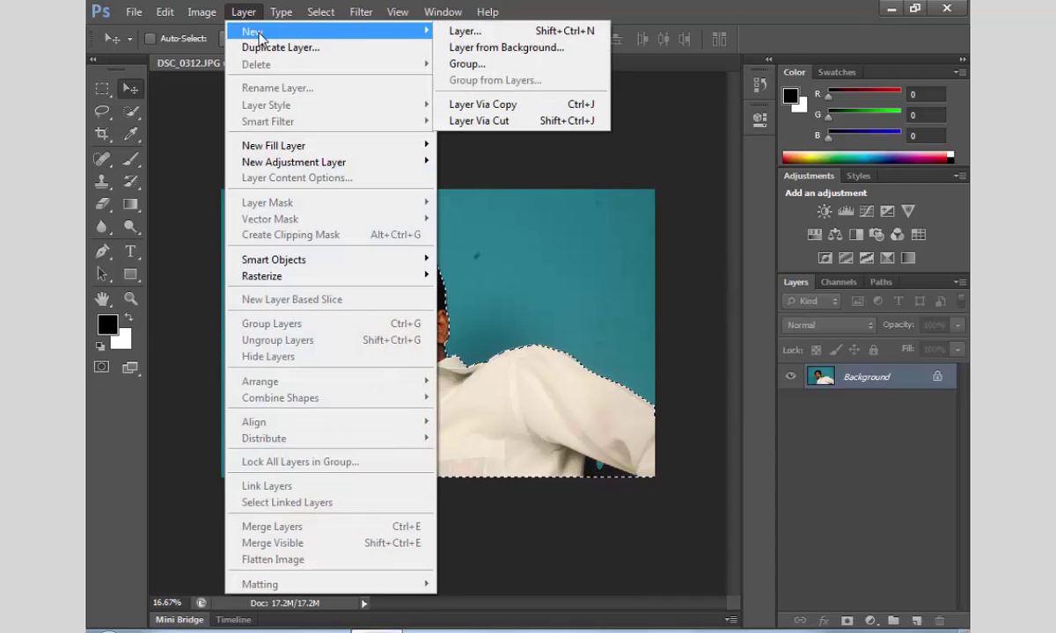
pyautogui.moveTo(330, 31)
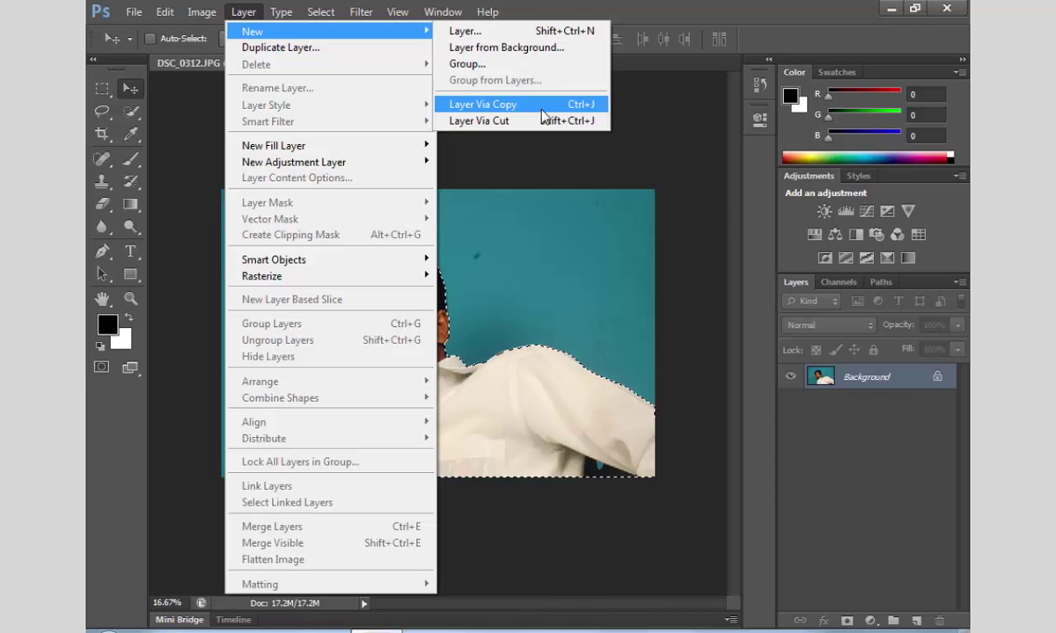
pyautogui.click(543, 105)
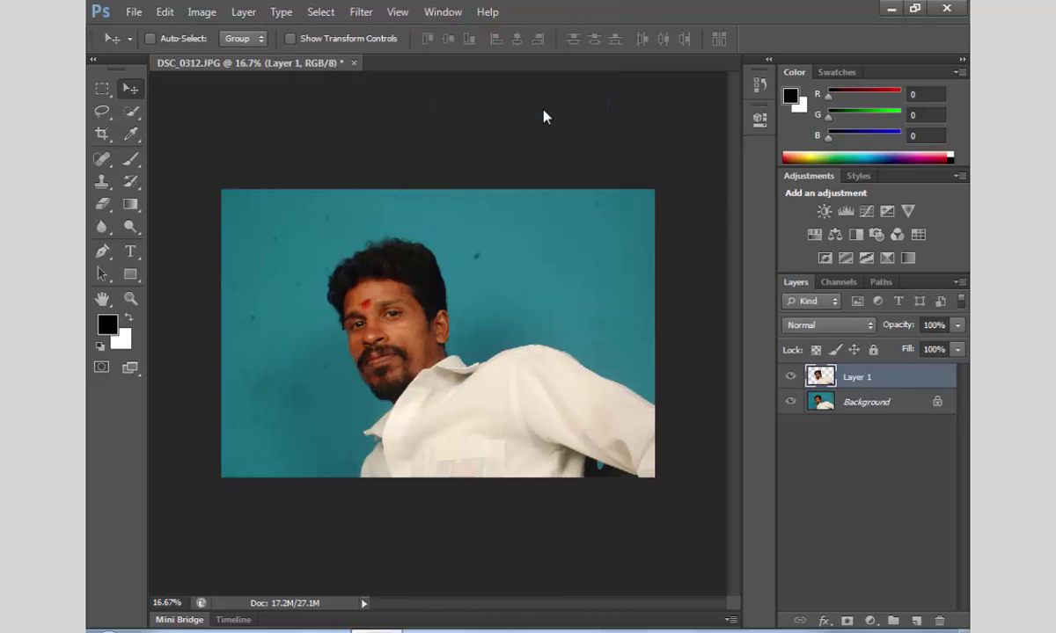
pyautogui.click(791, 403)
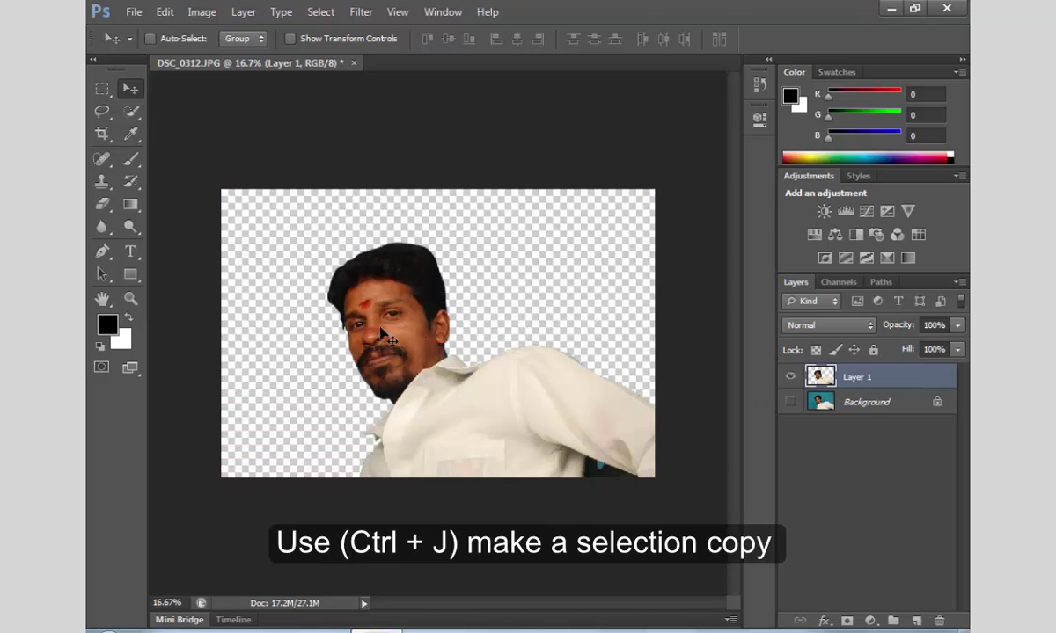
pyautogui.click(791, 403)
pyautogui.click(859, 406)
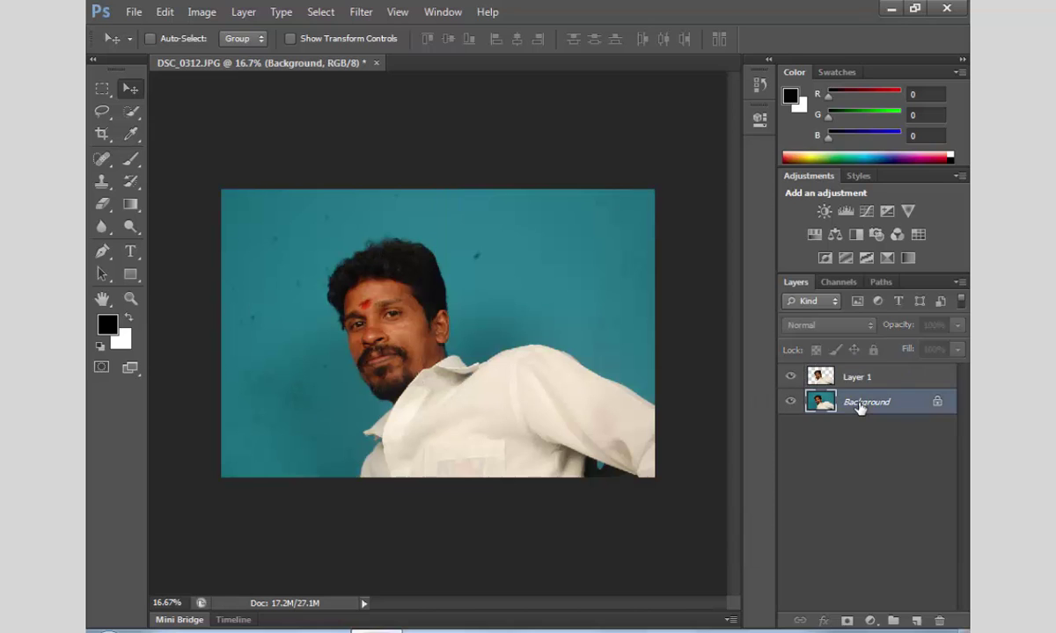
# Step: Reload Path 1 as a selection, feather it 2 pixels, and cut the man onto Layer 2
pyautogui.click(880, 283)
pyautogui.keyDown('ctrl'); pyautogui.click(797, 305); pyautogui.keyUp('ctrl')
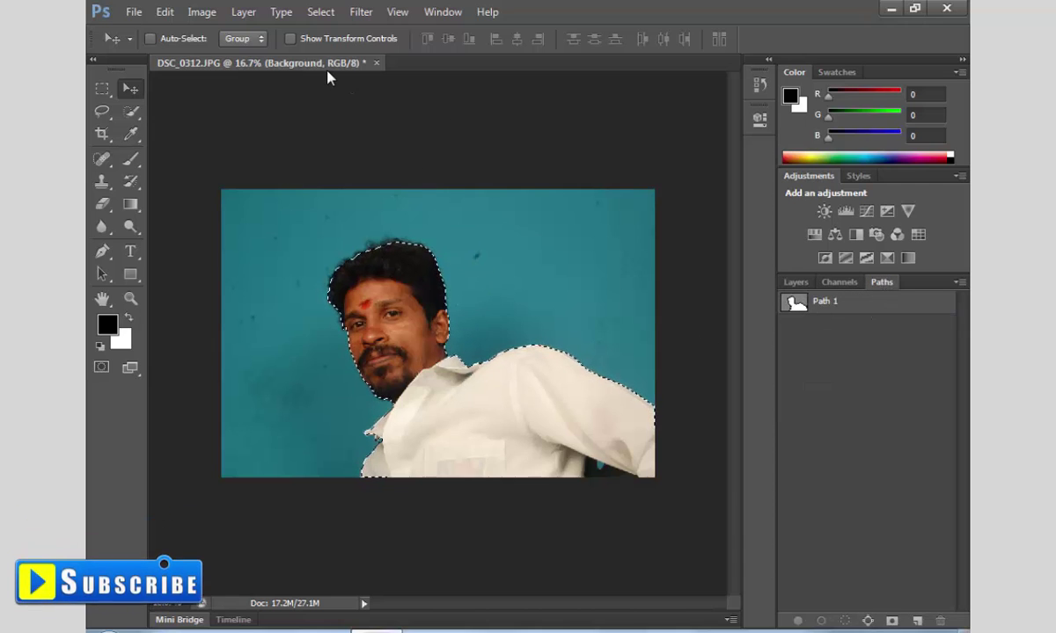
pyautogui.hotkey('shift', 'F6')
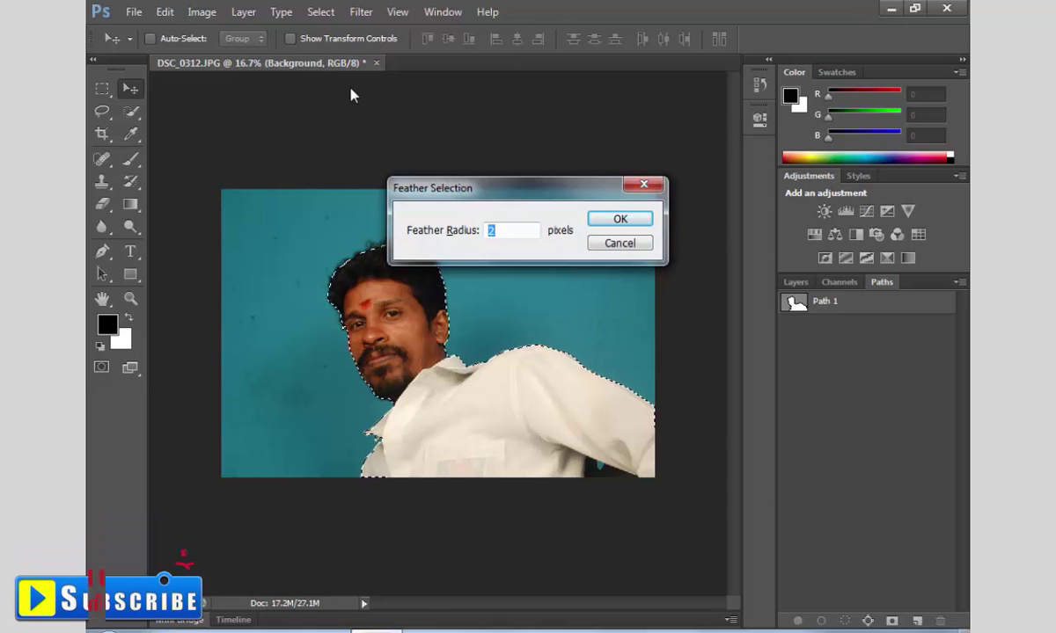
pyautogui.press('Return')
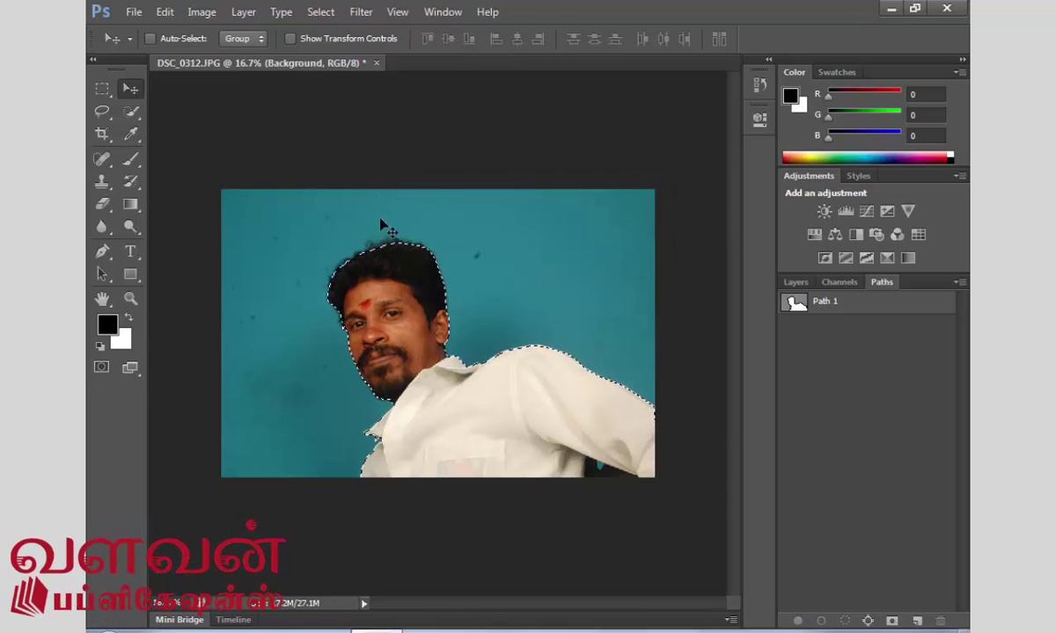
pyautogui.click(244, 13)
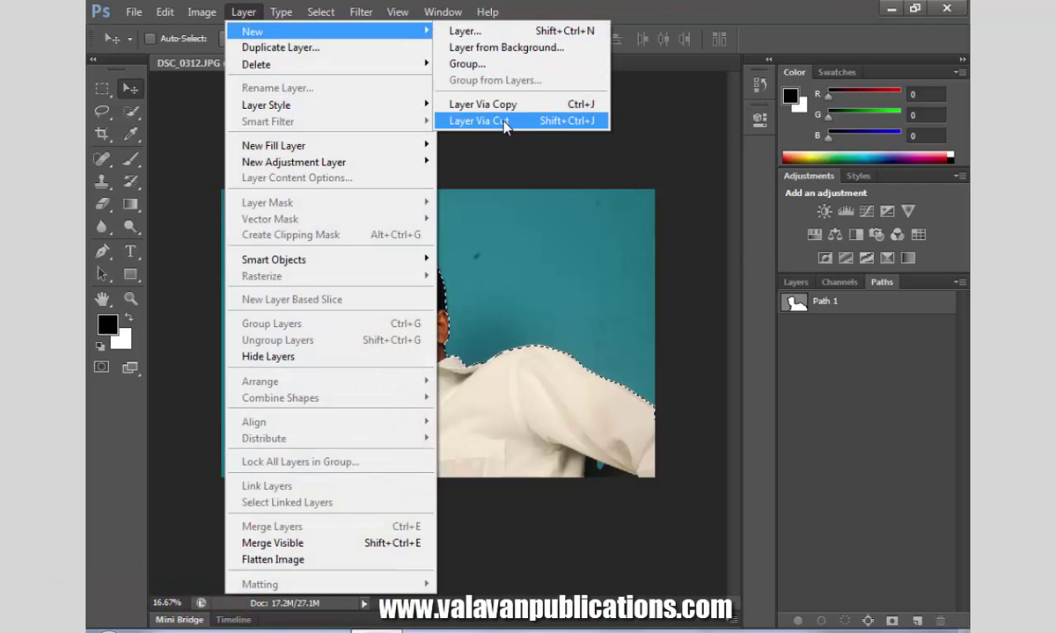
pyautogui.click(506, 120)
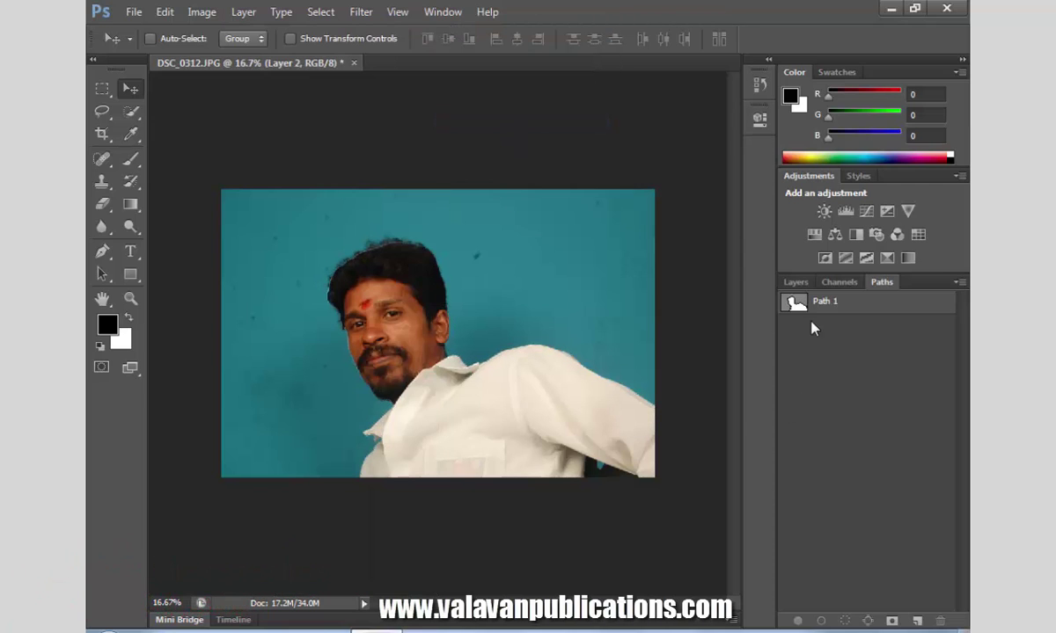
# Step: Toggle Layer 1, Layer 2 and Background visibility to inspect the cut-out, leaving all three visible
pyautogui.click(795, 282)
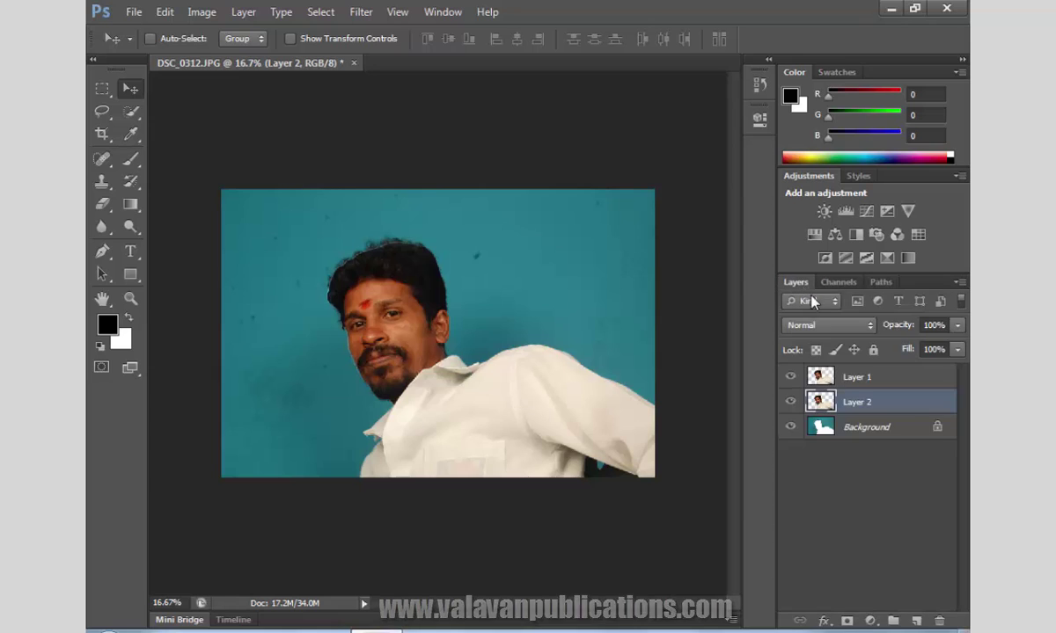
pyautogui.click(789, 402)
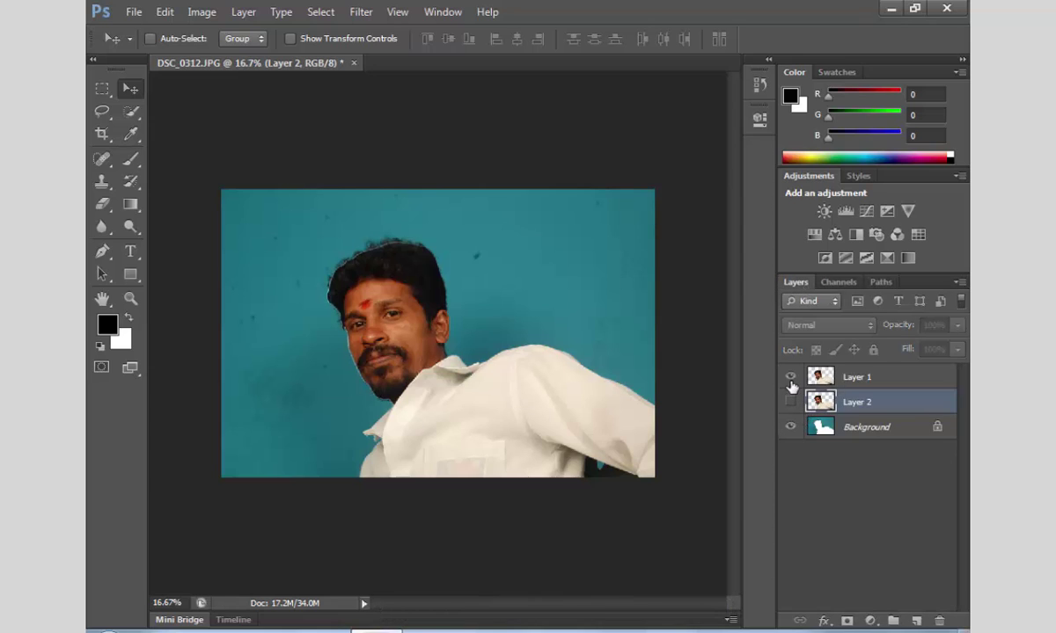
pyautogui.click(790, 377)
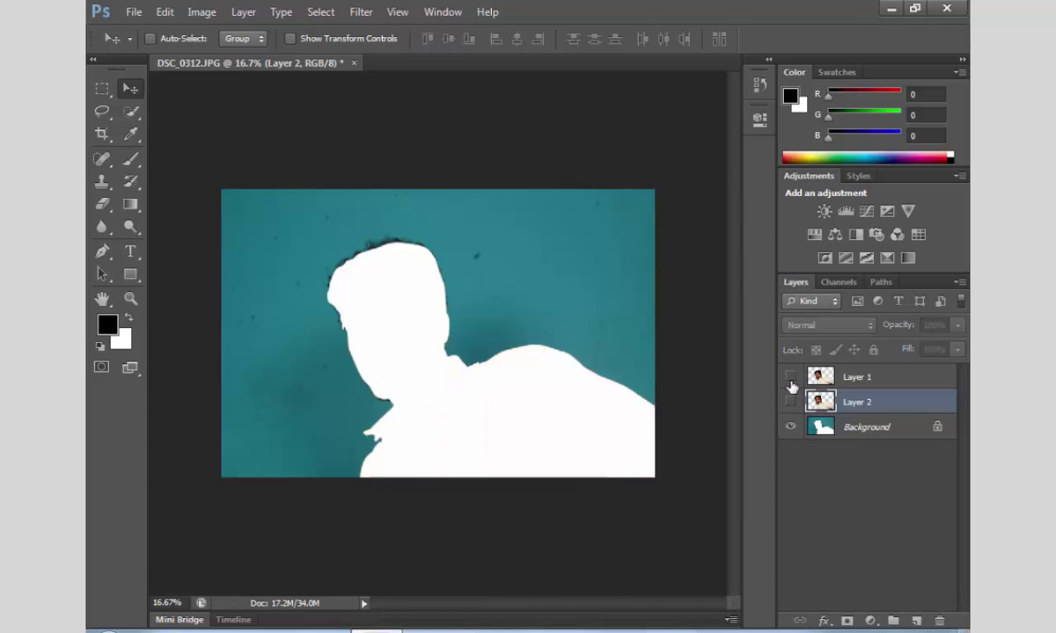
pyautogui.click(871, 428)
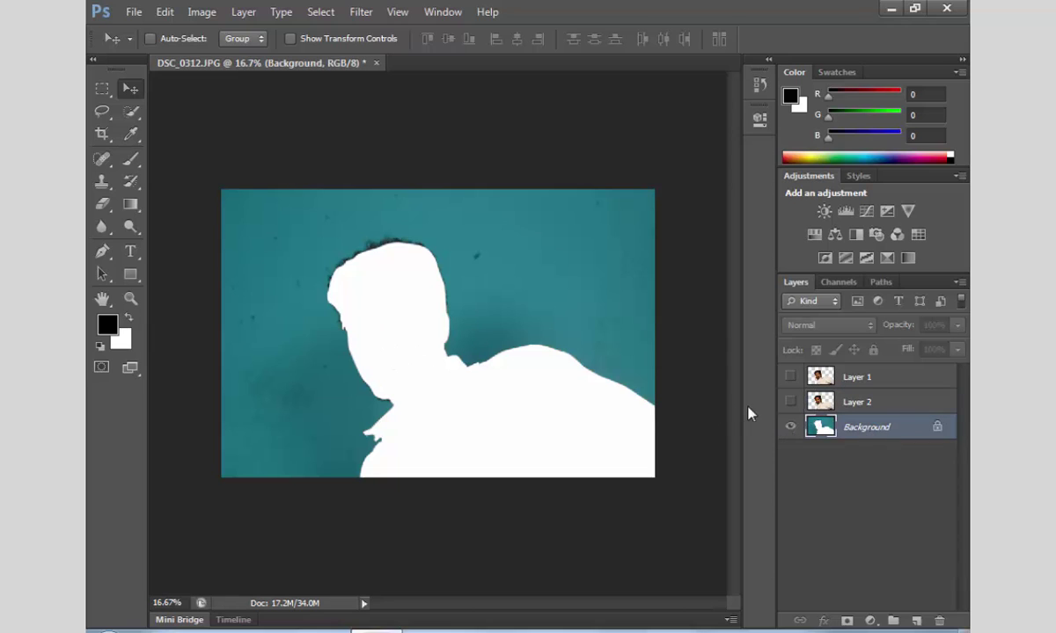
pyautogui.click(789, 402)
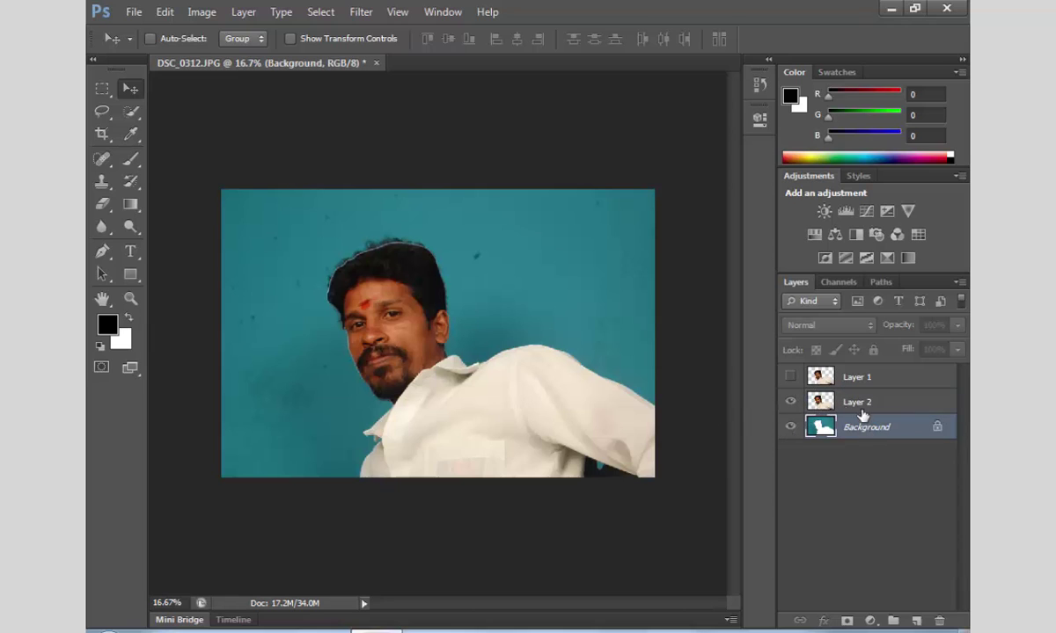
pyautogui.click(790, 427)
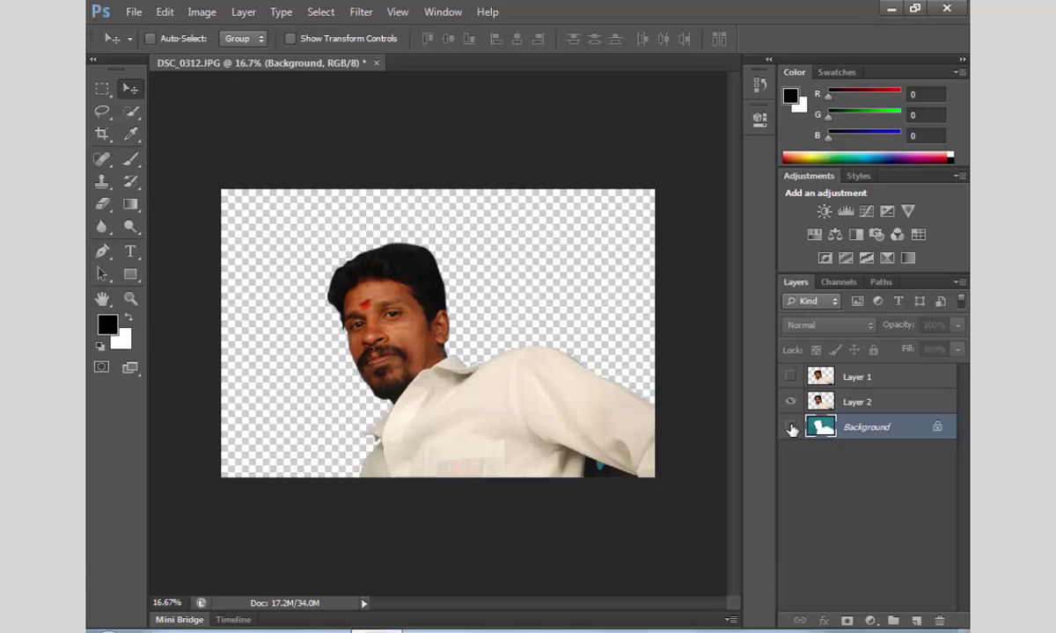
pyautogui.click(790, 402)
pyautogui.click(790, 427)
pyautogui.click(790, 402)
pyautogui.click(790, 377)
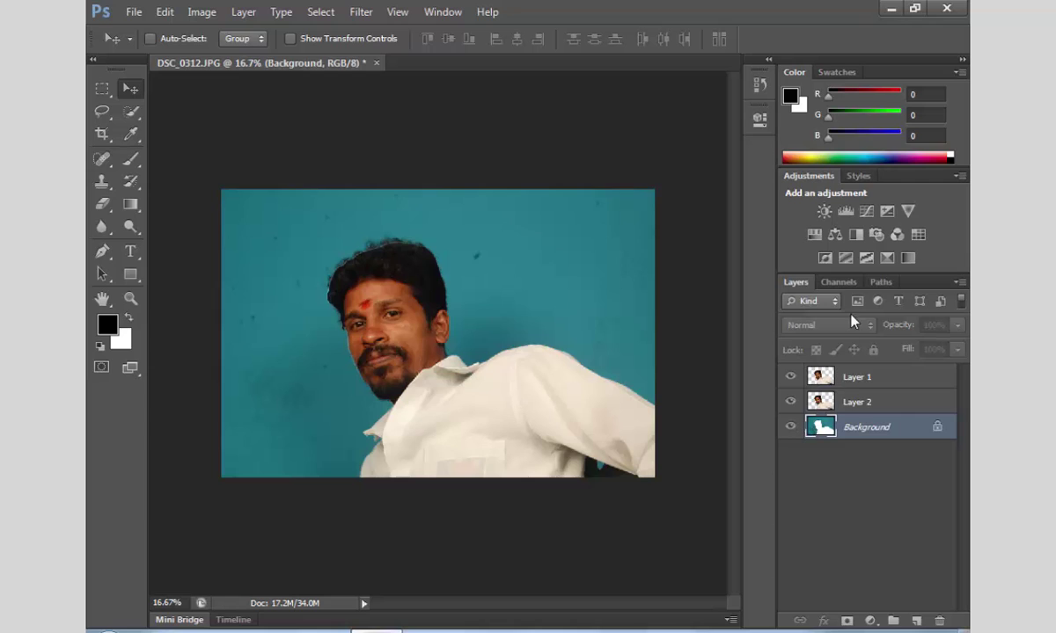
pyautogui.click(881, 282)
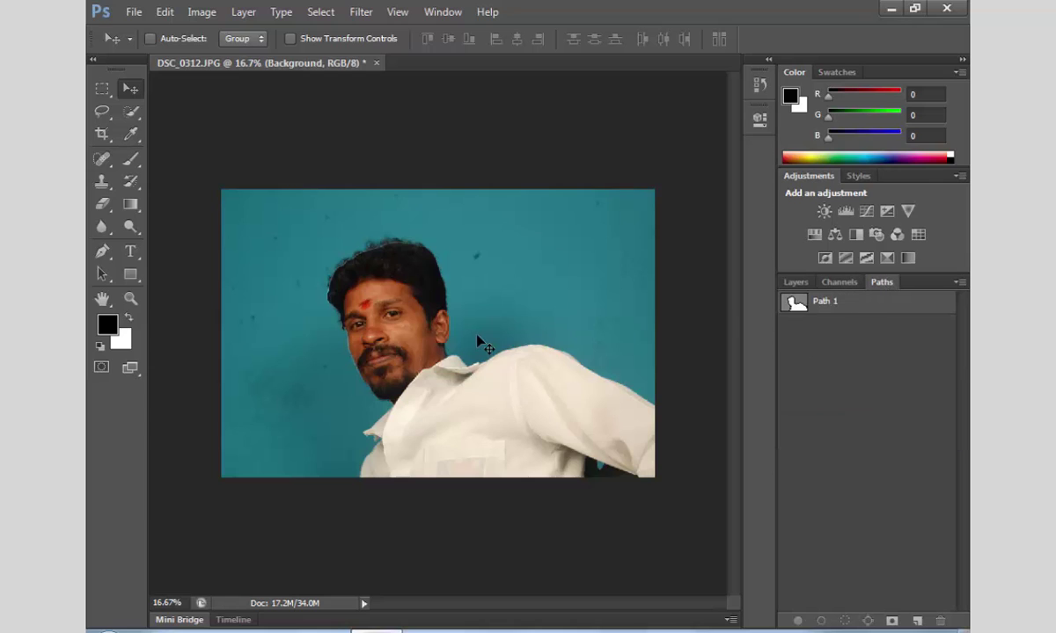
pyautogui.click(244, 11)
pyautogui.moveTo(325, 30)
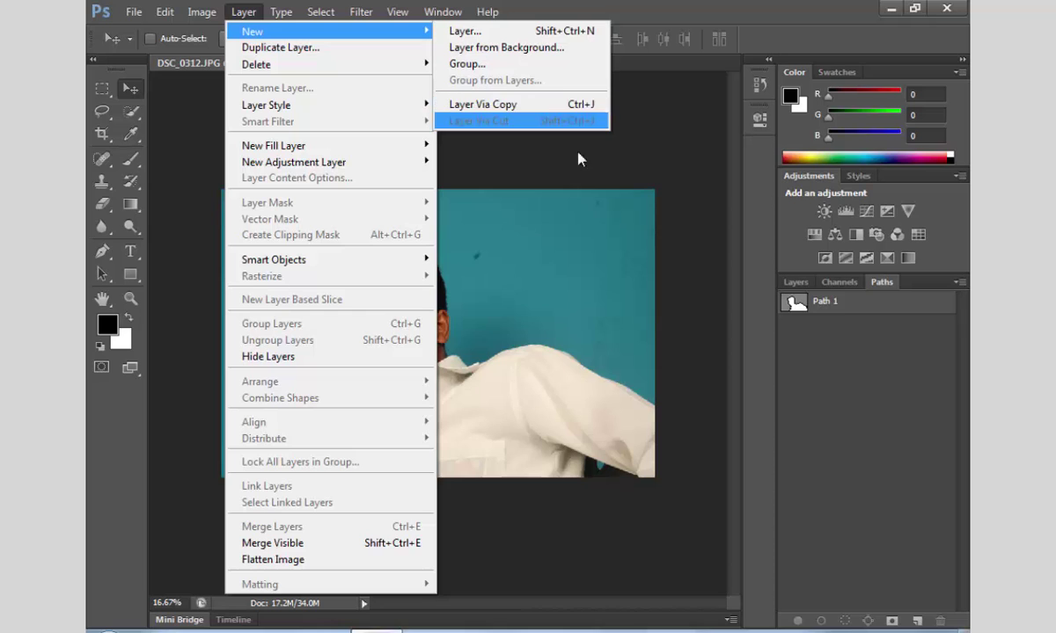
pyautogui.click(540, 396)
pyautogui.moveTo(409, 354); pyautogui.dragTo(433, 285)
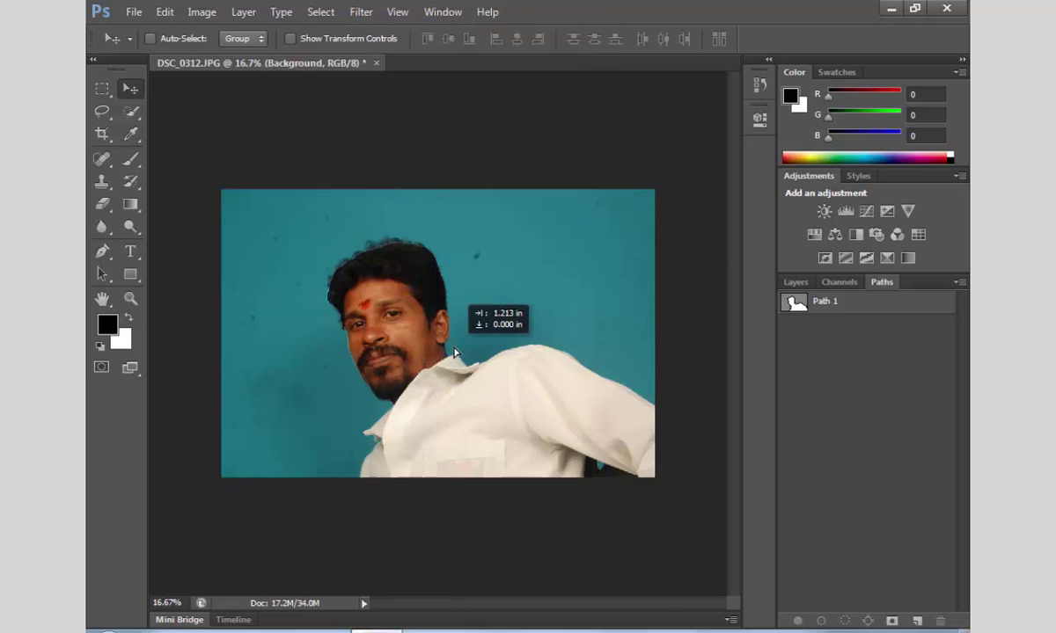
pyautogui.press('Return')
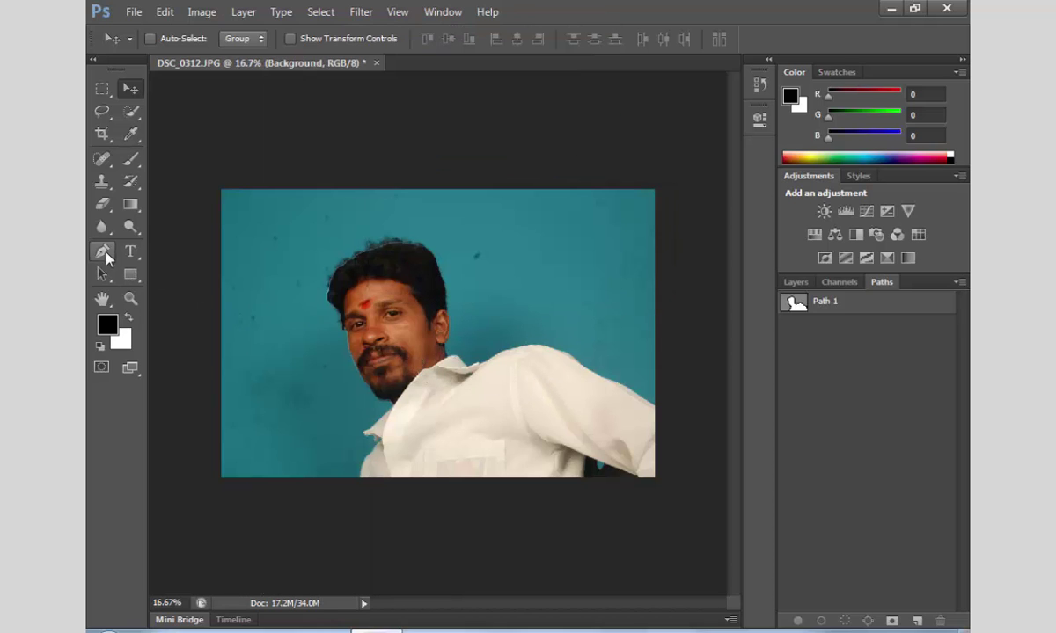
# Step: Zoom in tightly on the shirt collar area with the Pen tool ready
pyautogui.click(104, 253)
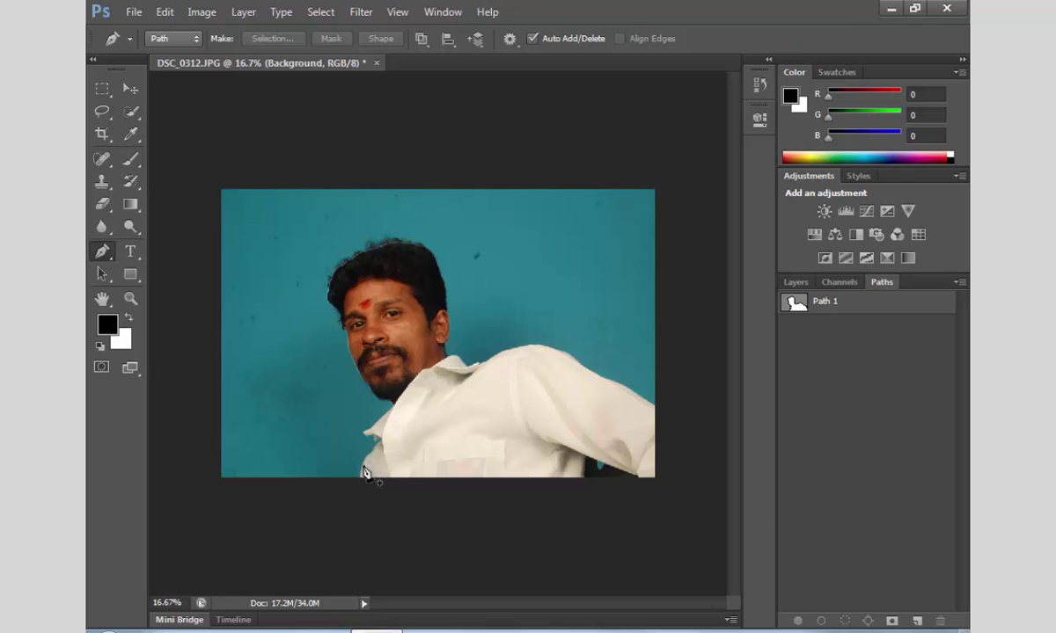
pyautogui.click(413, 409)
pyautogui.press('v')
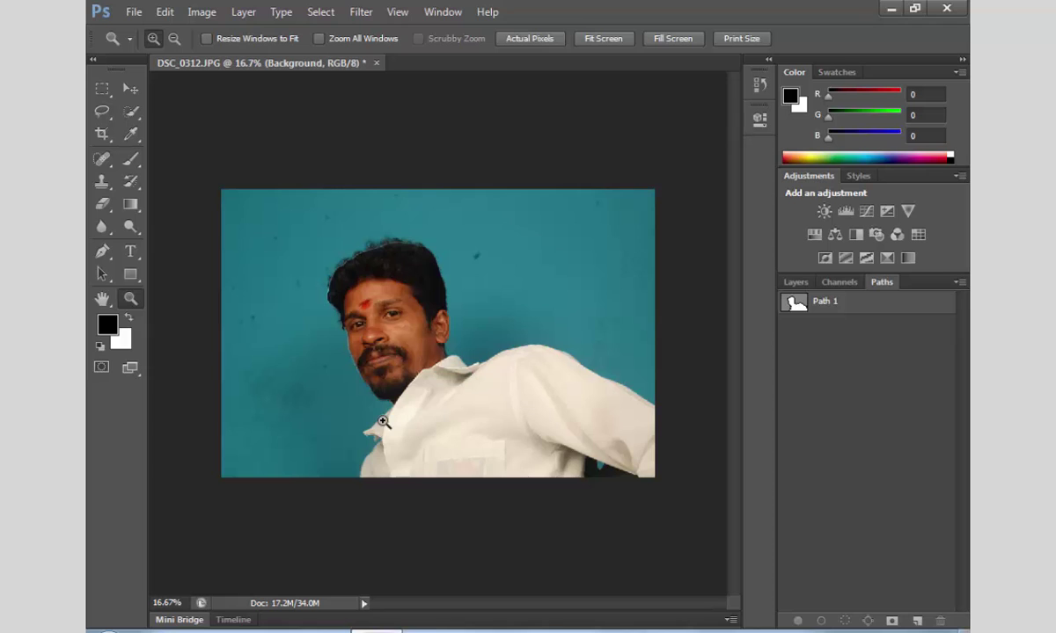
pyautogui.click(431, 471)
pyautogui.moveTo(405, 360); pyautogui.dragTo(248, 215)
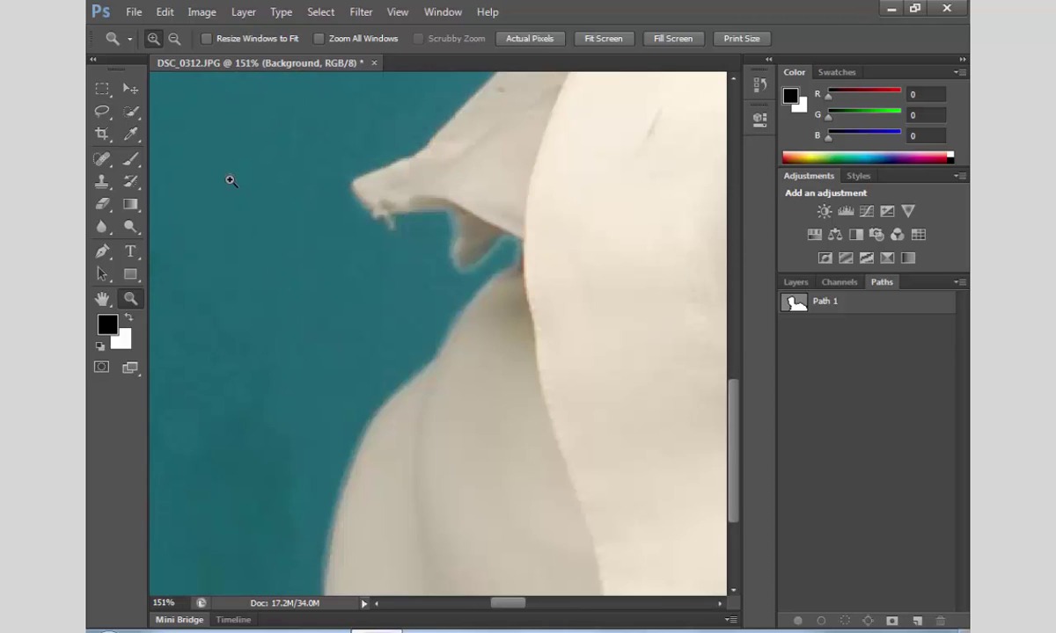
pyautogui.scroll(-3, 344, 326)
pyautogui.press('p')
pyautogui.scroll(-1, 316, 395)
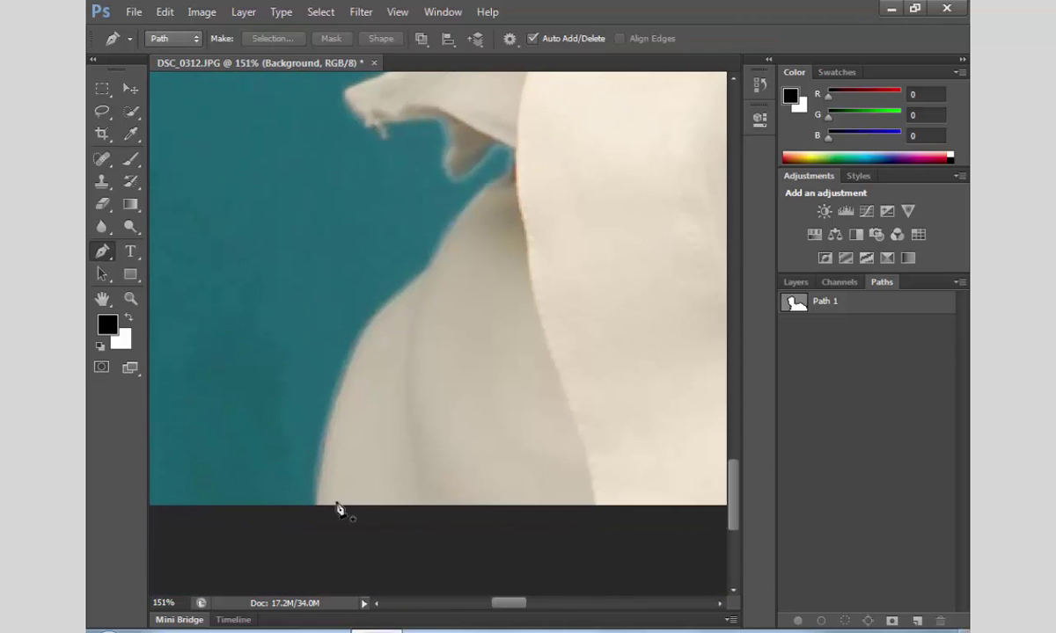
pyautogui.scroll(1, 334, 459)
# Step: Start the path at the shirt's bottom edge and trace up along the collar
pyautogui.click(312, 525)
pyautogui.moveTo(357, 355); pyautogui.dragTo(393, 310)
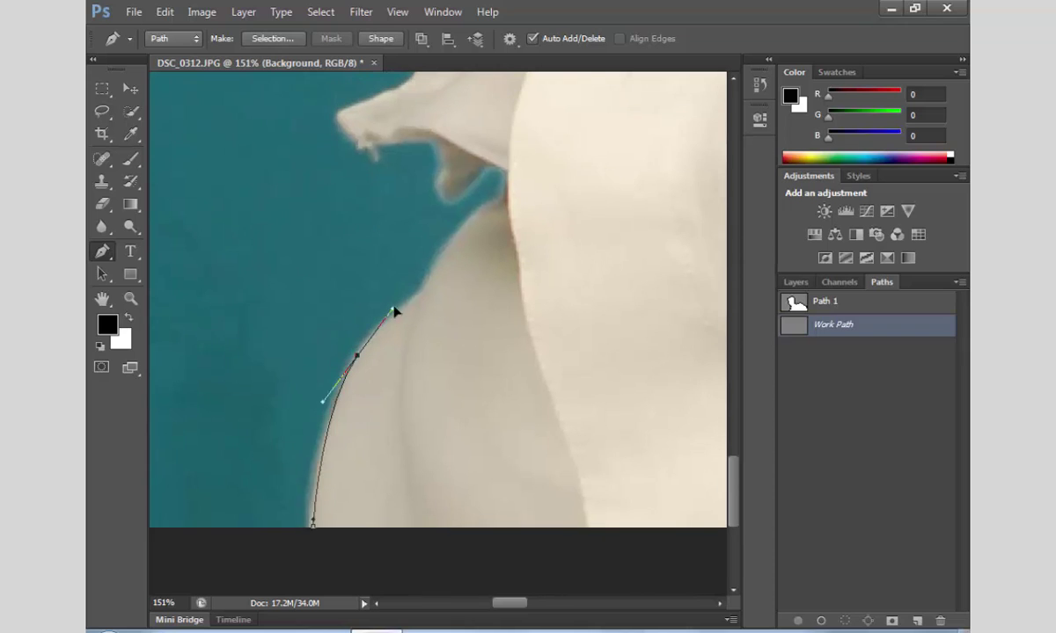
pyautogui.click(435, 276)
pyautogui.click(471, 222)
pyautogui.click(501, 193)
pyautogui.moveTo(496, 164); pyautogui.dragTo(450, 209)
pyautogui.click(440, 169)
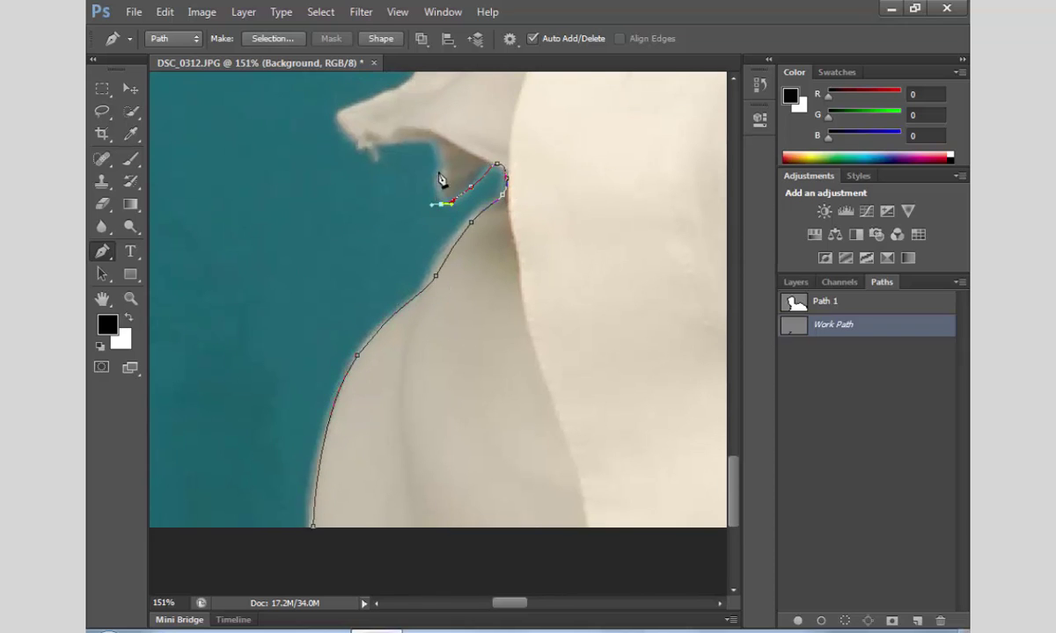
pyautogui.click(431, 140)
pyautogui.click(393, 145)
pyautogui.click(346, 138)
pyautogui.moveTo(337, 135); pyautogui.dragTo(378, 363)
# Step: Trace around the collar tip and up the shirt to beneath the chin
pyautogui.click(358, 351)
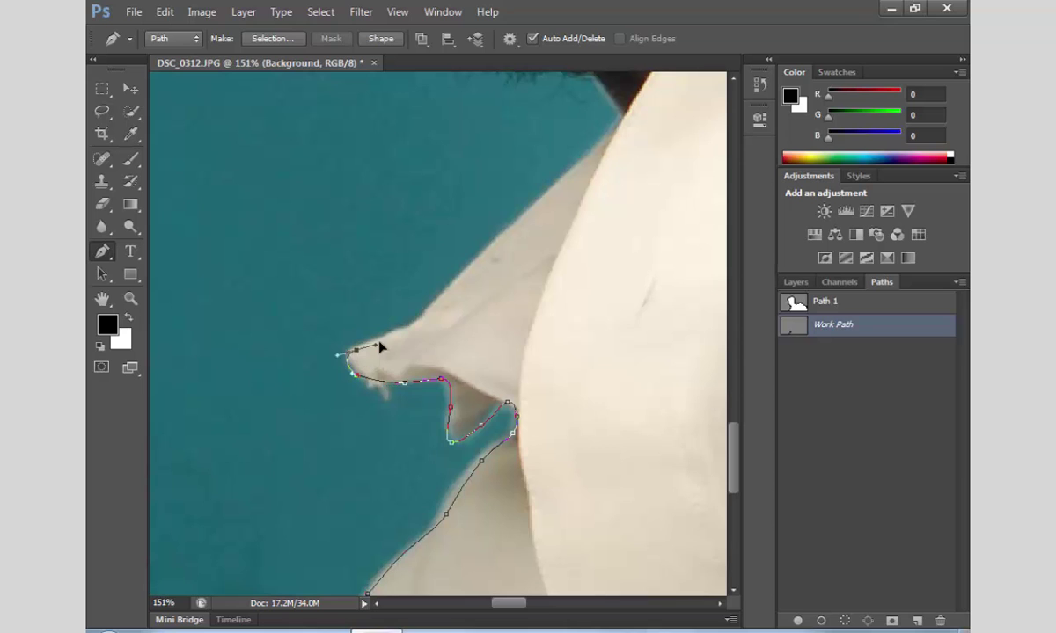
pyautogui.click(415, 328)
pyautogui.click(459, 287)
pyautogui.moveTo(546, 224); pyautogui.dragTo(366, 382)
pyautogui.click(395, 336)
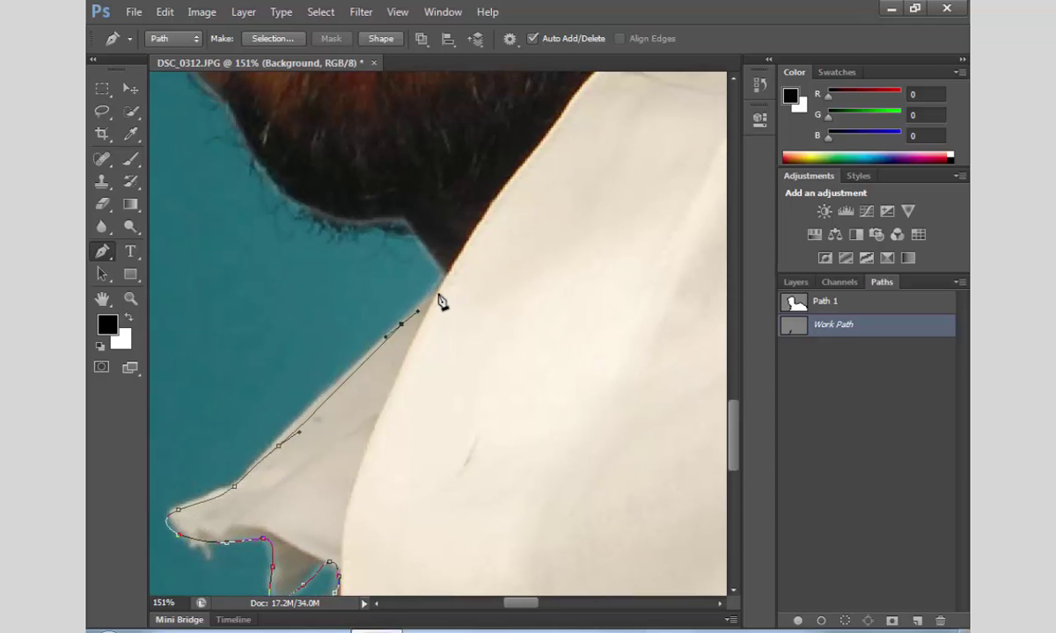
pyautogui.click(444, 282)
pyautogui.moveTo(444, 281); pyautogui.dragTo(539, 466)
pyautogui.click(469, 420)
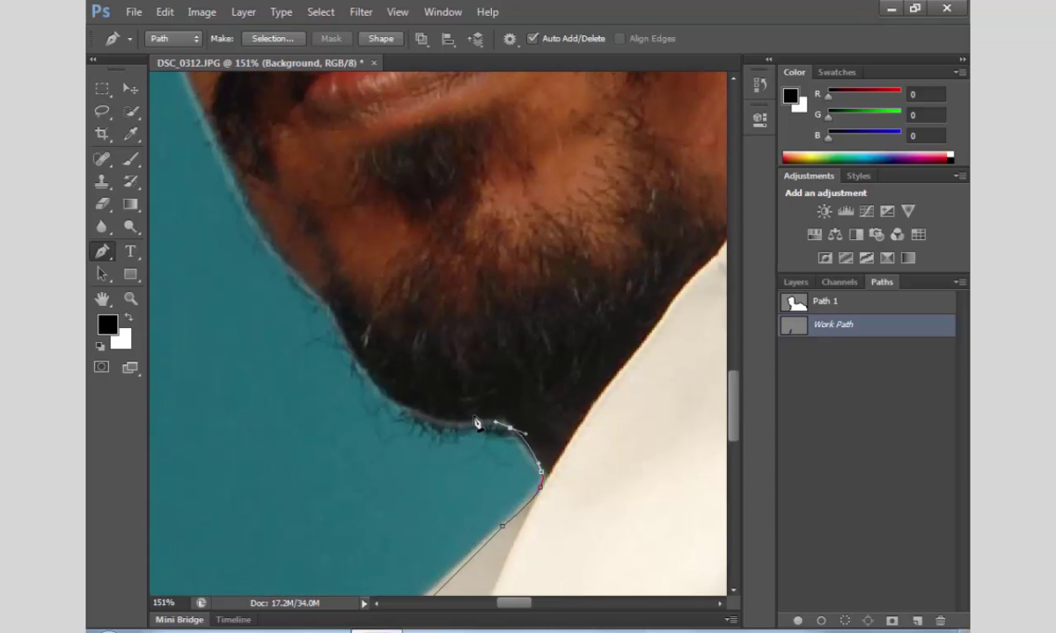
pyautogui.click(424, 419)
# Step: Continue the path along the jaw line and up beside the cheek
pyautogui.moveTo(348, 391)
pyautogui.mouseDown()
pyautogui.moveTo(549, 474)
pyautogui.moveTo(532, 396)
pyautogui.mouseUp()
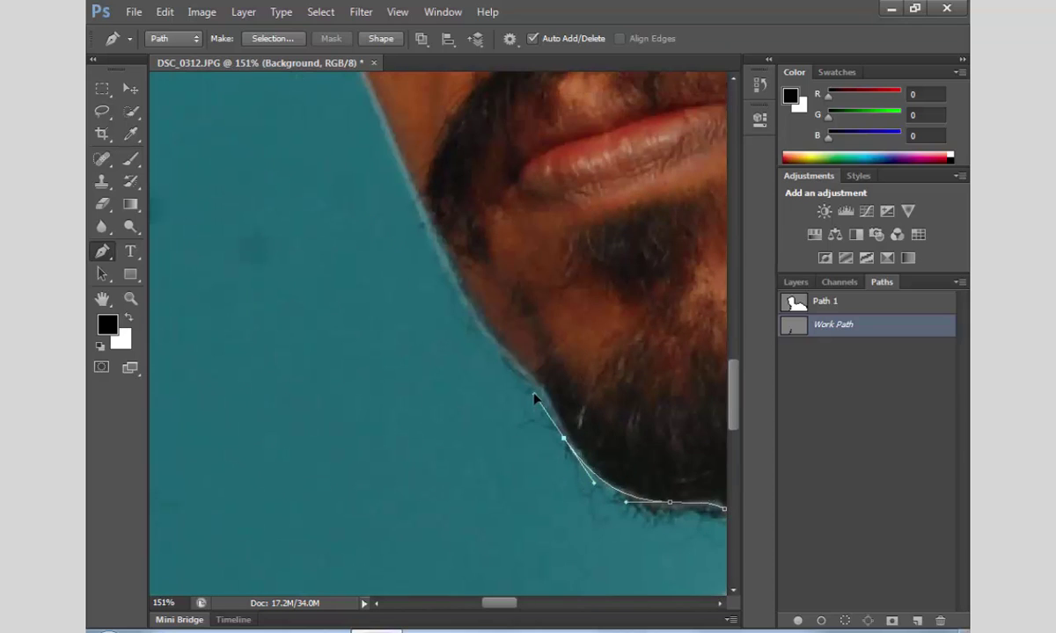
pyautogui.moveTo(552, 463); pyautogui.dragTo(572, 545)
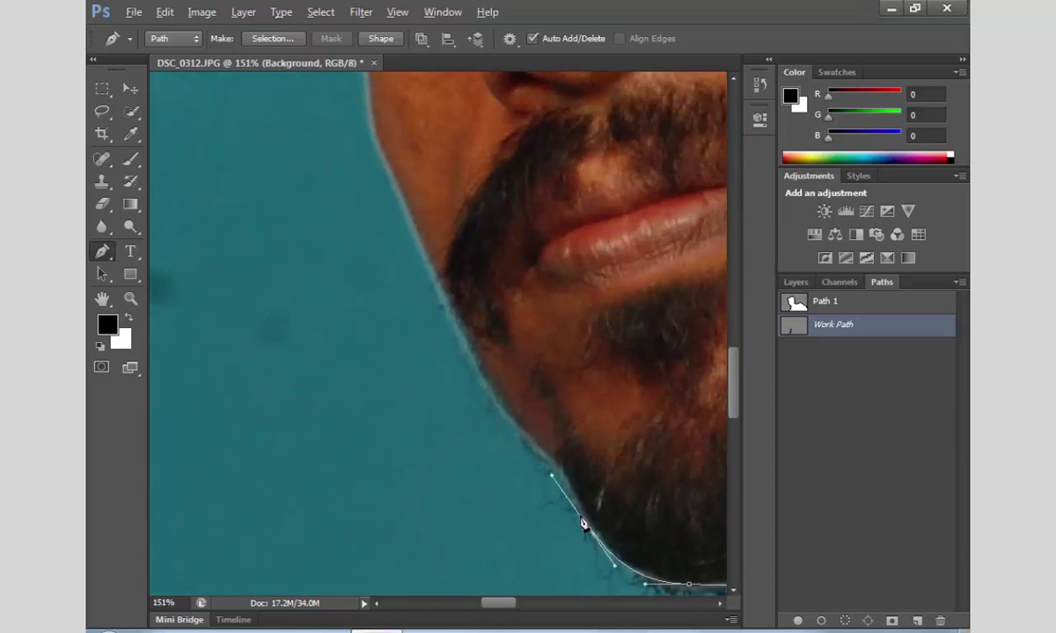
pyautogui.click(533, 447)
pyautogui.moveTo(512, 413); pyautogui.dragTo(566, 494)
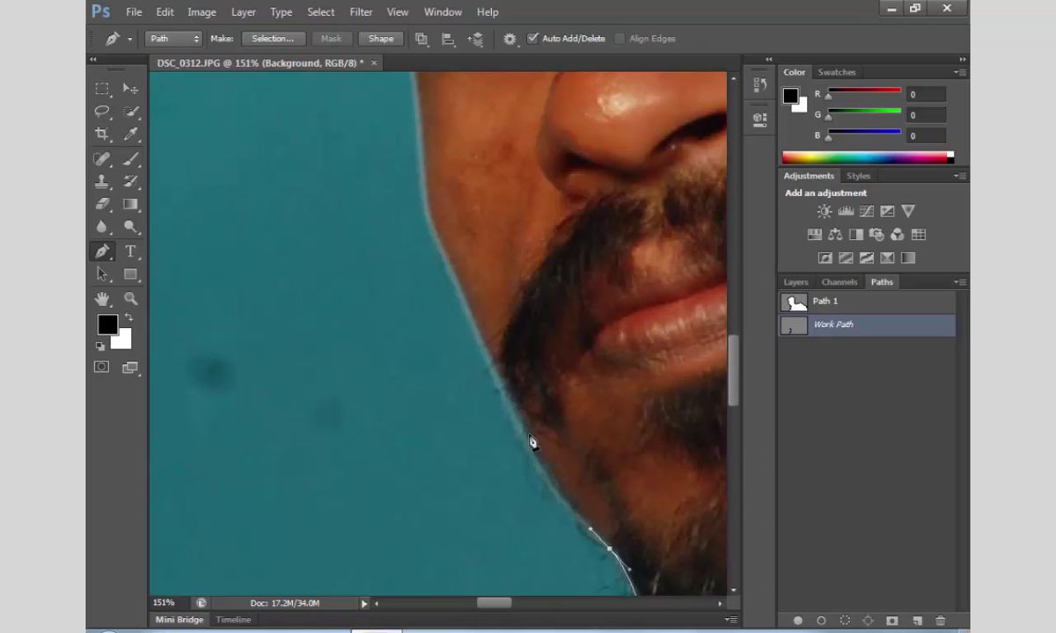
pyautogui.click(507, 425)
pyautogui.moveTo(481, 337)
pyautogui.mouseDown()
pyautogui.moveTo(473, 427)
pyautogui.moveTo(453, 392)
pyautogui.mouseUp()
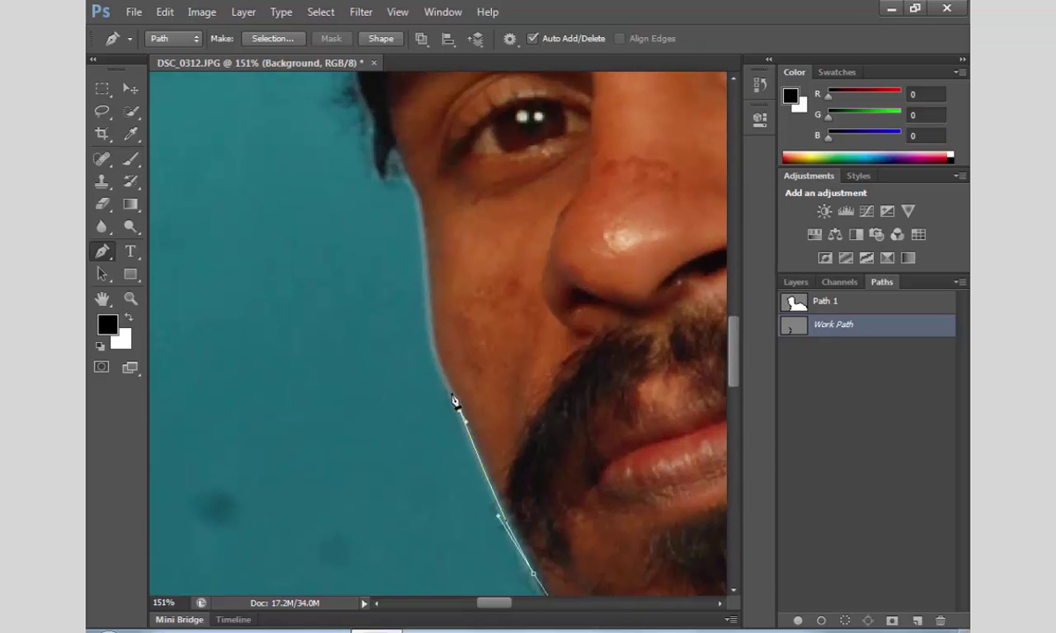
pyautogui.moveTo(450, 293)
pyautogui.mouseDown()
pyautogui.moveTo(424, 438)
pyautogui.moveTo(400, 364)
pyautogui.moveTo(418, 418)
pyautogui.mouseUp()
pyautogui.keyDown('alt'); pyautogui.click(404, 412); pyautogui.keyUp('alt')
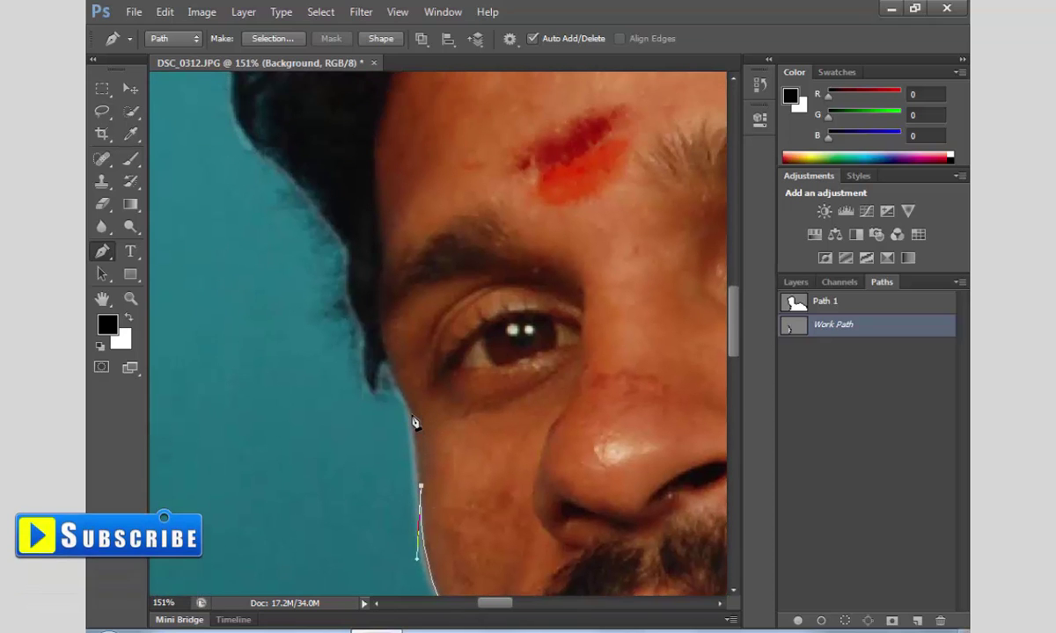
pyautogui.click(411, 413)
pyautogui.click(391, 366)
pyautogui.moveTo(376, 380); pyautogui.dragTo(367, 387)
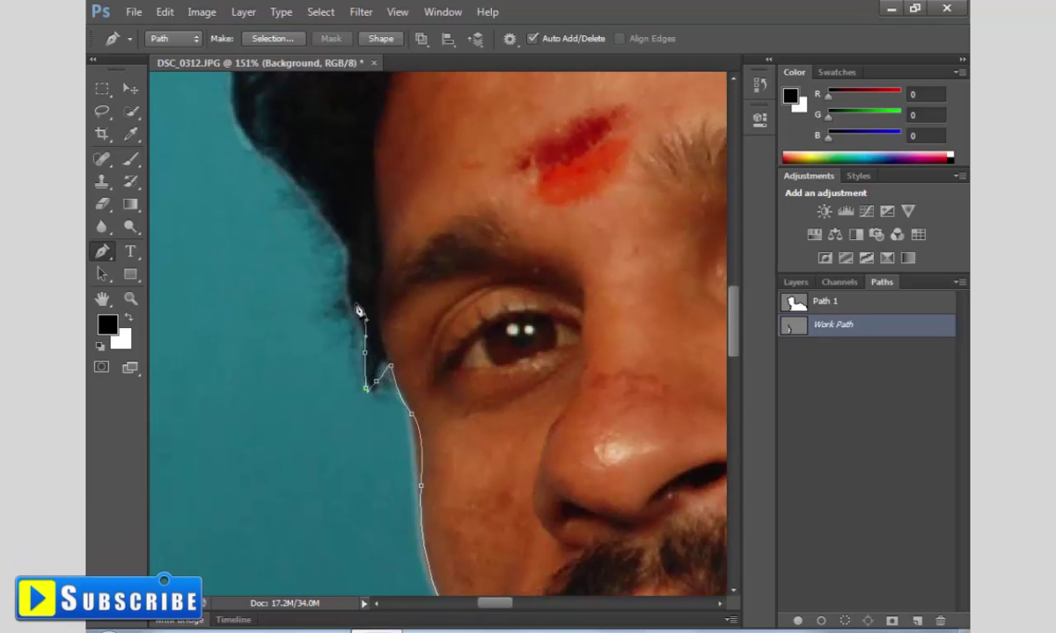
# Step: Trace the path up the hair edge and along the hair outline
pyautogui.moveTo(354, 239); pyautogui.dragTo(343, 225)
pyautogui.moveTo(327, 160); pyautogui.dragTo(405, 441)
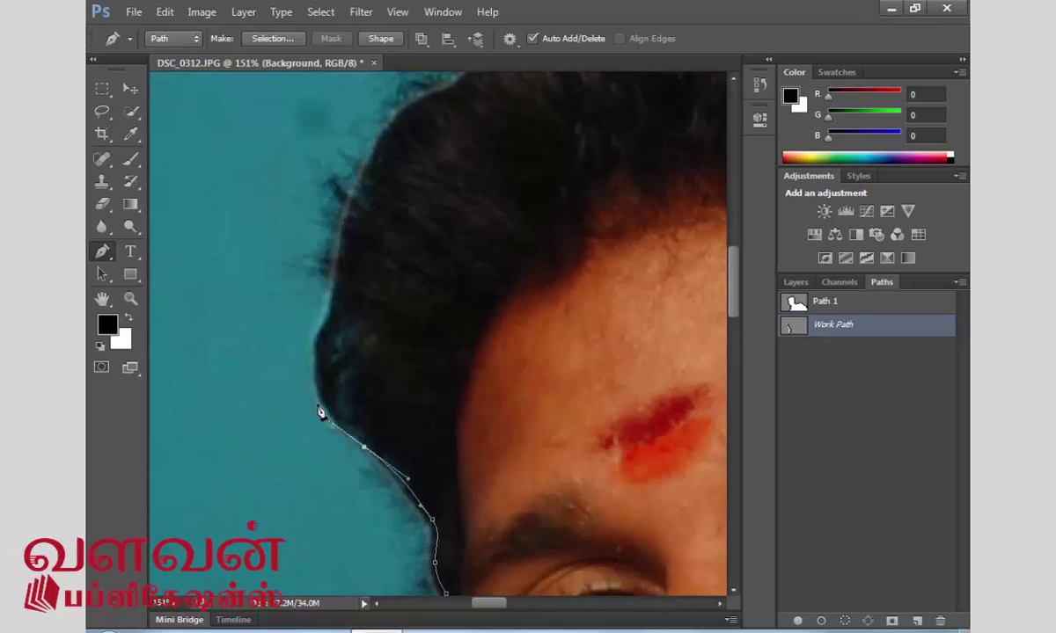
pyautogui.click(323, 337)
pyautogui.click(315, 259)
pyautogui.moveTo(376, 156); pyautogui.dragTo(253, 362)
pyautogui.click(252, 362)
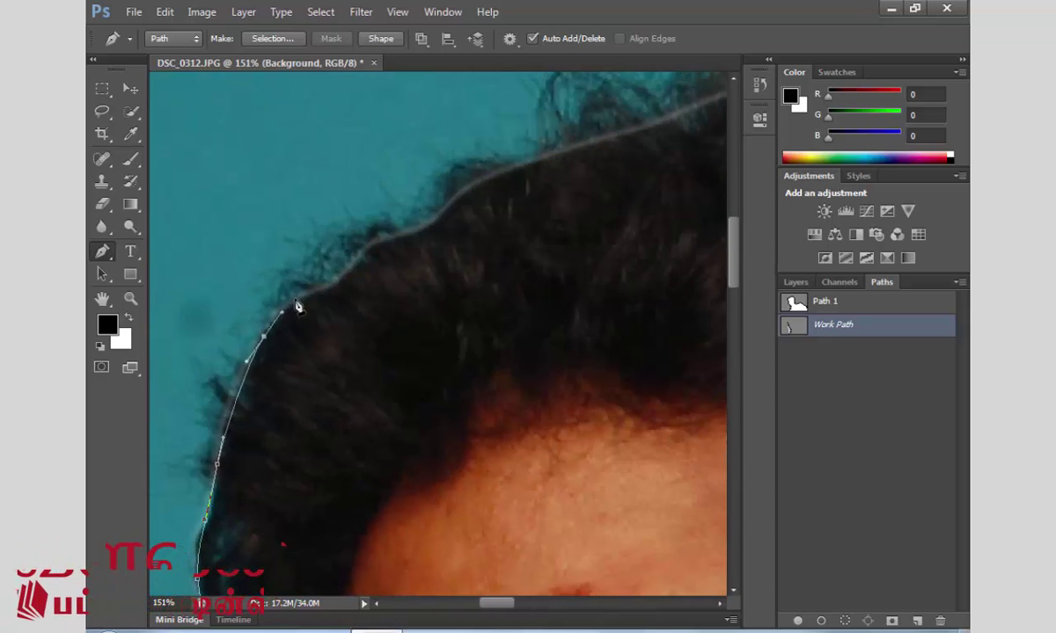
pyautogui.click(305, 299)
pyautogui.click(357, 274)
pyautogui.click(383, 255)
pyautogui.click(425, 228)
# Step: Follow the path across the top of the hair and down its right side
pyautogui.moveTo(479, 213); pyautogui.dragTo(347, 260)
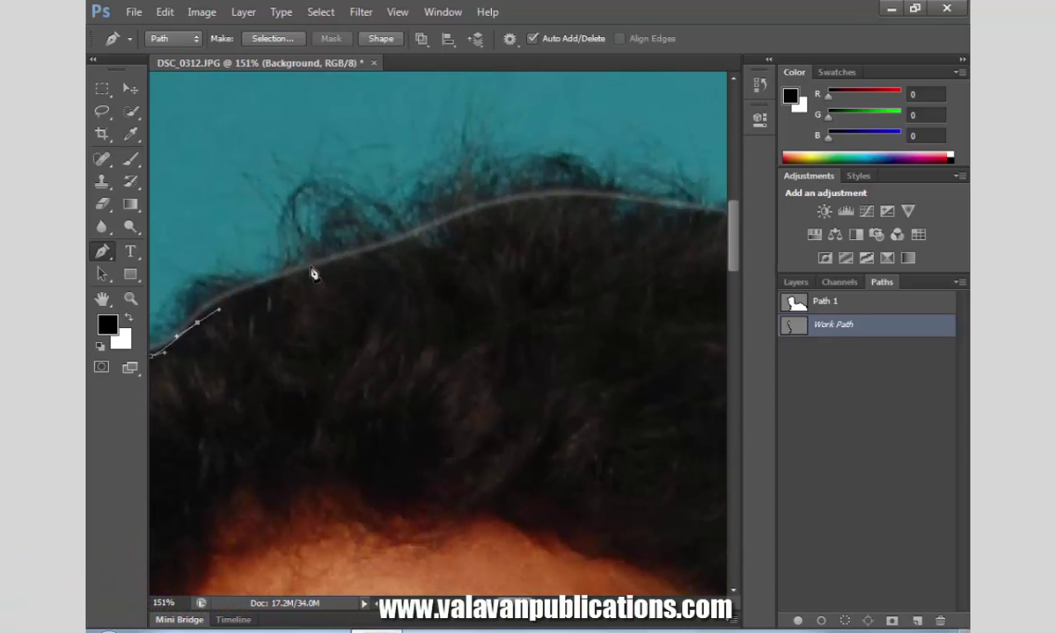
pyautogui.click(363, 239)
pyautogui.click(452, 222)
pyautogui.moveTo(532, 229); pyautogui.dragTo(313, 242)
pyautogui.click(400, 246)
pyautogui.click(483, 282)
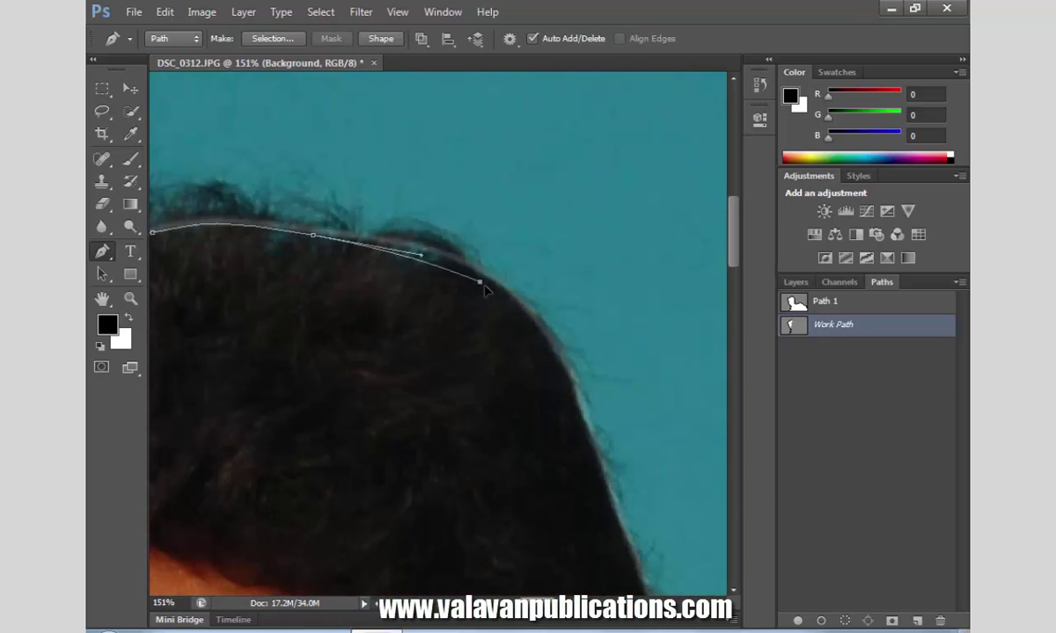
pyautogui.click(544, 367)
pyautogui.click(583, 462)
pyautogui.moveTo(619, 490); pyautogui.dragTo(528, 244)
pyautogui.moveTo(541, 284); pyautogui.dragTo(547, 334)
# Step: Trace around the ear and down the neck to where it meets the collar
pyautogui.click(558, 436)
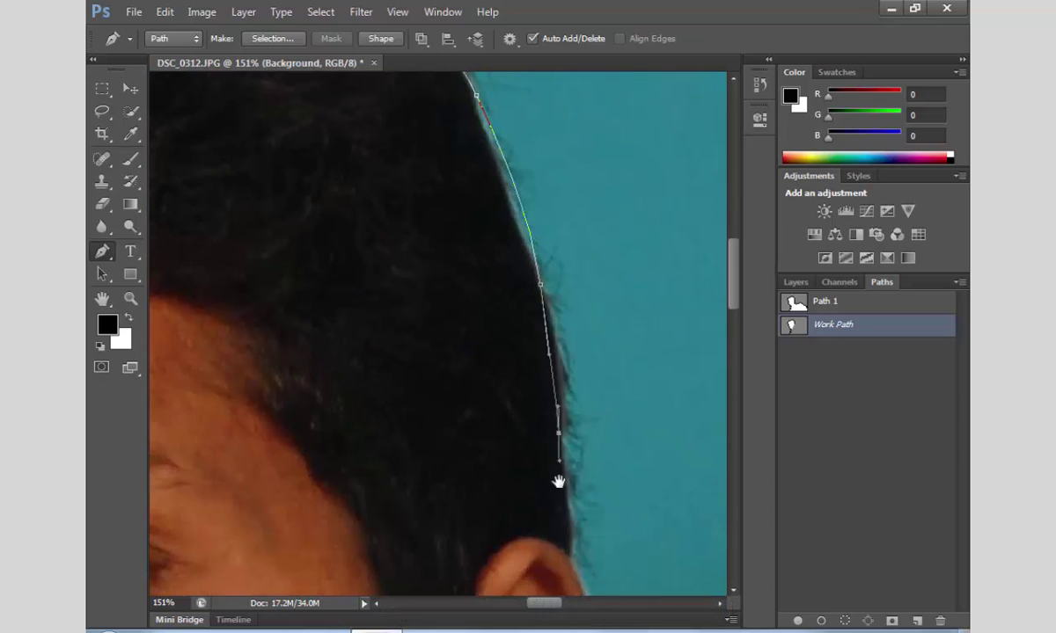
pyautogui.moveTo(559, 482); pyautogui.dragTo(597, 283)
pyautogui.click(596, 276)
pyautogui.moveTo(622, 446); pyautogui.dragTo(623, 299)
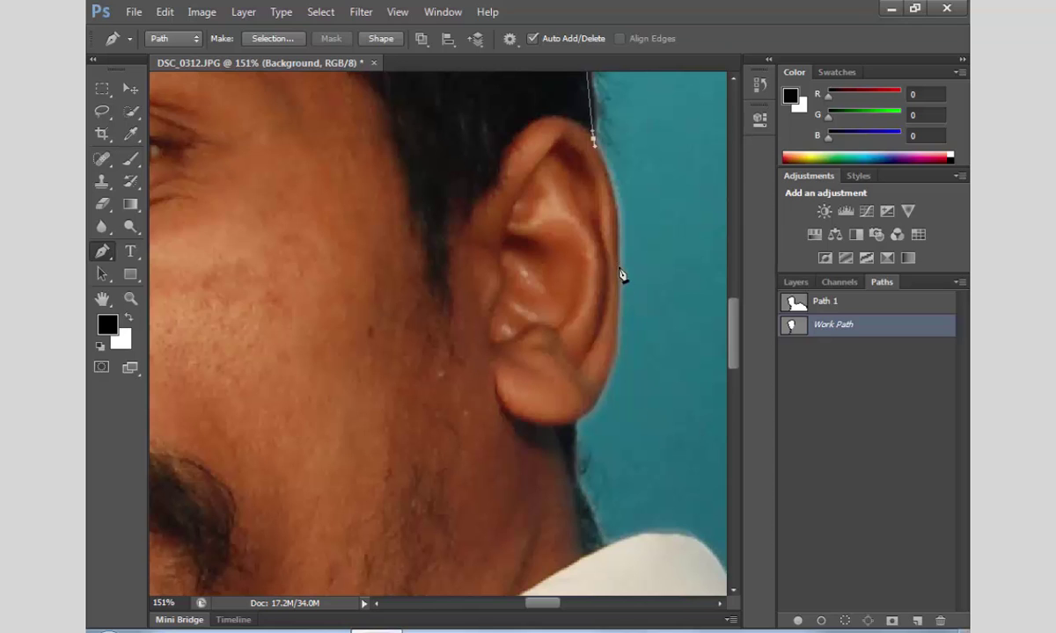
pyautogui.click(618, 264)
pyautogui.moveTo(603, 380); pyautogui.dragTo(591, 396)
pyautogui.click(581, 418)
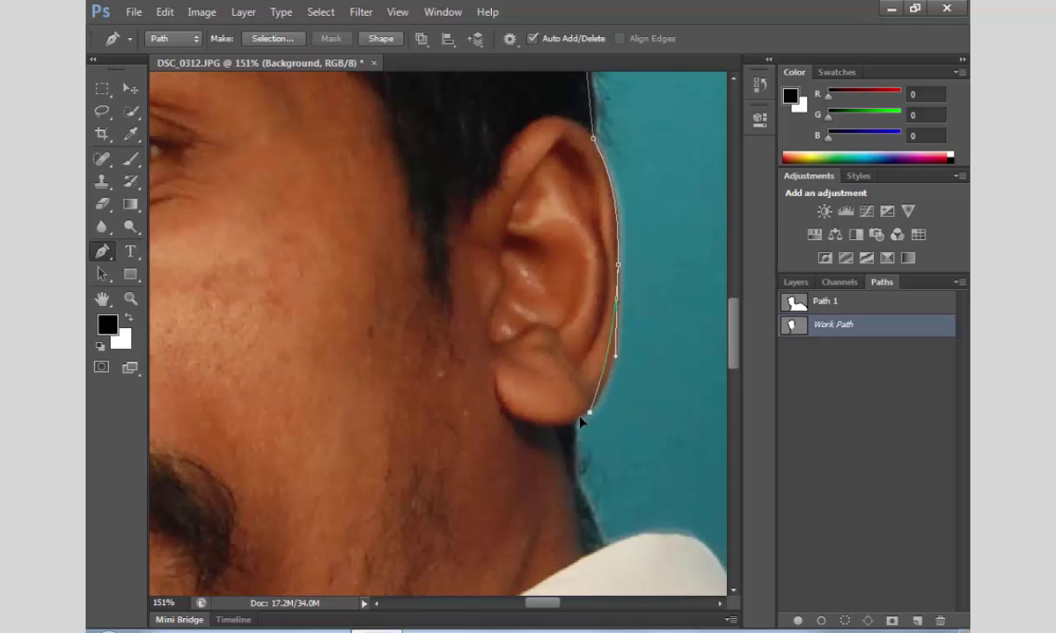
pyautogui.click(560, 437)
pyautogui.moveTo(546, 527)
pyautogui.mouseDown()
pyautogui.moveTo(528, 276)
pyautogui.moveTo(564, 303)
pyautogui.mouseUp()
pyautogui.click(565, 299)
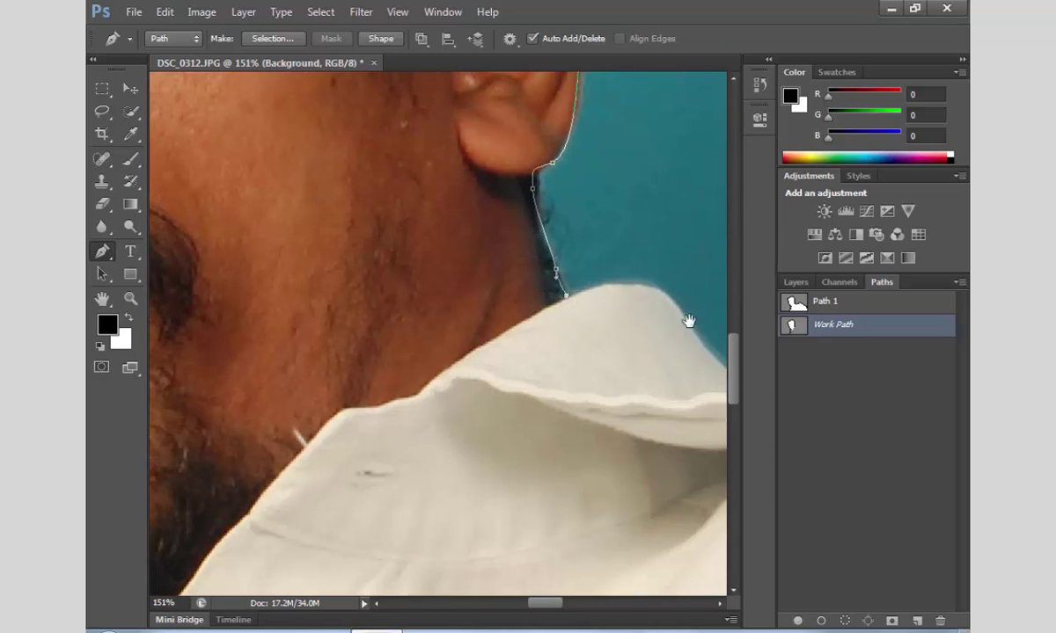
# Step: Follow the collar edge around its tip to where it meets the shoulder
pyautogui.moveTo(688, 319)
pyautogui.mouseDown()
pyautogui.moveTo(374, 252)
pyautogui.moveTo(385, 264)
pyautogui.mouseUp()
pyautogui.click(419, 312)
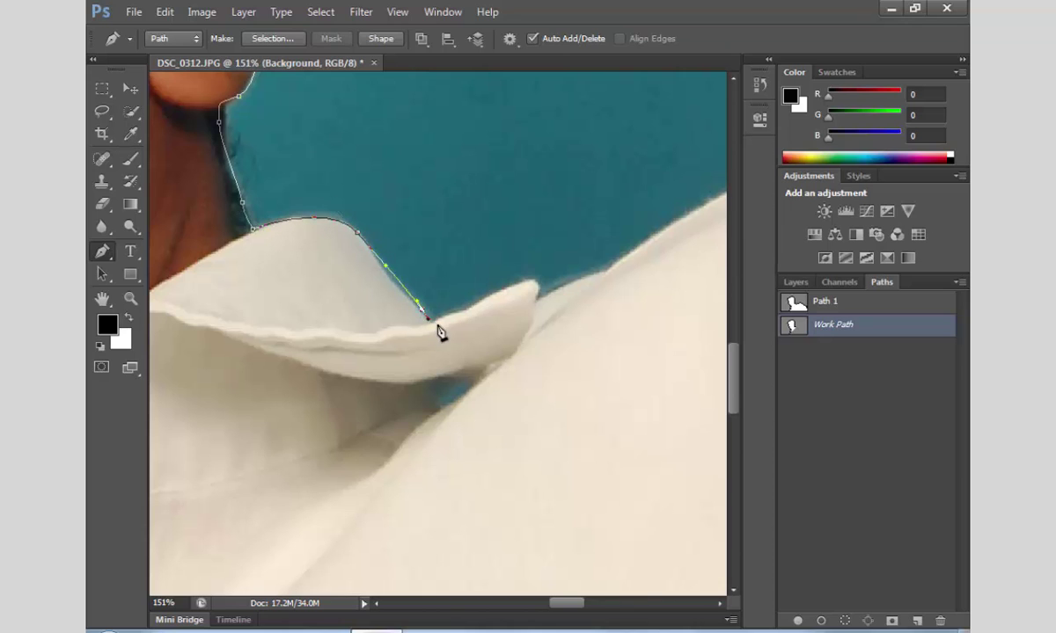
pyautogui.click(455, 323)
pyautogui.click(521, 294)
pyautogui.moveTo(534, 308); pyautogui.dragTo(541, 283)
pyautogui.moveTo(632, 279); pyautogui.dragTo(477, 318)
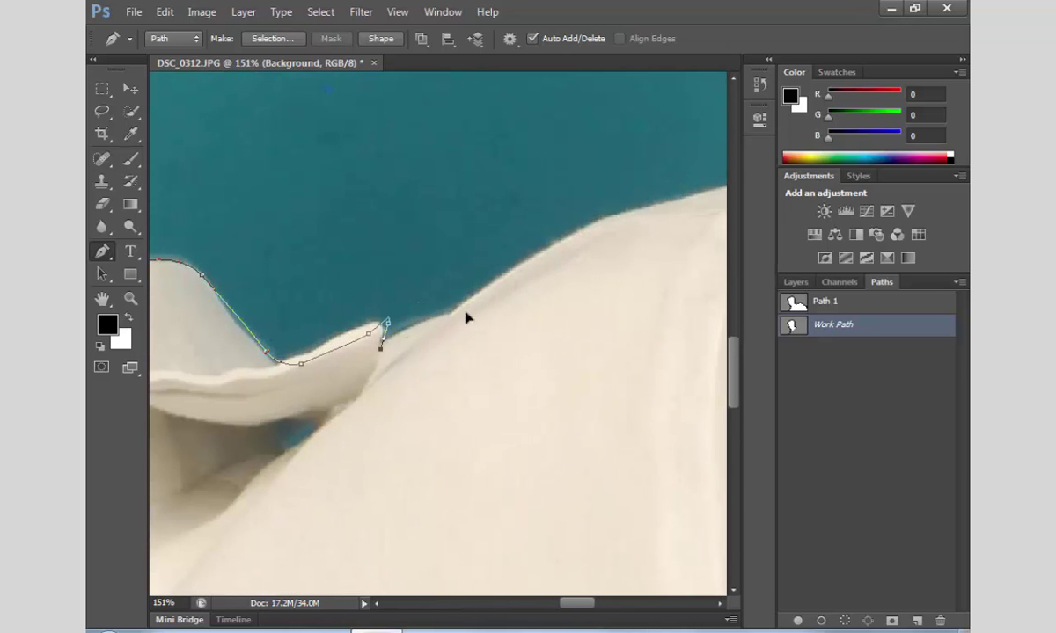
pyautogui.click(457, 315)
pyautogui.click(537, 269)
pyautogui.click(580, 242)
pyautogui.moveTo(689, 220)
pyautogui.mouseDown()
pyautogui.moveTo(473, 290)
pyautogui.moveTo(579, 249)
pyautogui.mouseUp()
# Step: Trace over the shoulder and down the sleeve to the image edge
pyautogui.moveTo(503, 275); pyautogui.dragTo(401, 277)
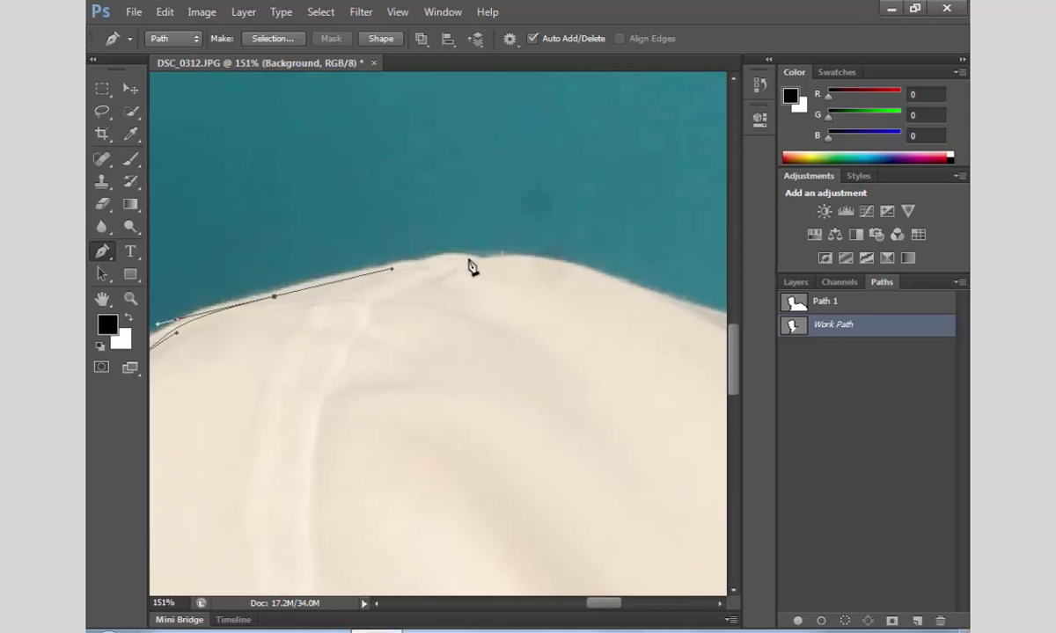
pyautogui.click(528, 259)
pyautogui.moveTo(688, 330)
pyautogui.mouseDown()
pyautogui.moveTo(406, 264)
pyautogui.moveTo(496, 301)
pyautogui.mouseUp()
pyautogui.click(556, 353)
pyautogui.moveTo(633, 424); pyautogui.dragTo(372, 243)
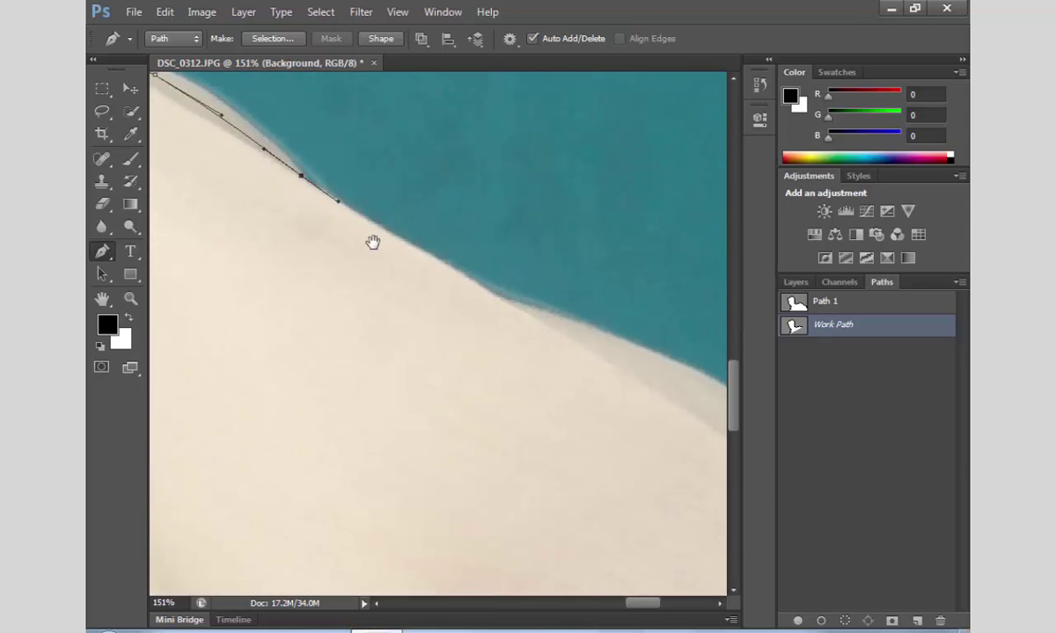
pyautogui.moveTo(491, 298); pyautogui.dragTo(543, 329)
pyautogui.moveTo(591, 374); pyautogui.dragTo(361, 246)
pyautogui.moveTo(495, 278); pyautogui.dragTo(354, 229)
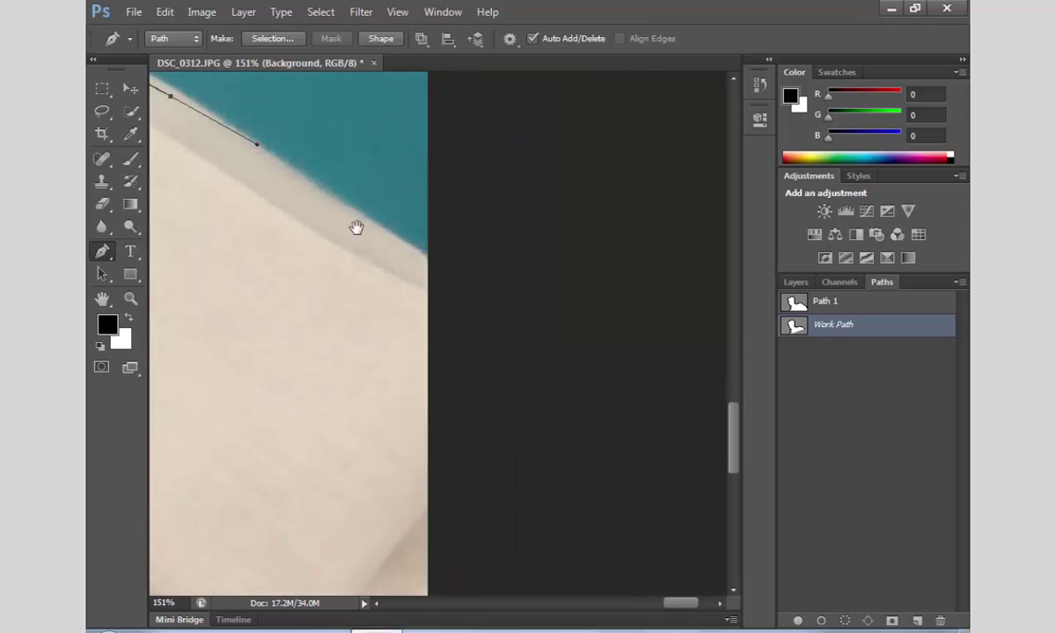
pyautogui.click(431, 276)
# Step: Fit the photo on screen, close the path outside the image, and convert it to a selection
pyautogui.press('z')
pyautogui.rightClick(448, 298)
pyautogui.click(483, 331)
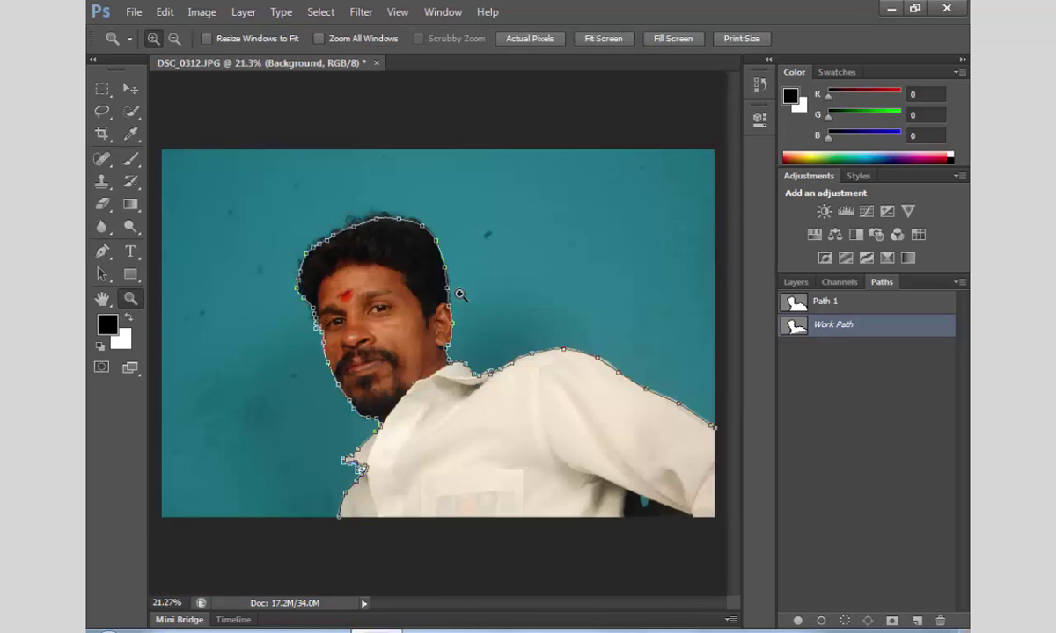
pyautogui.keyDown('alt'); pyautogui.click(459, 296); pyautogui.keyUp('alt')
pyautogui.press('p')
pyautogui.moveTo(672, 475); pyautogui.dragTo(618, 497)
pyautogui.moveTo(413, 555); pyautogui.dragTo(400, 547)
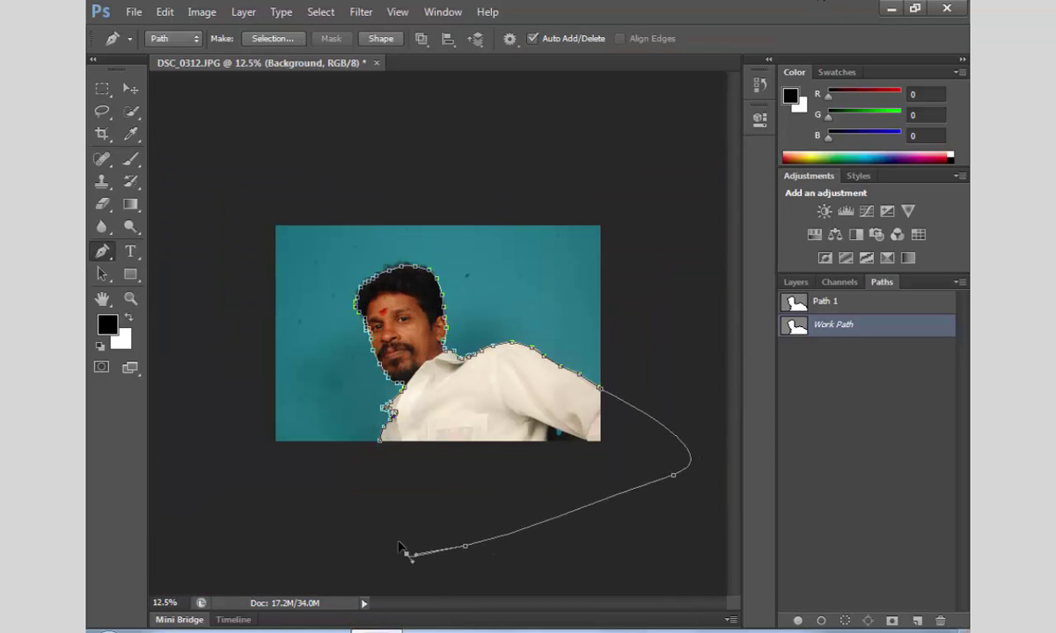
pyautogui.hotkey('ctrl', 'Return')
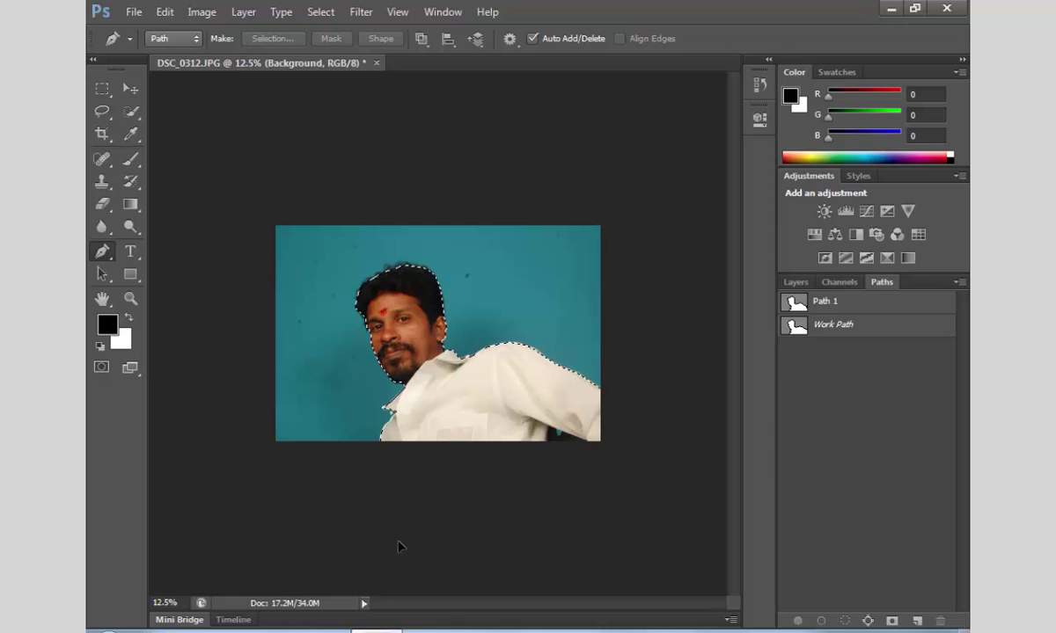
# Step: Feather the selection by 1 pixel and copy the man onto Layer 3
pyautogui.hotkey('shift', 'F6')
pyautogui.write('1')
pyautogui.press('Return')
pyautogui.hotkey('ctrl', 'j')
pyautogui.press('v')
pyautogui.moveTo(555, 358); pyautogui.dragTo(554, 358)
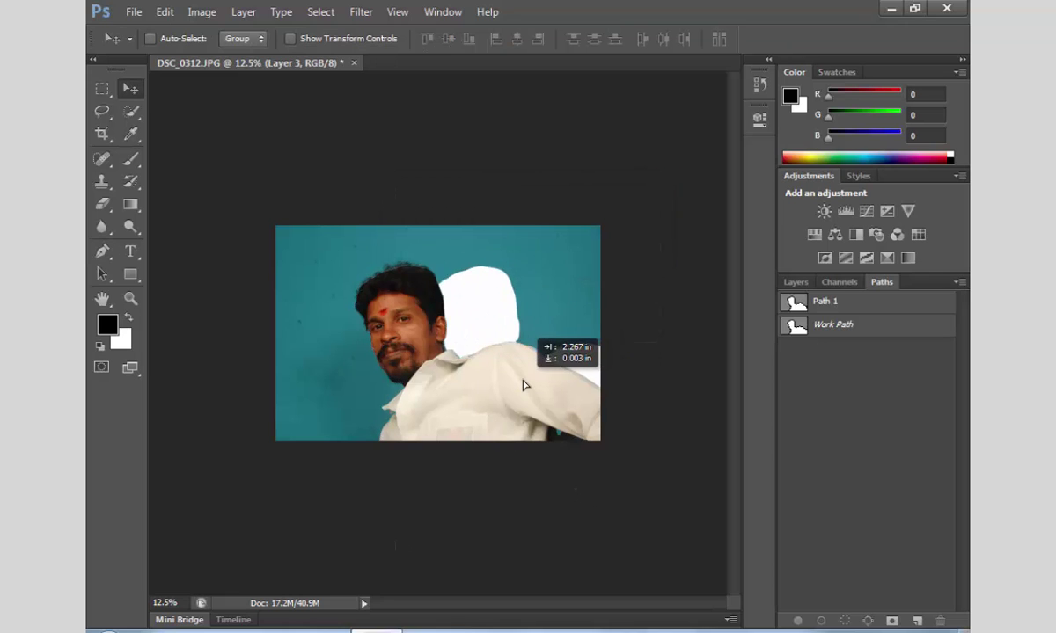
# Step: Show the Work Path outline and load it as a selection around the man
pyautogui.click(837, 303)
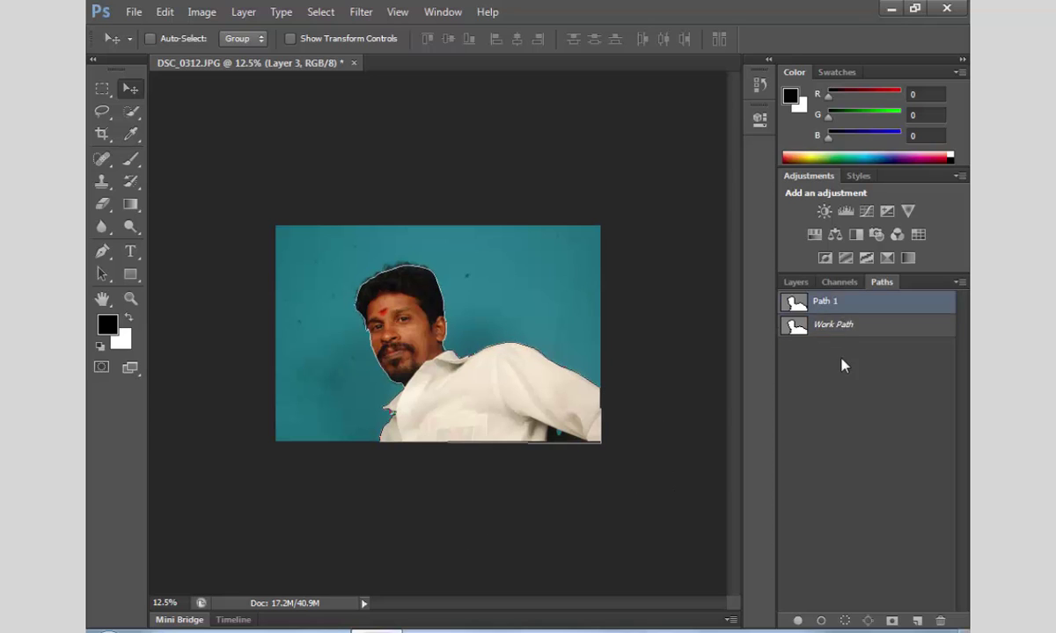
pyautogui.click(841, 364)
pyautogui.click(840, 326)
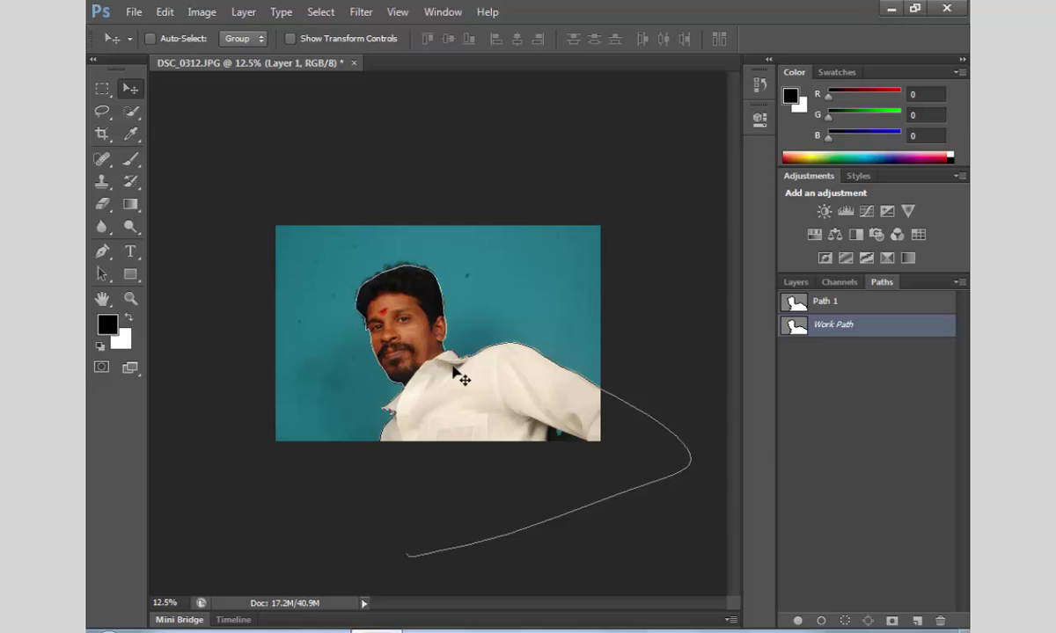
pyautogui.hotkey('ctrl', 'Return')
# Step: Check Layer 3 and the Background layer, then make Layer 2 active and deselect
pyautogui.rightClick(522, 301)
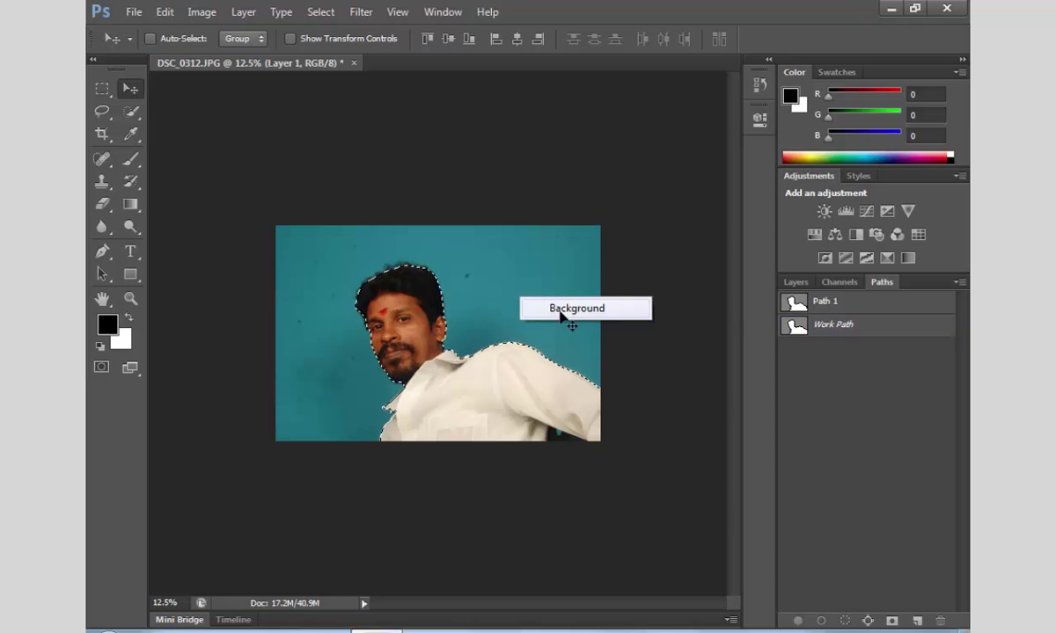
pyautogui.click(560, 309)
pyautogui.click(797, 283)
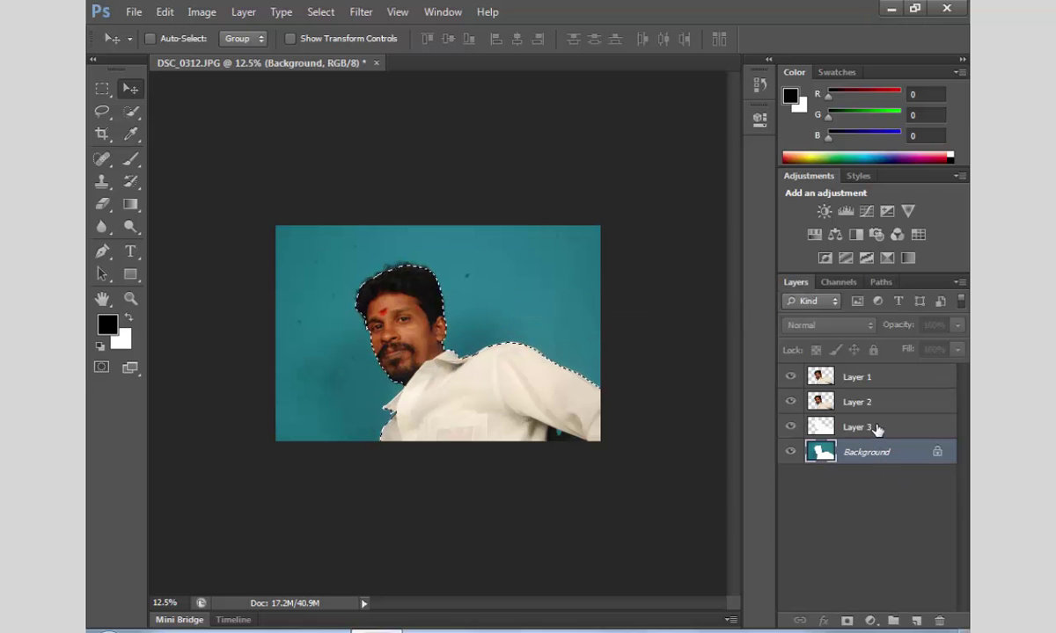
pyautogui.click(877, 428)
pyautogui.click(874, 452)
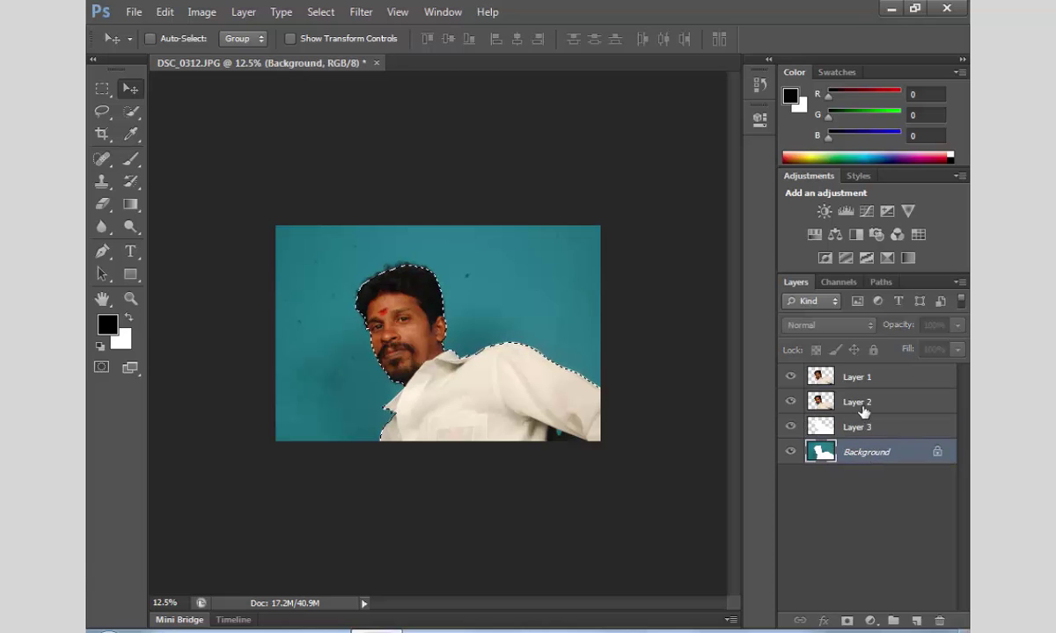
pyautogui.click(861, 405)
pyautogui.hotkey('ctrl', 'd')
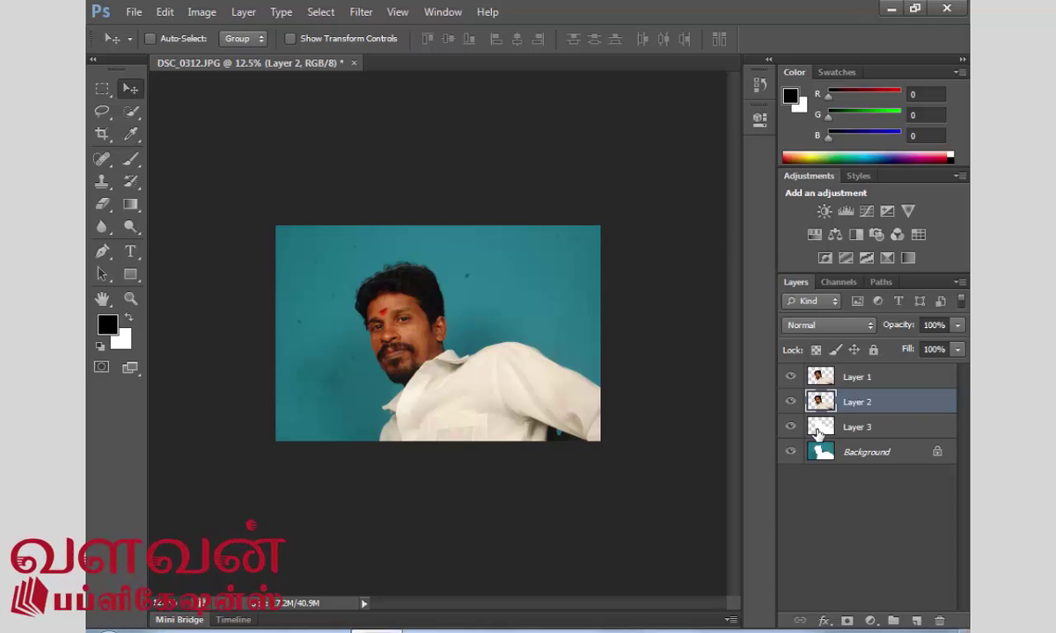
# Step: Switch to the Pen tool in Path mode
pyautogui.click(103, 253)
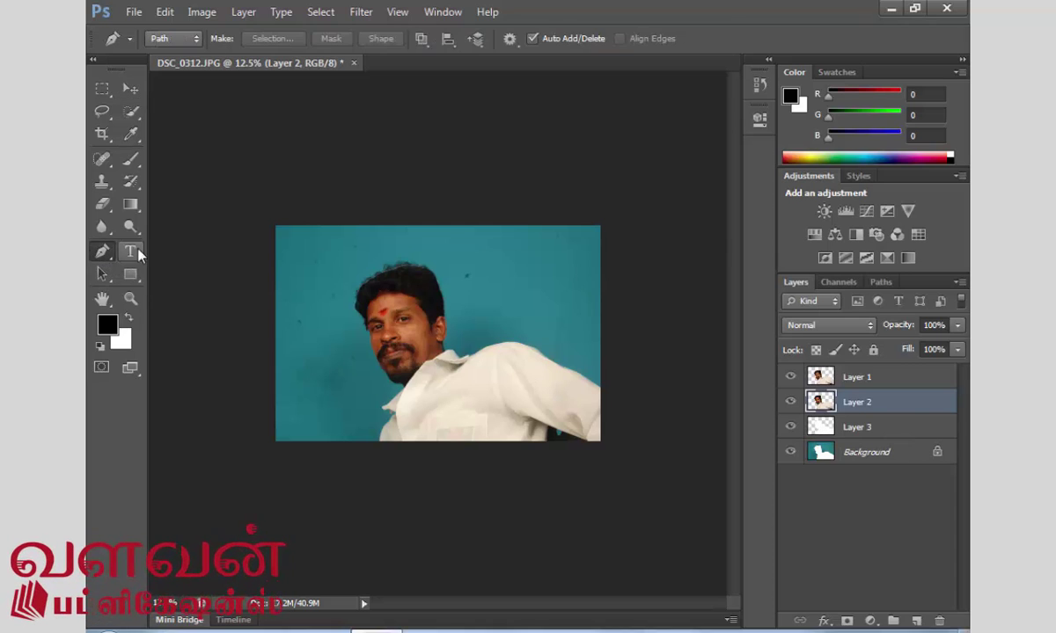
pyautogui.click(175, 38)
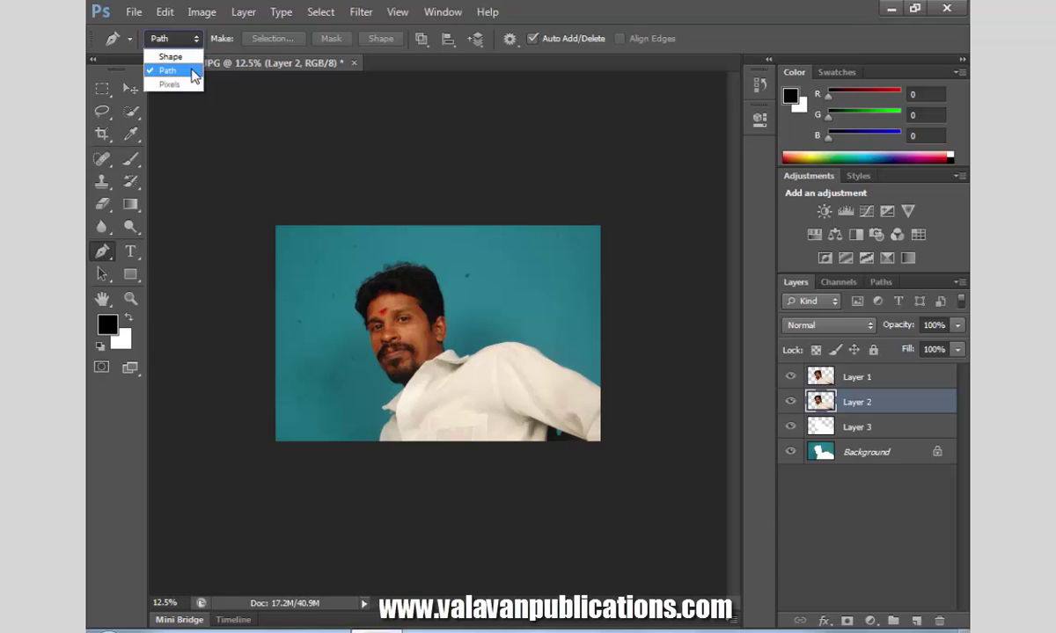
pyautogui.click(195, 70)
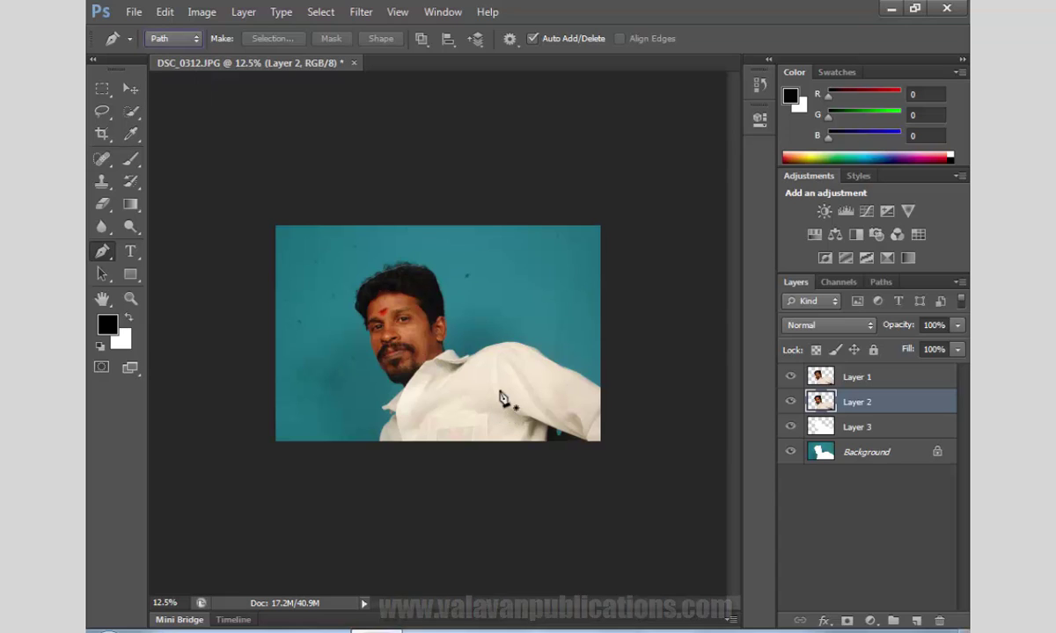
# Step: Close DSC_0312.JPG without saving its changes
pyautogui.hotkey('ctrl', 'w')
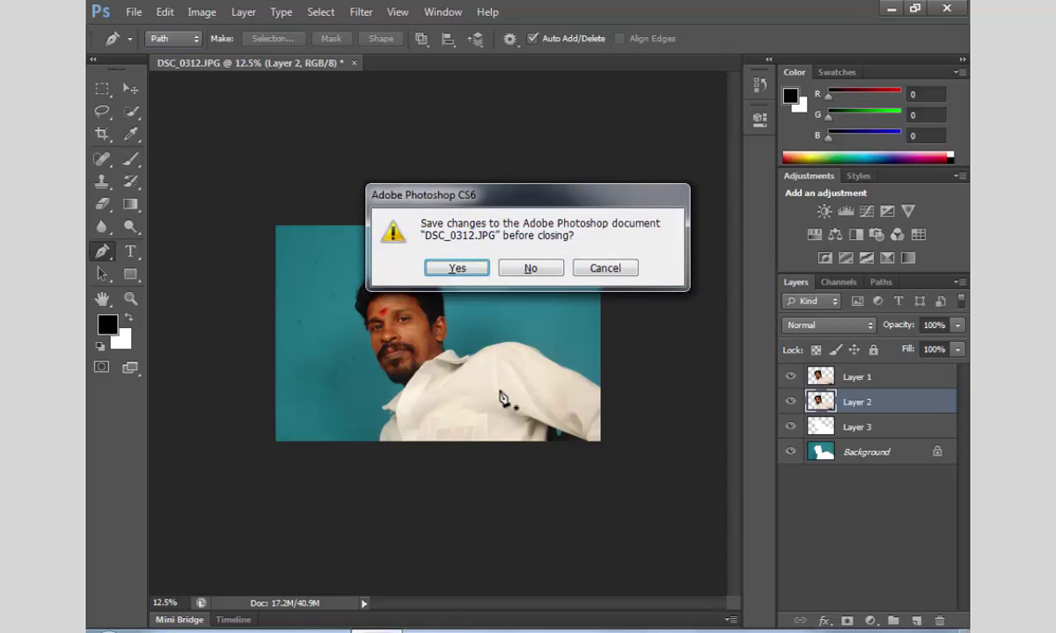
pyautogui.press('Tab')
pyautogui.press('Return')
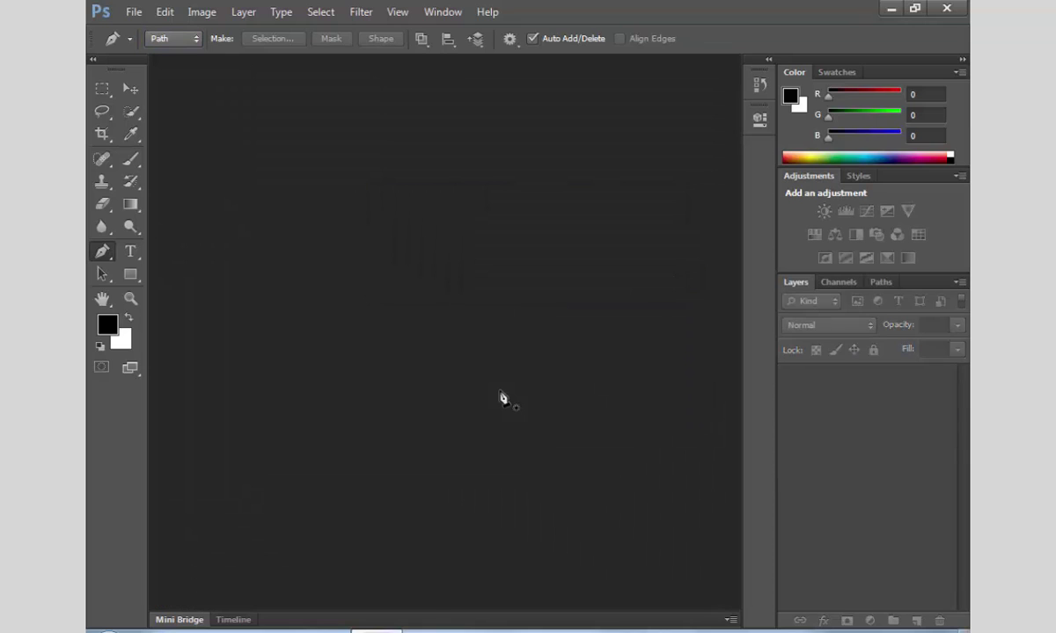